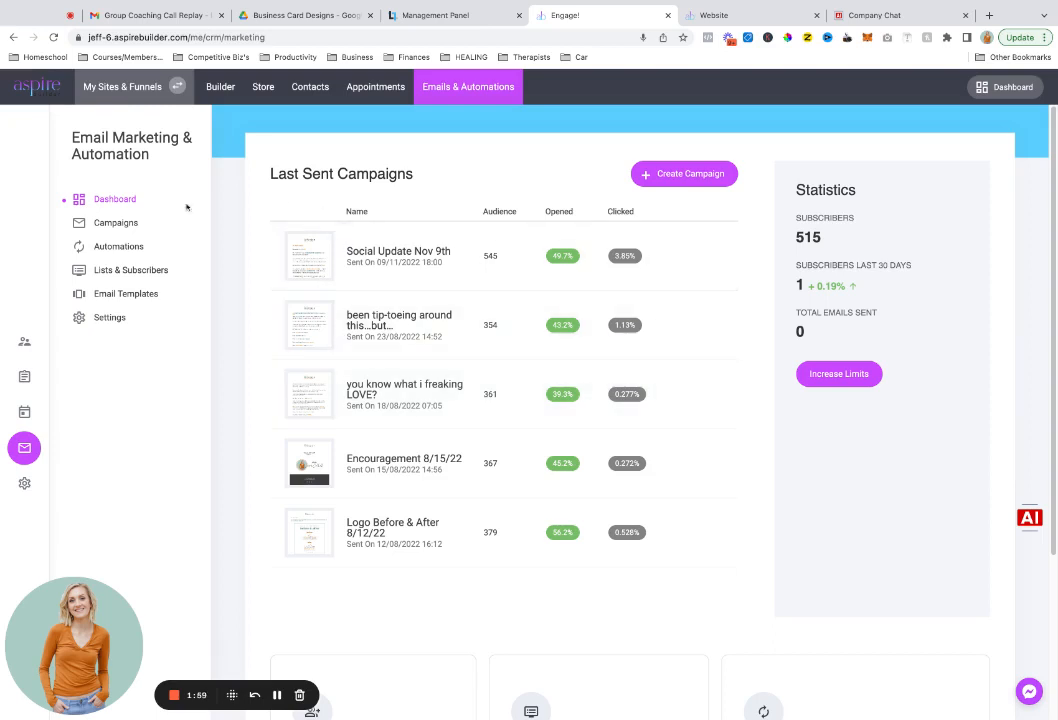
# View the list of email automations, and look over the 7 Pages opt-in page and its name and email form in the website builder
pyautogui.click(82, 250)
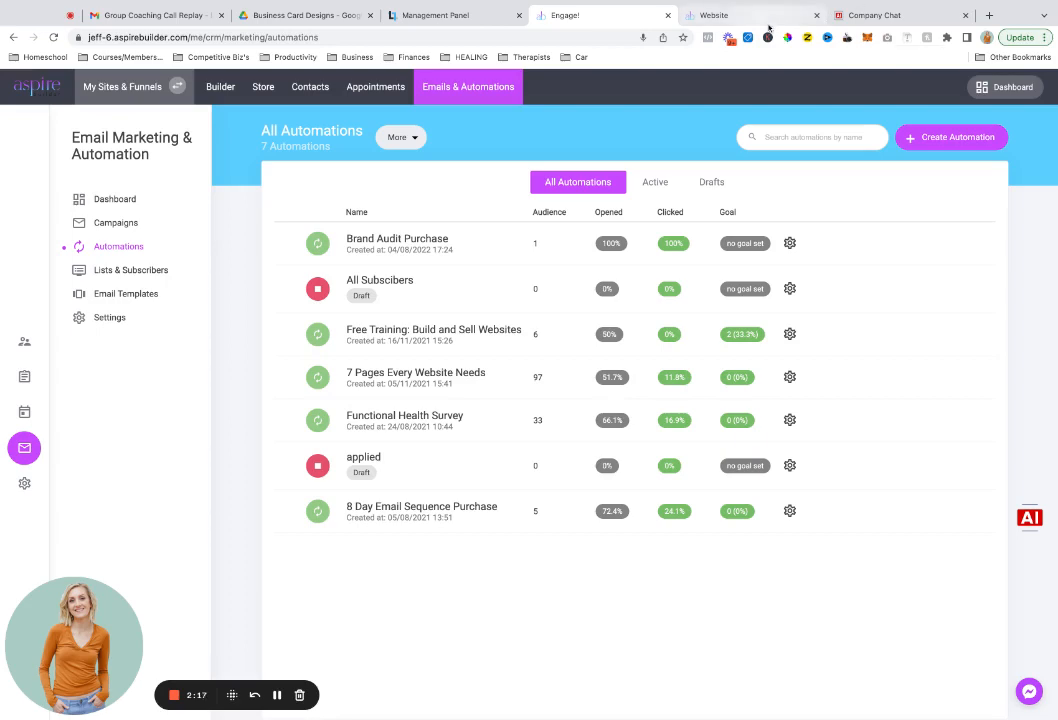
pyautogui.click(713, 15)
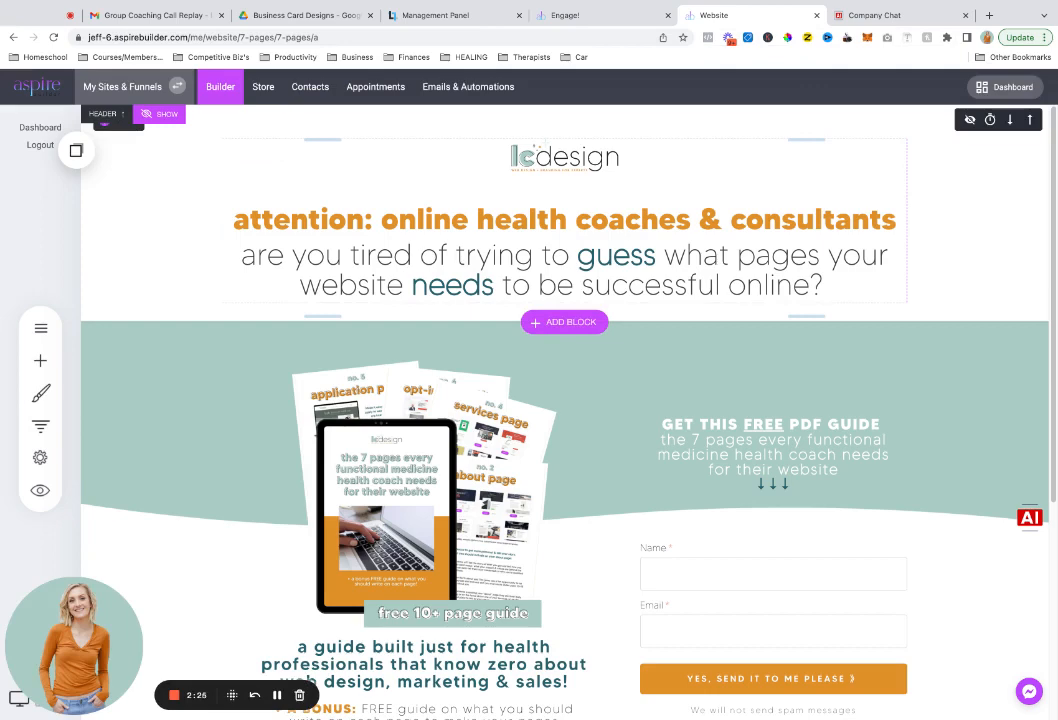
pyautogui.scroll(-3, 752, 388)
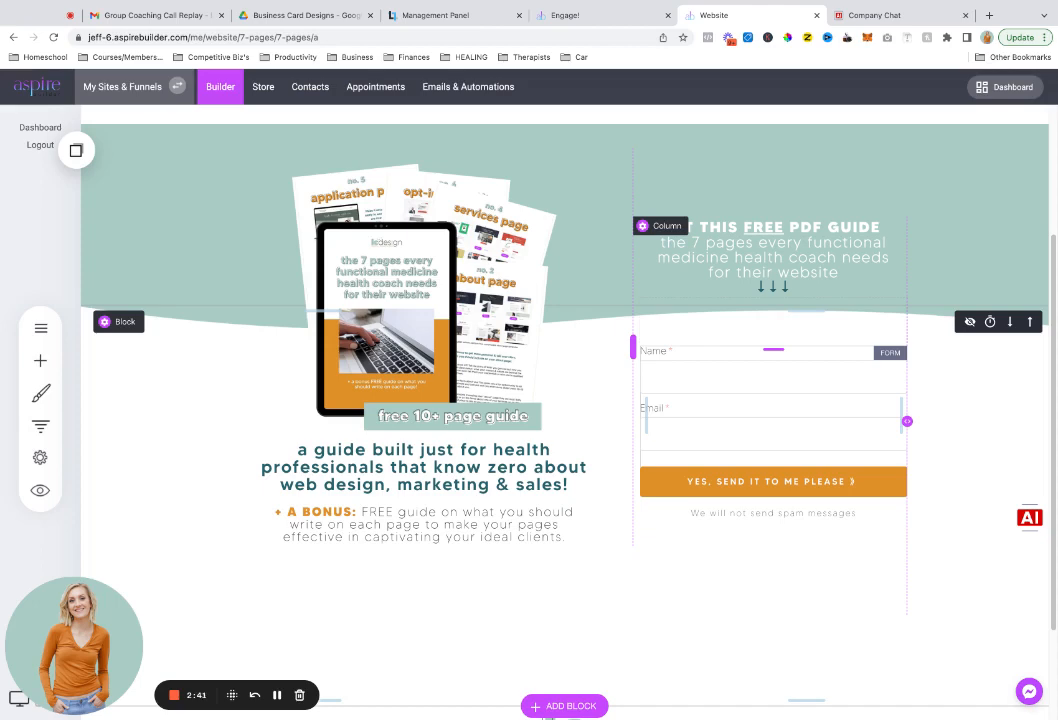
pyautogui.scroll(3, 723, 621)
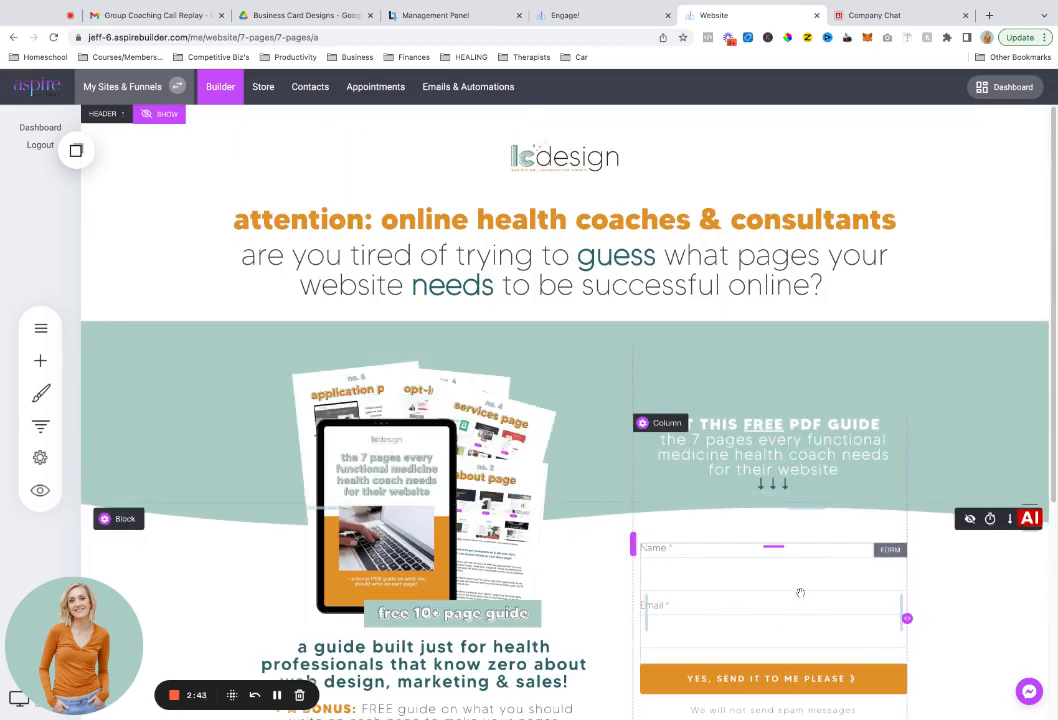
pyautogui.scroll(-1, 798, 593)
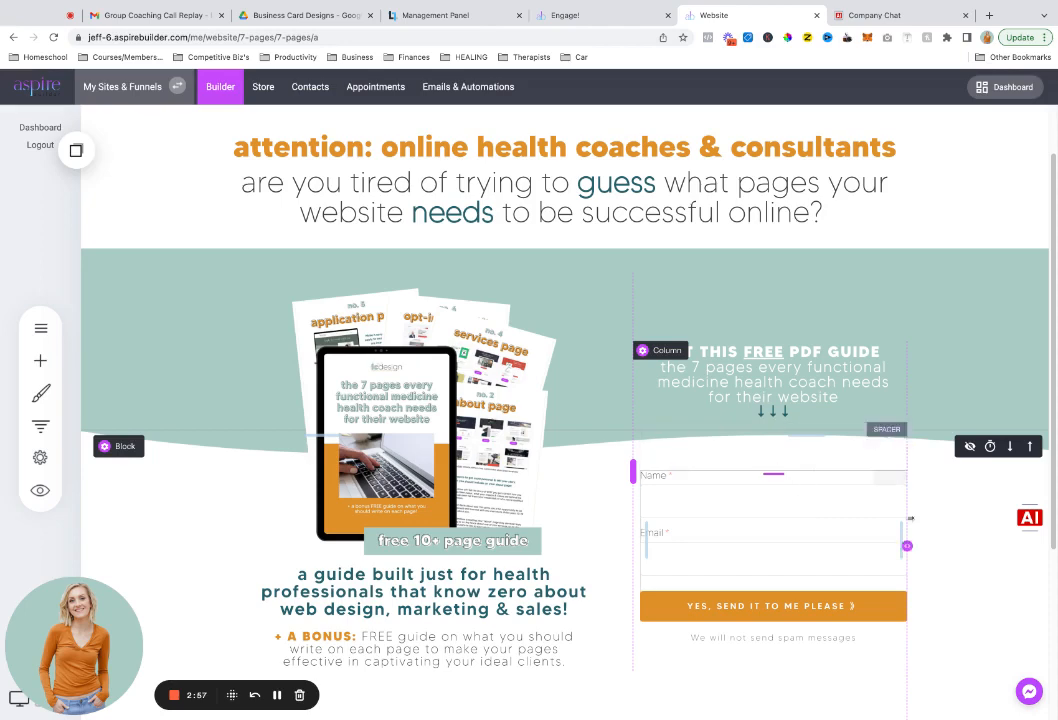
pyautogui.scroll(1, 890, 480)
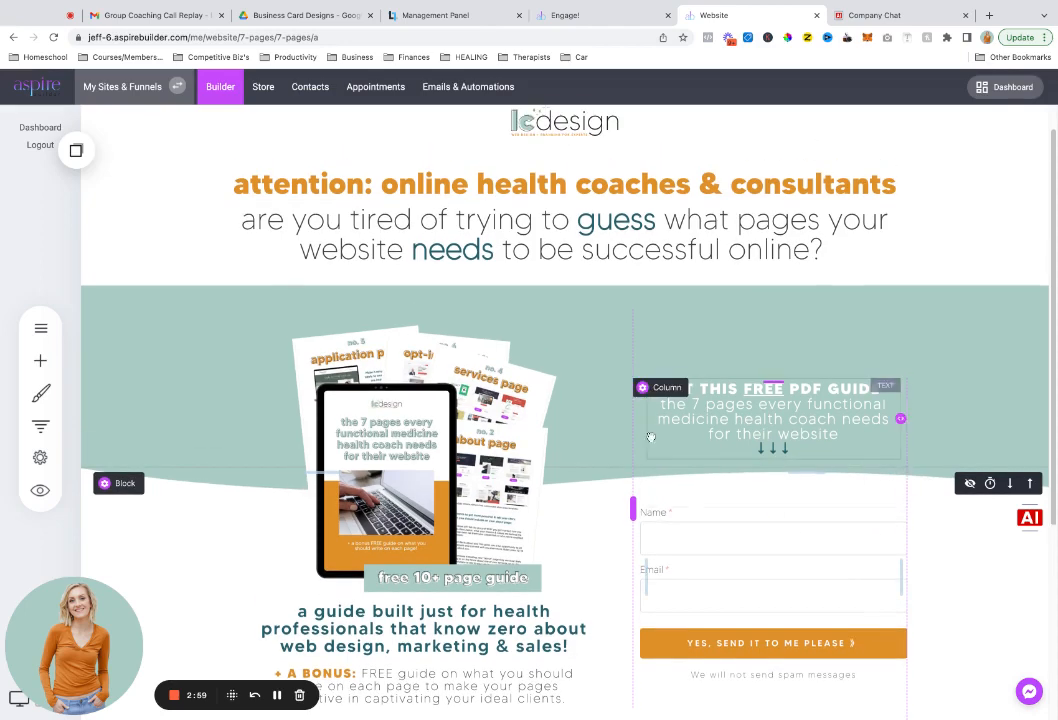
pyautogui.scroll(1, 840, 578)
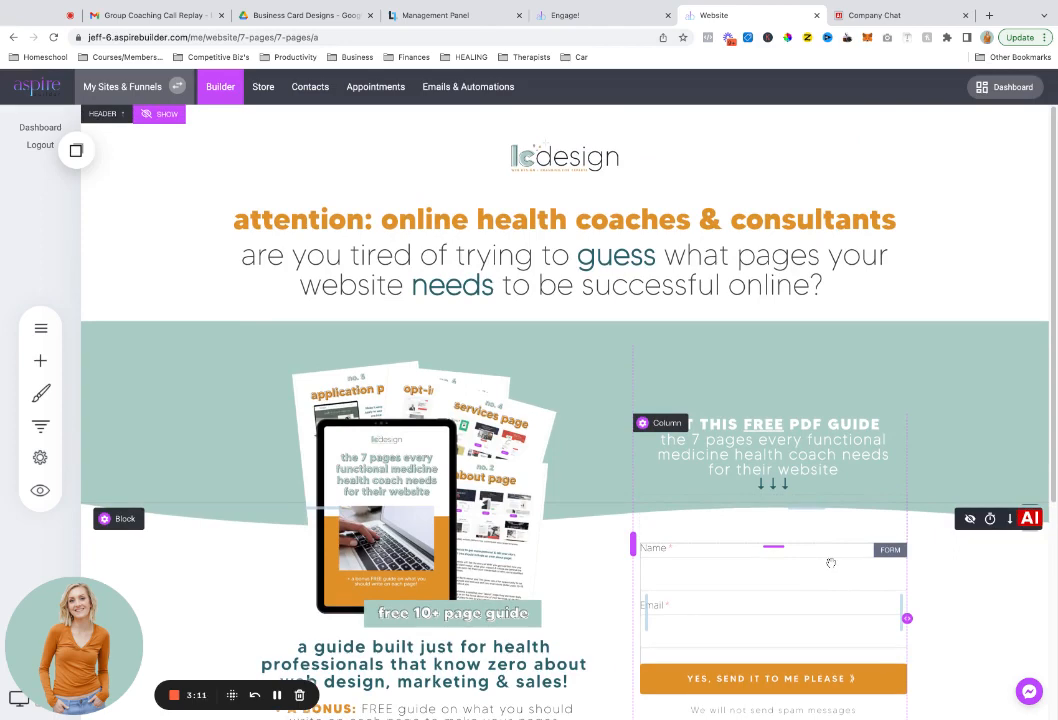
pyautogui.scroll(-1, 871, 606)
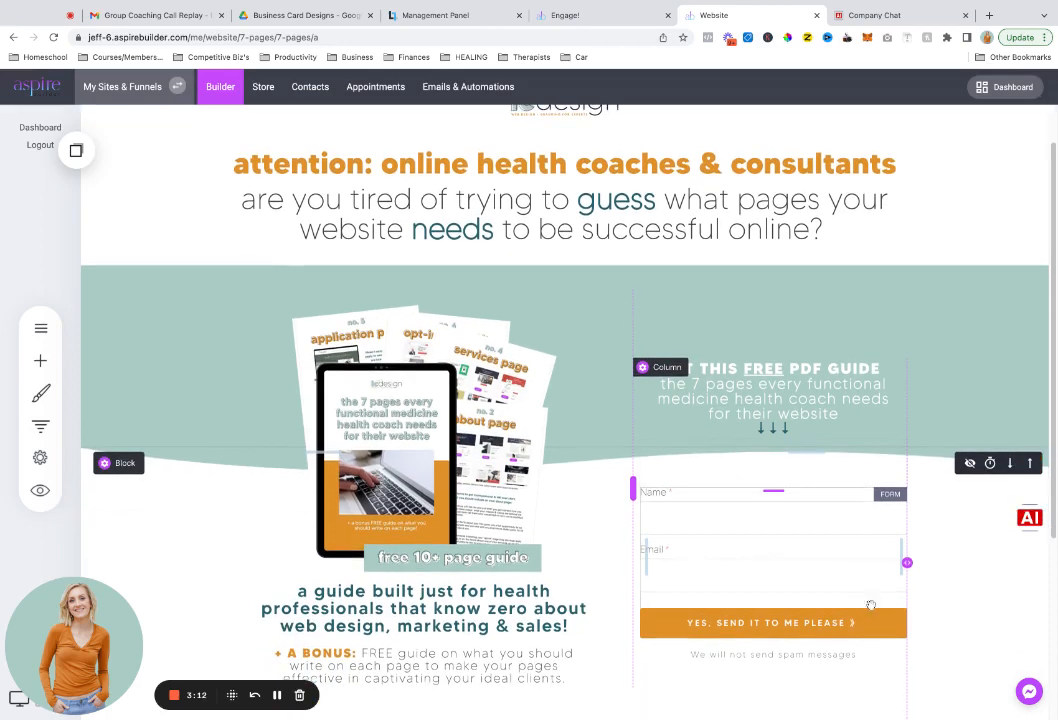
# Open the opt-in form's settings, try the Show thank you message submit action, and set it back to Go to page
pyautogui.click(783, 529)
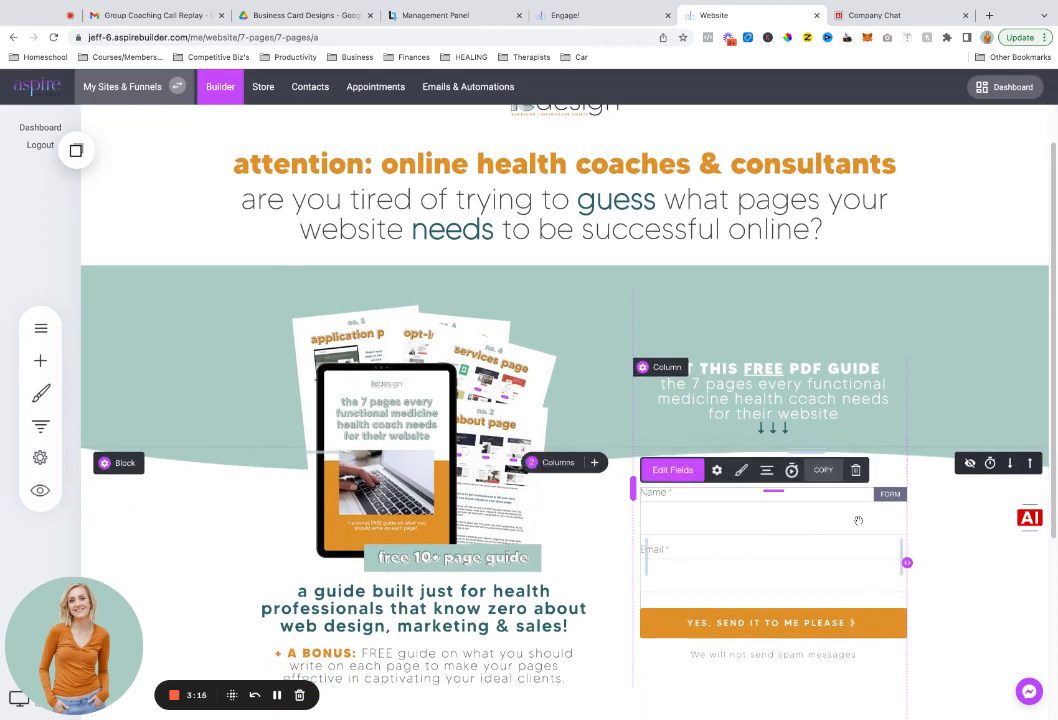
pyautogui.click(716, 470)
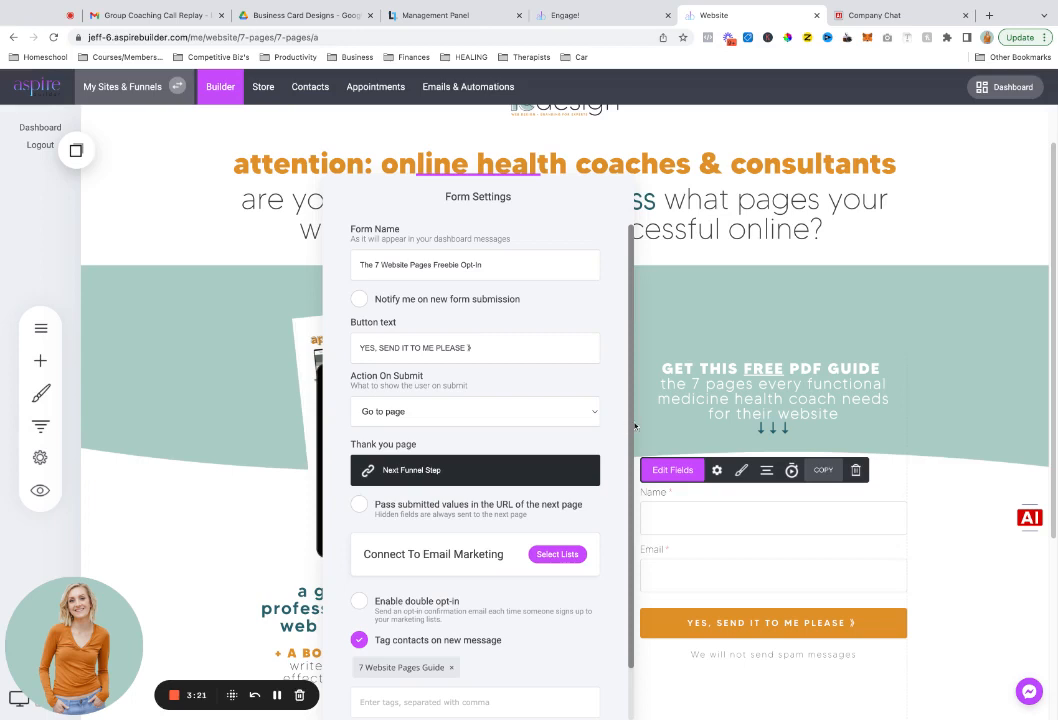
pyautogui.scroll(-2, 621, 423)
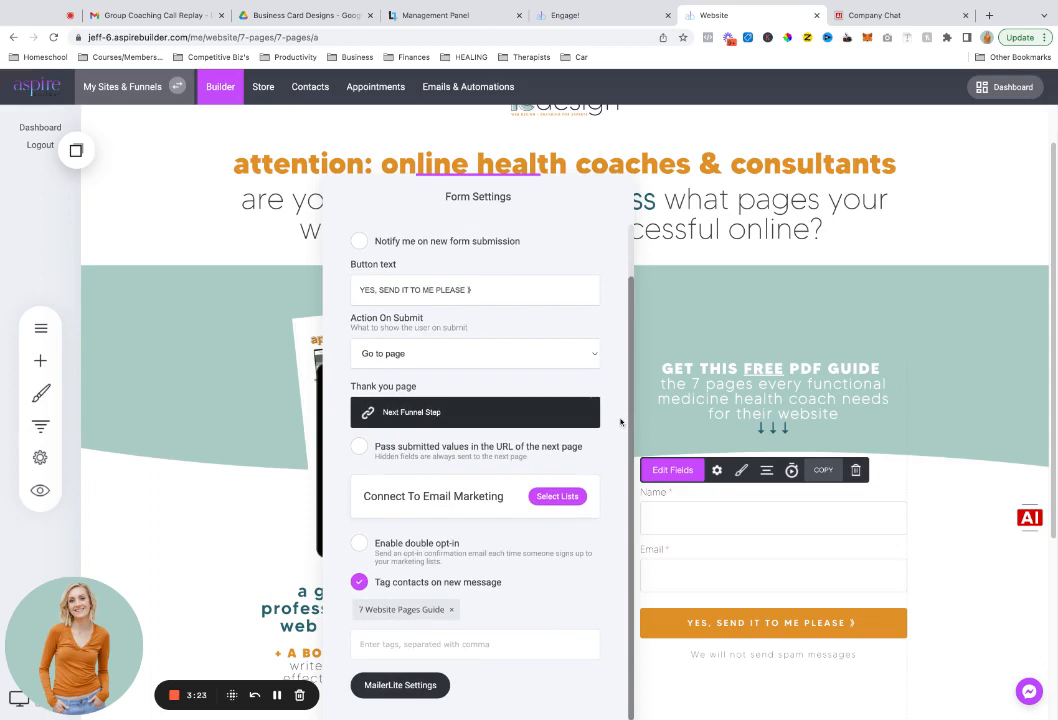
pyautogui.scroll(2, 621, 423)
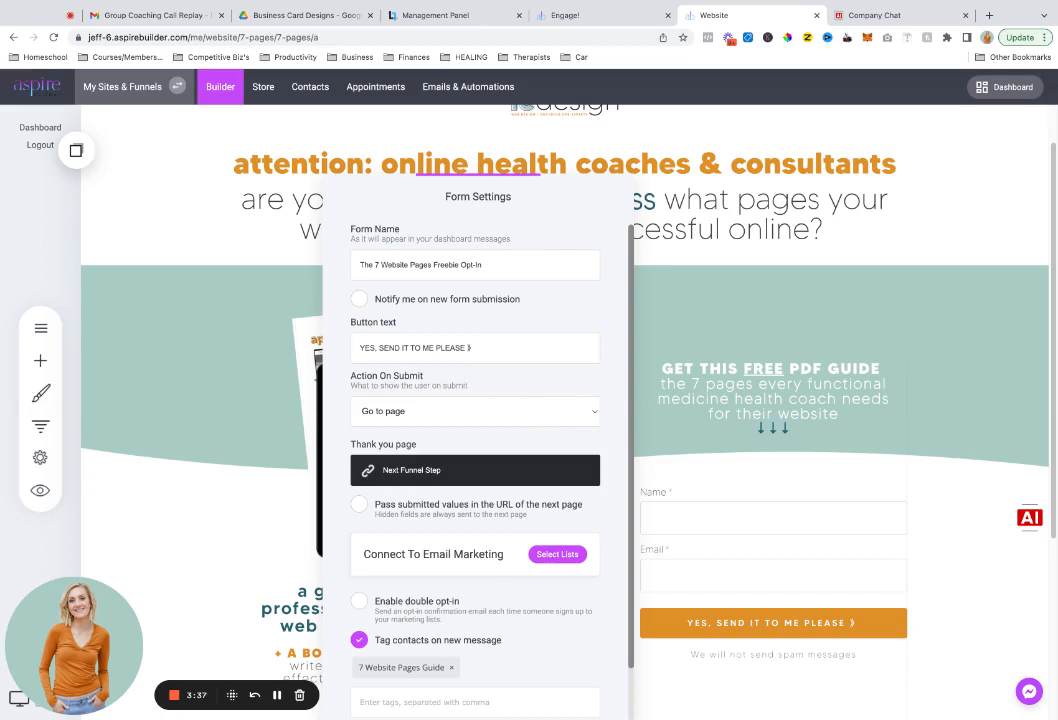
pyautogui.click(420, 409)
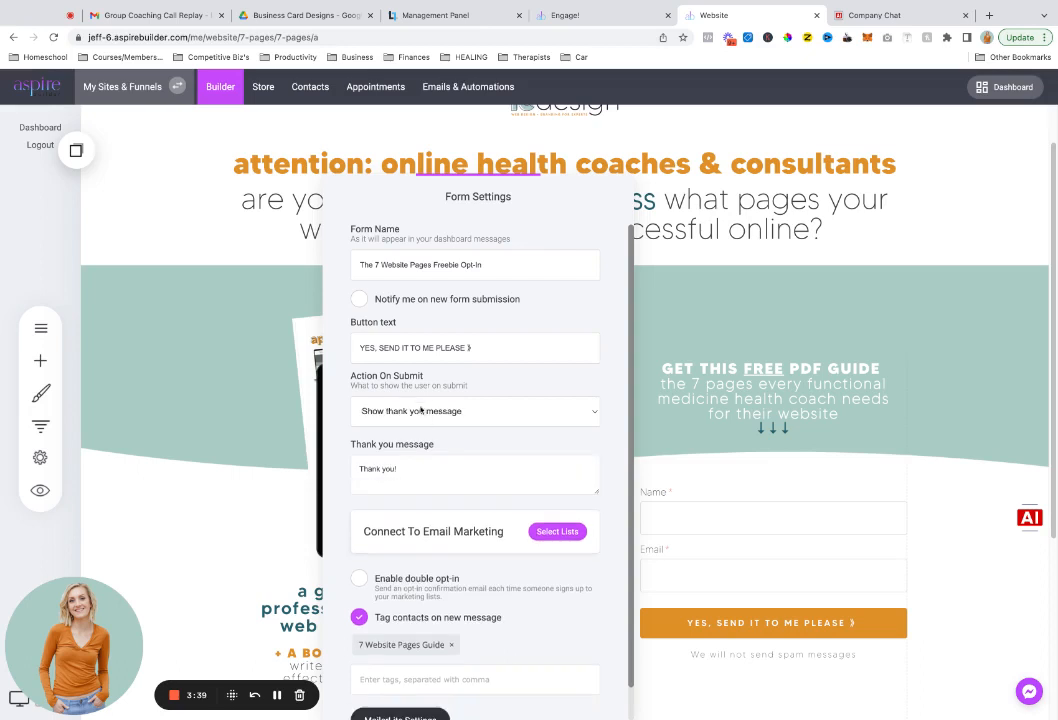
pyautogui.click(436, 413)
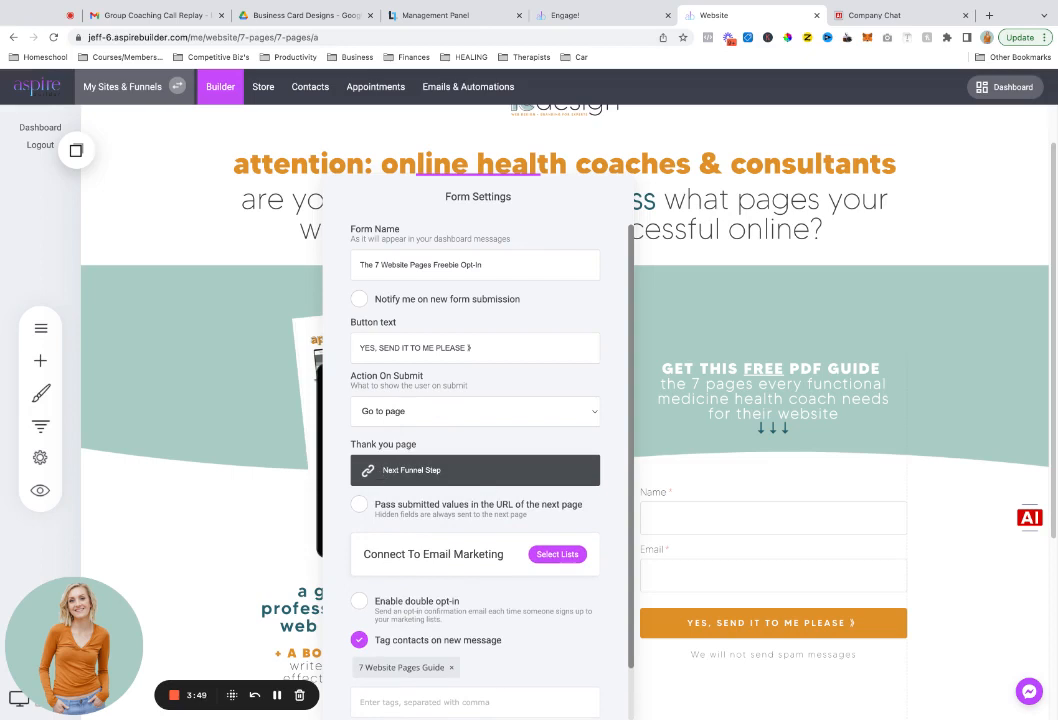
# Confirm 7 Pages Every Website Needs as the form's email marketing list, looking at the new-list option without adding one
pyautogui.scroll(-1, 491, 461)
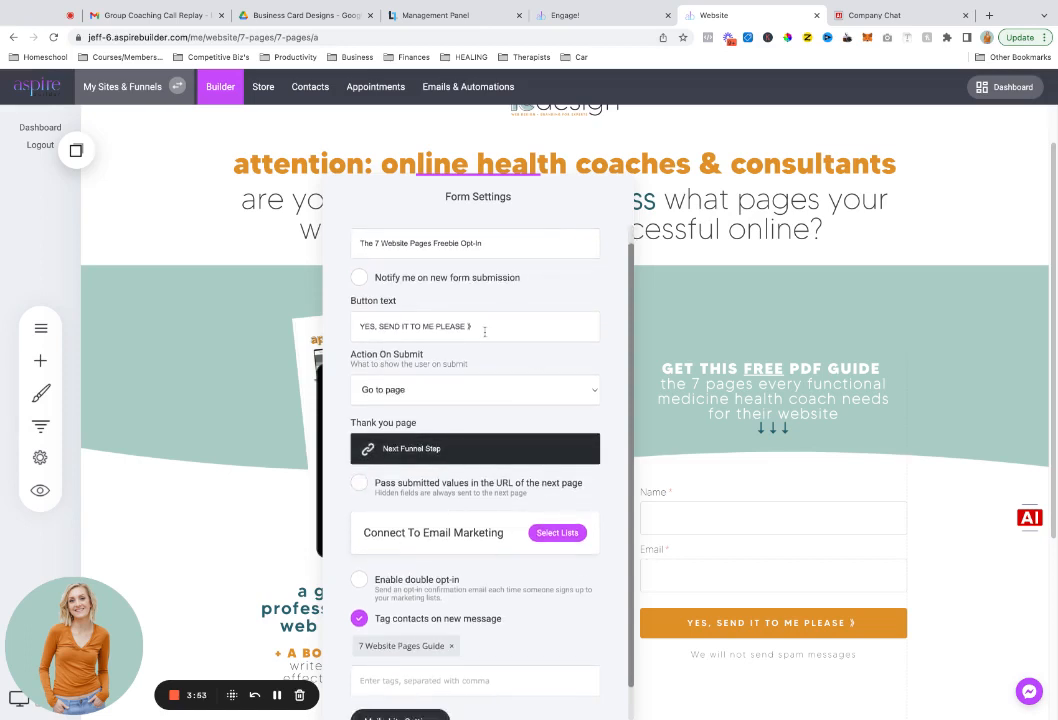
pyautogui.scroll(-1, 585, 416)
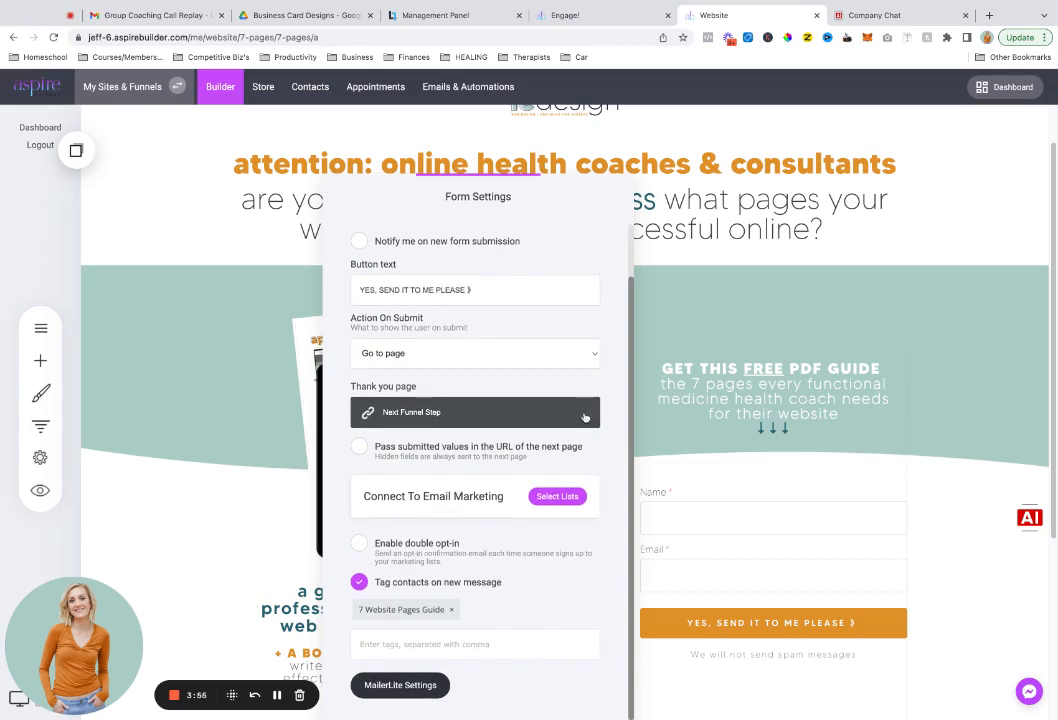
pyautogui.click(580, 504)
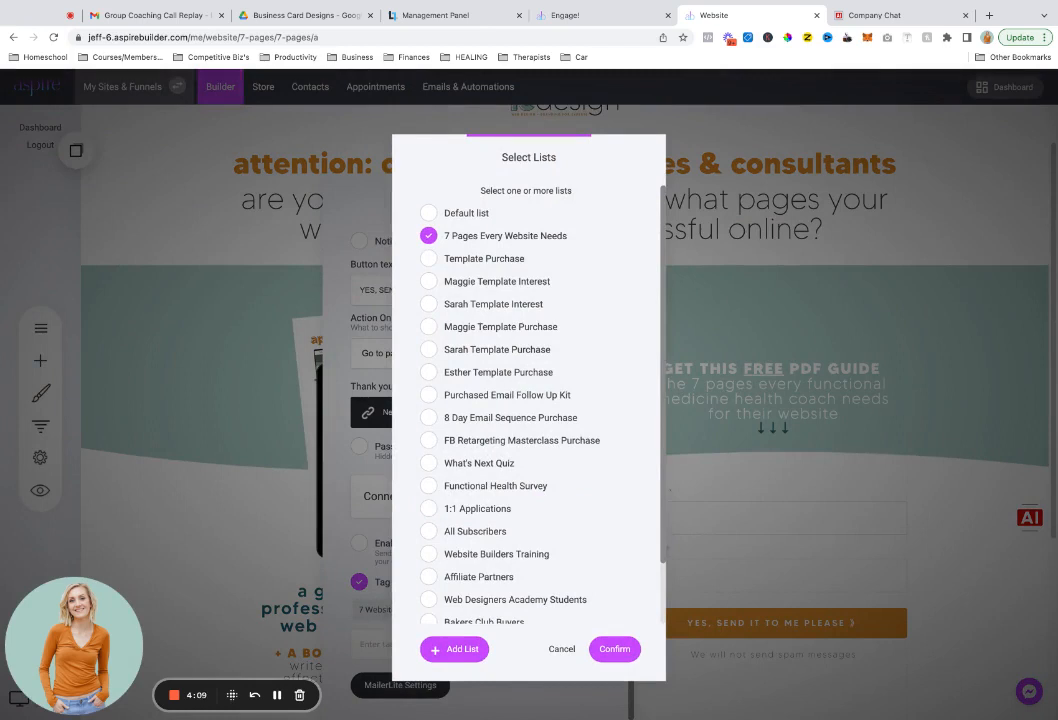
pyautogui.click(462, 651)
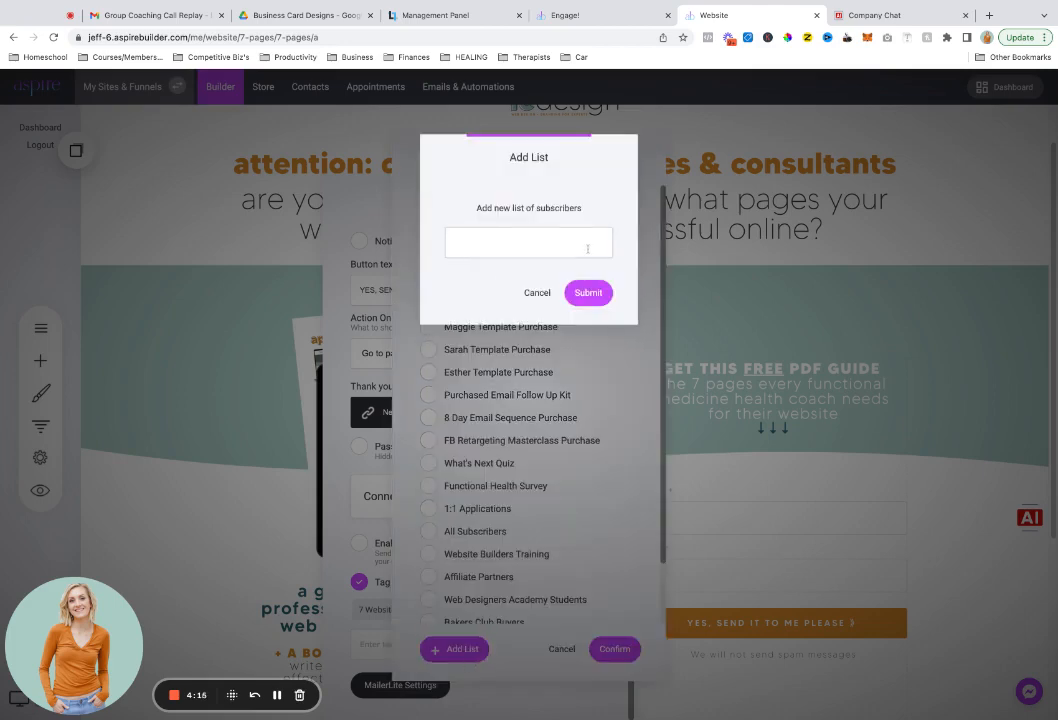
pyautogui.click(537, 293)
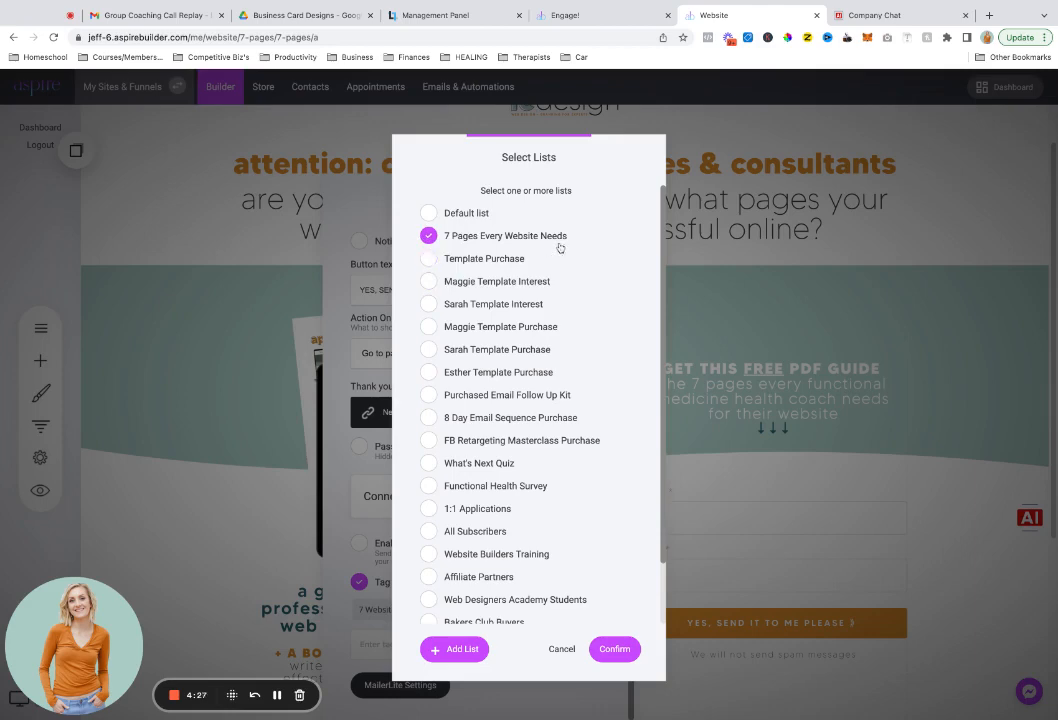
pyautogui.click(622, 651)
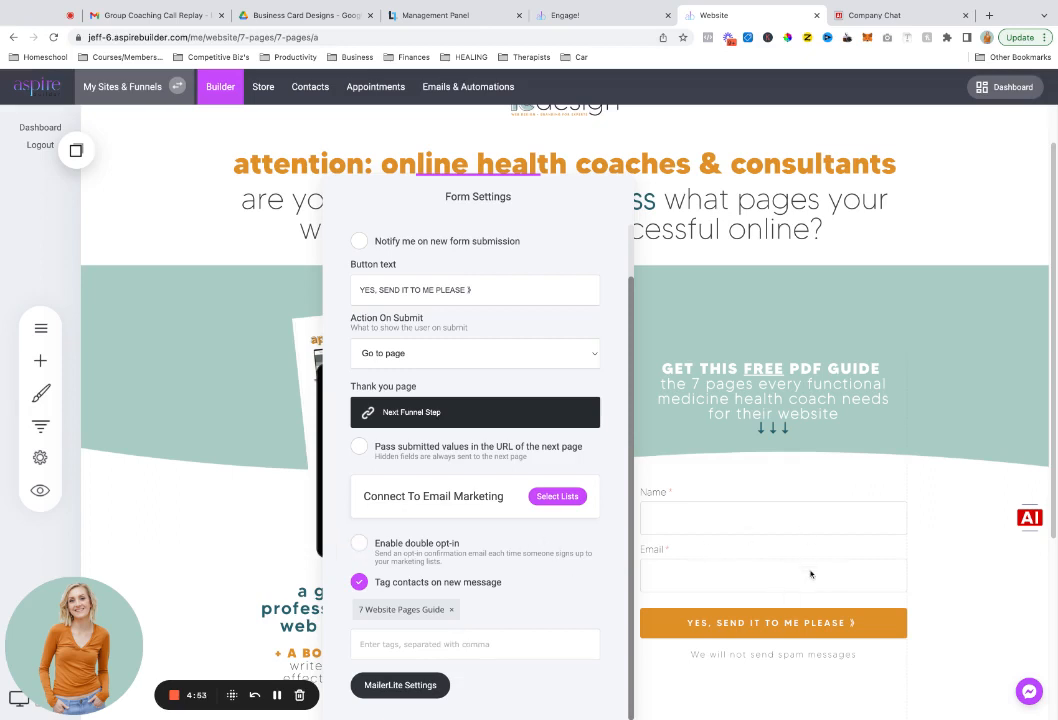
# Examine the contact tags available for the form and recheck its email list selection without changing either
pyautogui.click(436, 644)
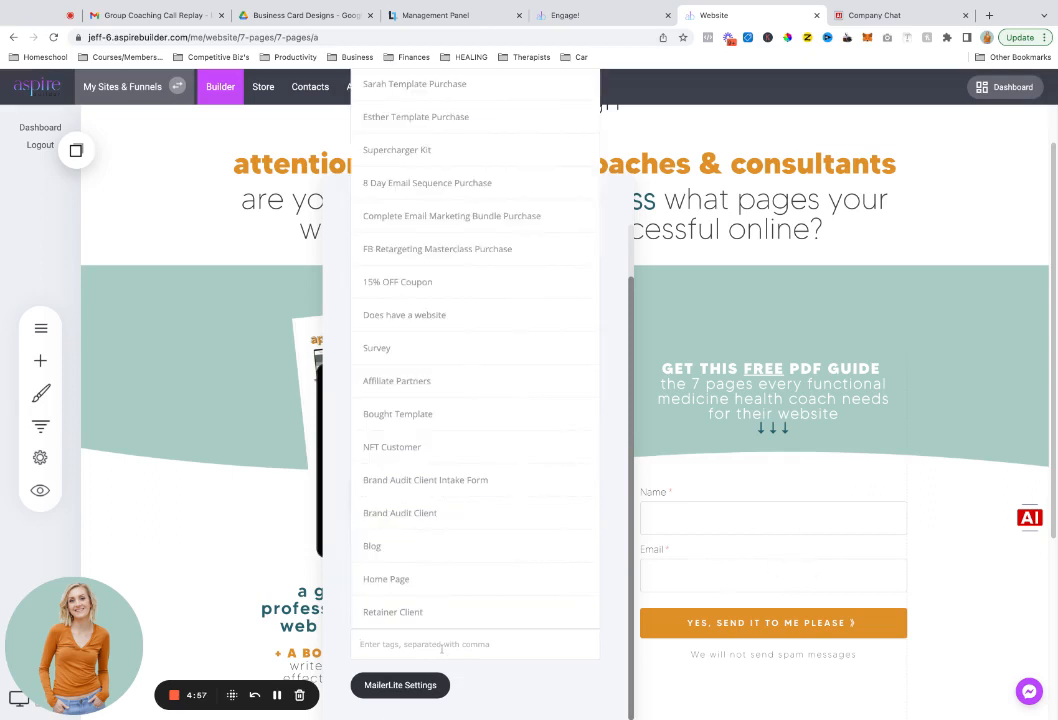
pyautogui.click(609, 601)
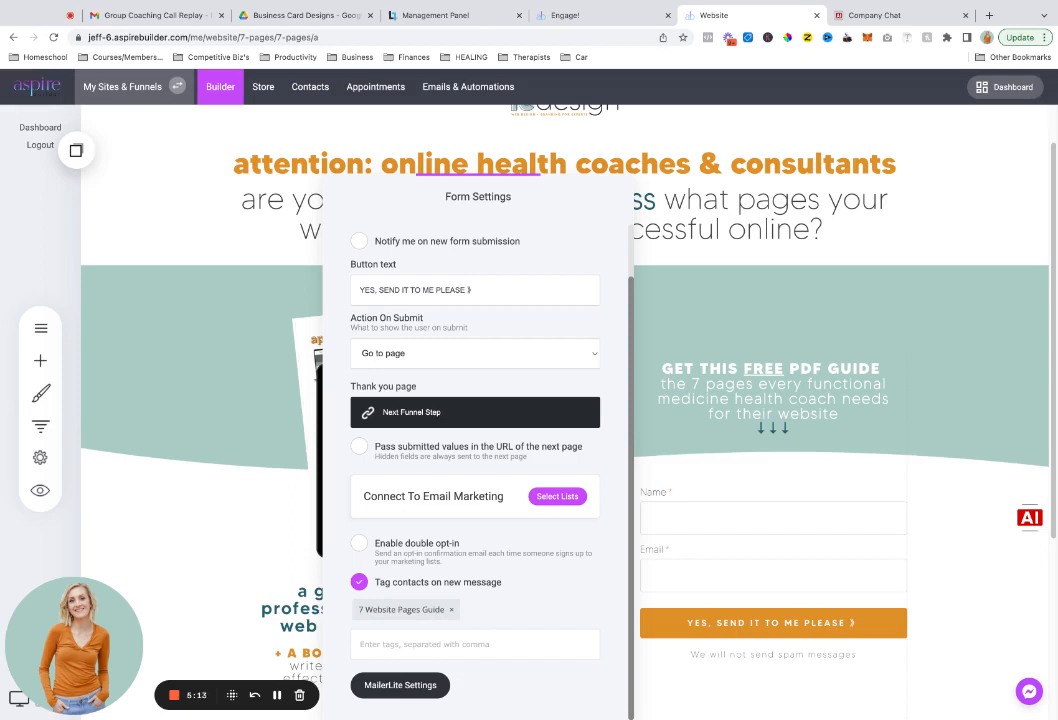
pyautogui.click(560, 506)
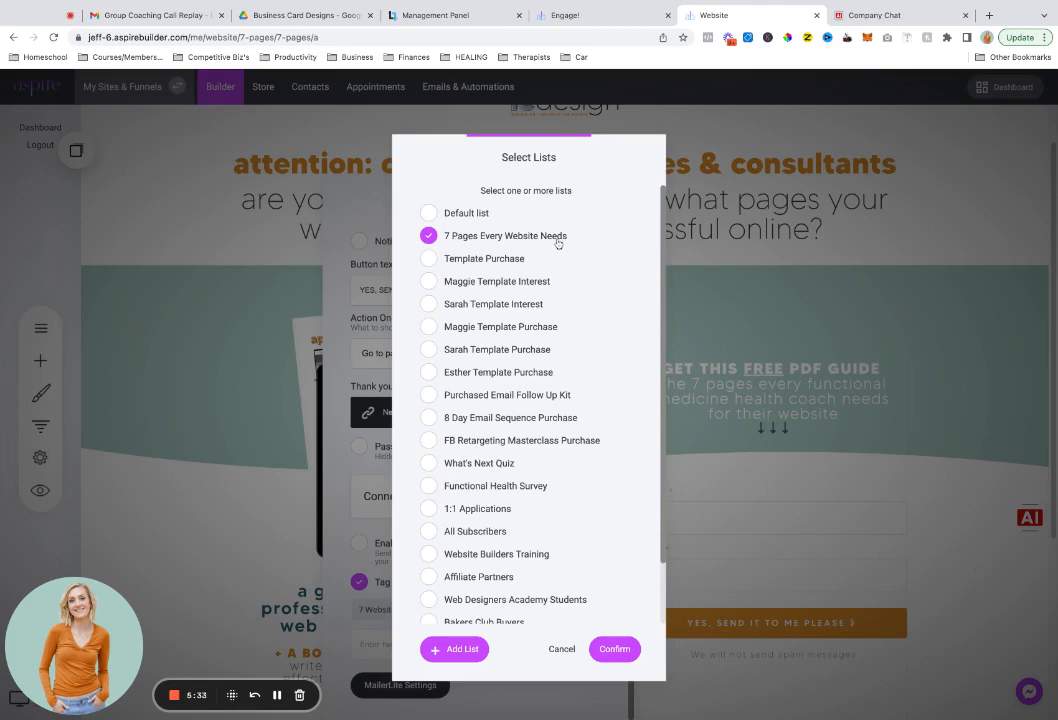
pyautogui.click(567, 651)
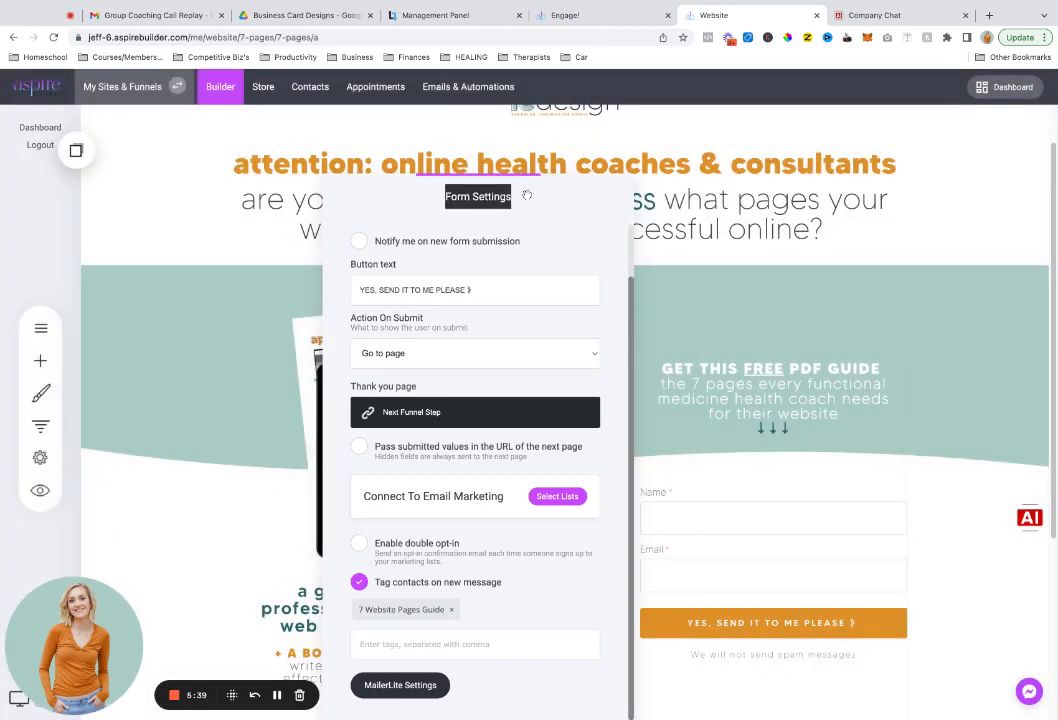
# Close the form settings and save the opt-in page
pyautogui.moveTo(585, 192); pyautogui.dragTo(610, 116)
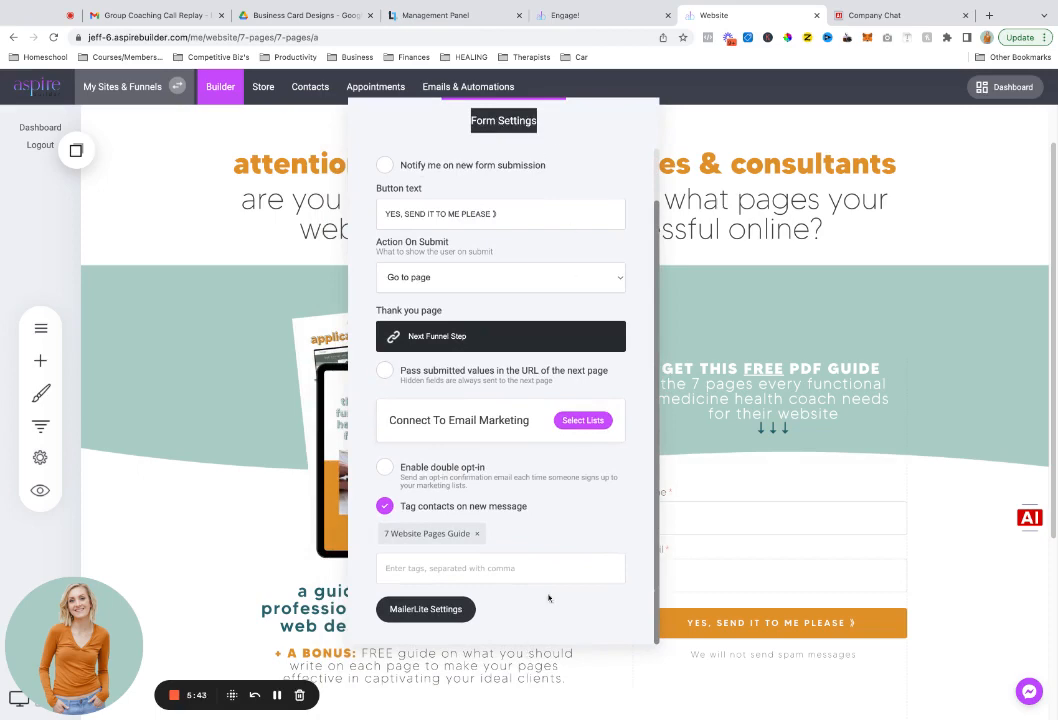
pyautogui.click(739, 536)
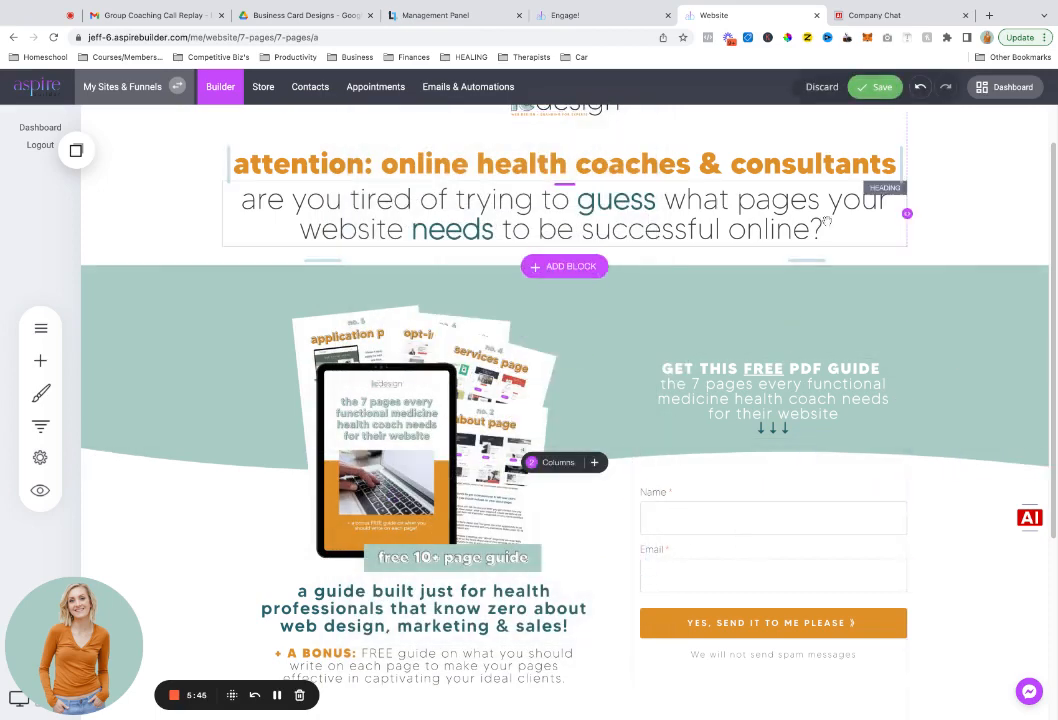
pyautogui.click(871, 88)
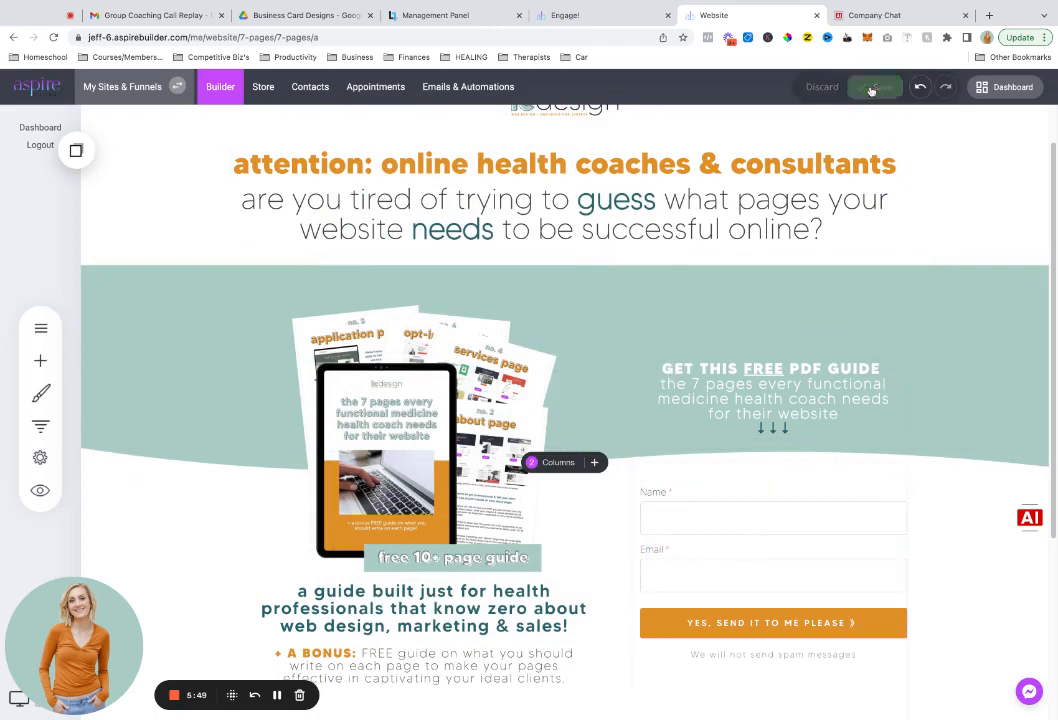
# Look over the saved opt-in page and view the email marketing dashboard
pyautogui.scroll(-3, 921, 296)
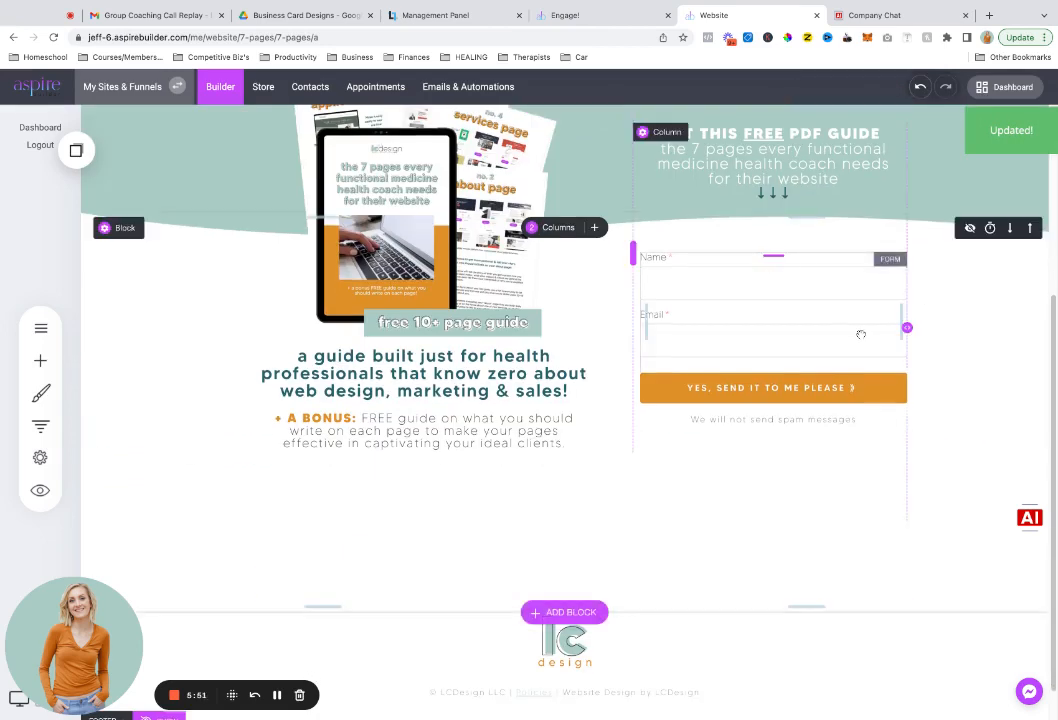
pyautogui.scroll(3, 857, 330)
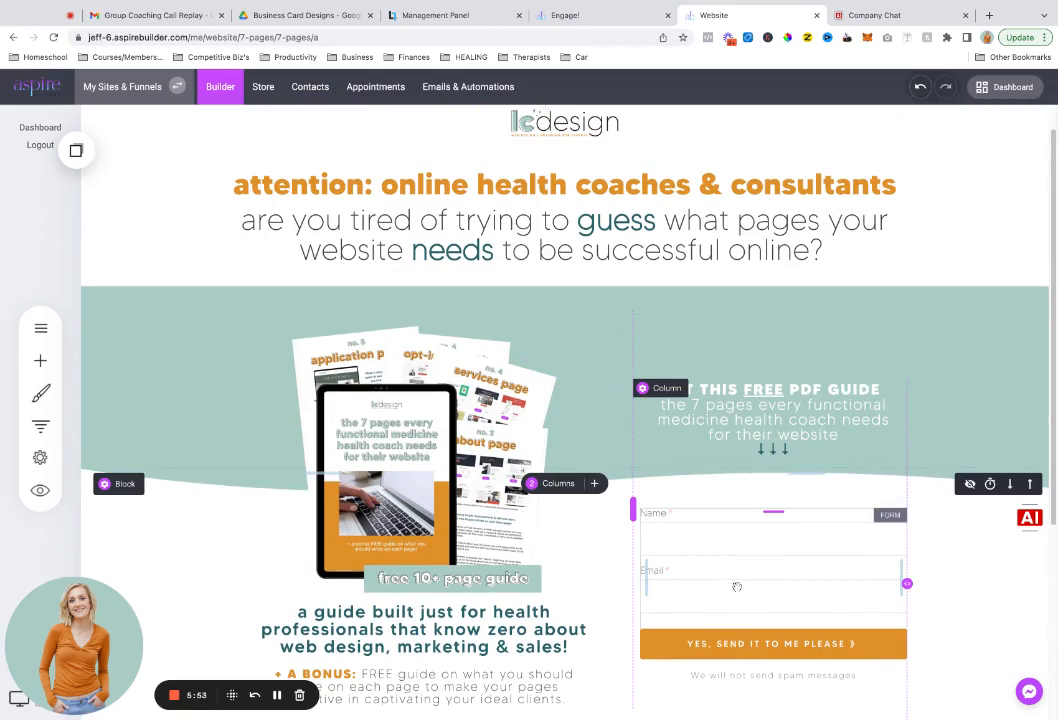
pyautogui.click(455, 90)
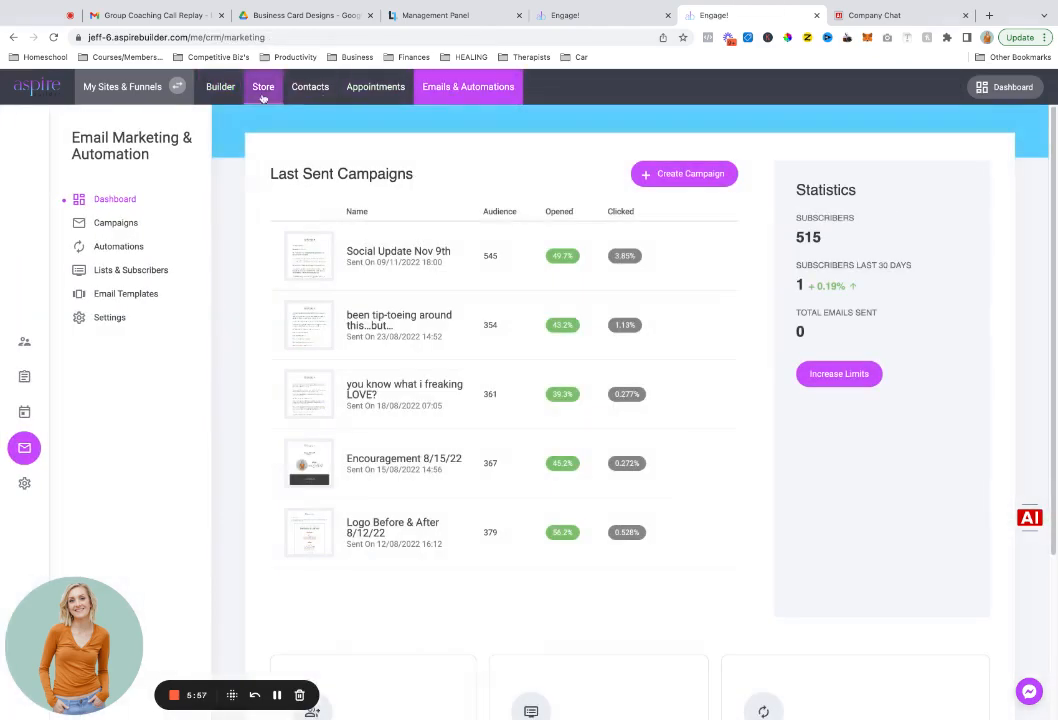
# Return to the builder and open the first step of the Freebie: 7 Pages Every Website Needs funnel
pyautogui.click(220, 88)
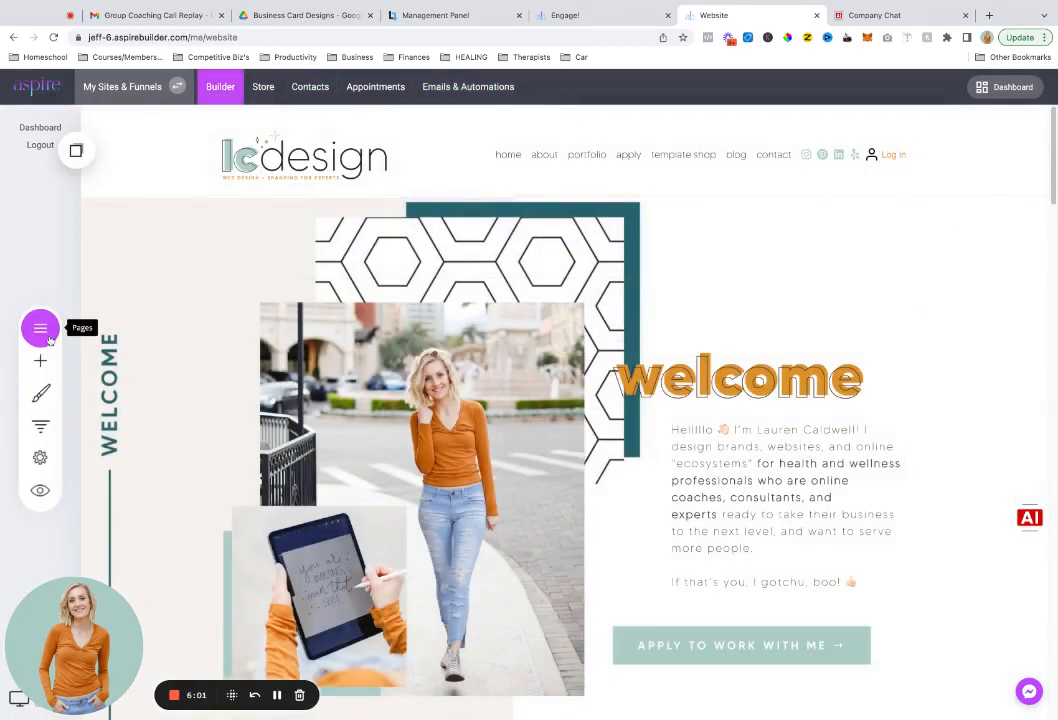
pyautogui.click(41, 426)
pyautogui.scroll(-10, 362, 458)
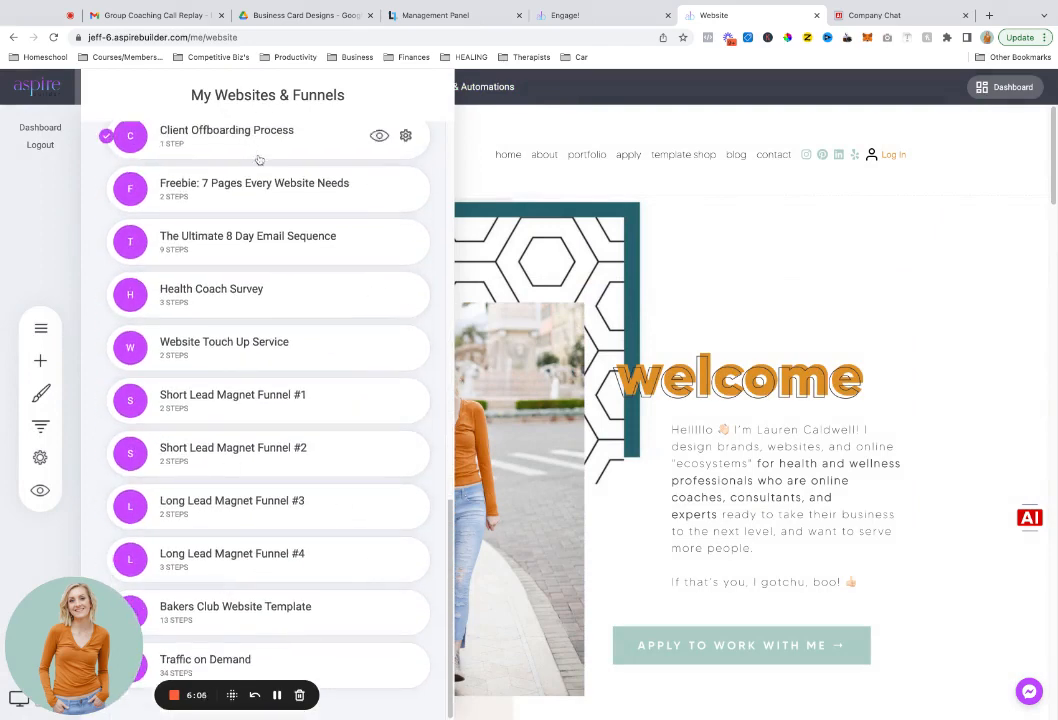
pyautogui.click(270, 204)
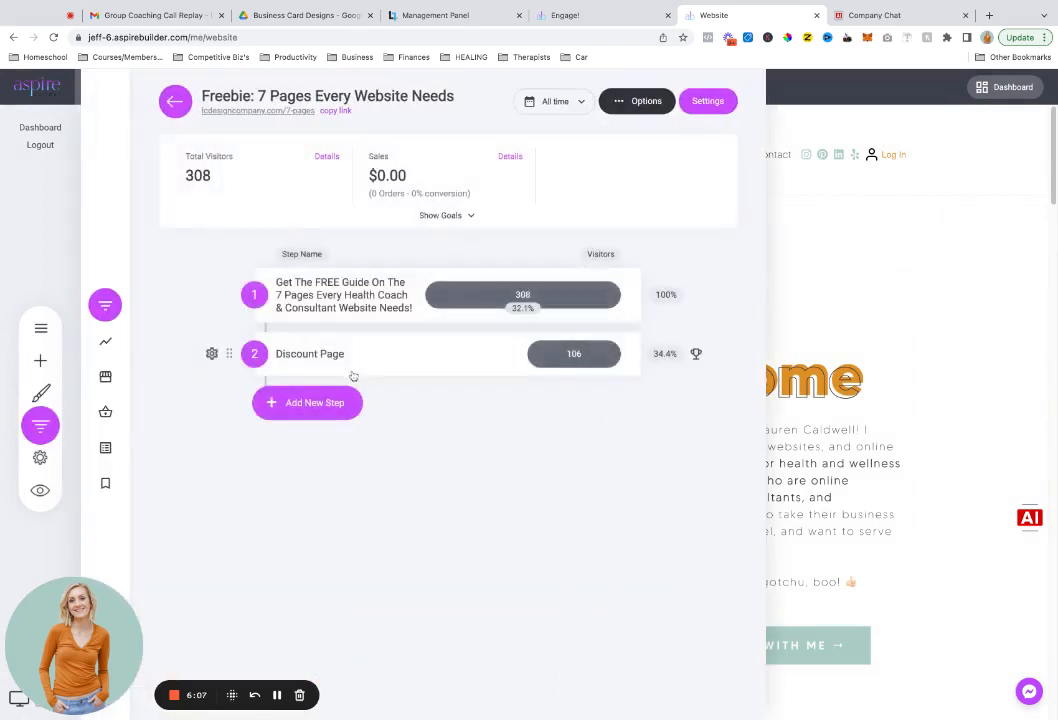
pyautogui.click(358, 309)
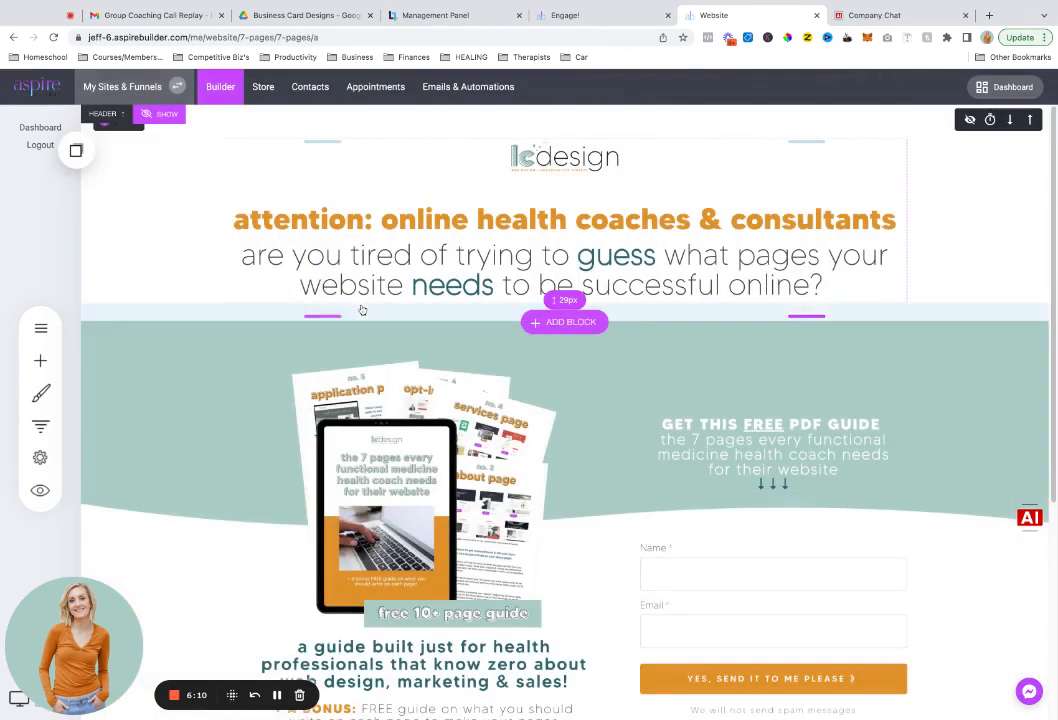
# Open the free guide popup from the site's list of popups
pyautogui.click(48, 330)
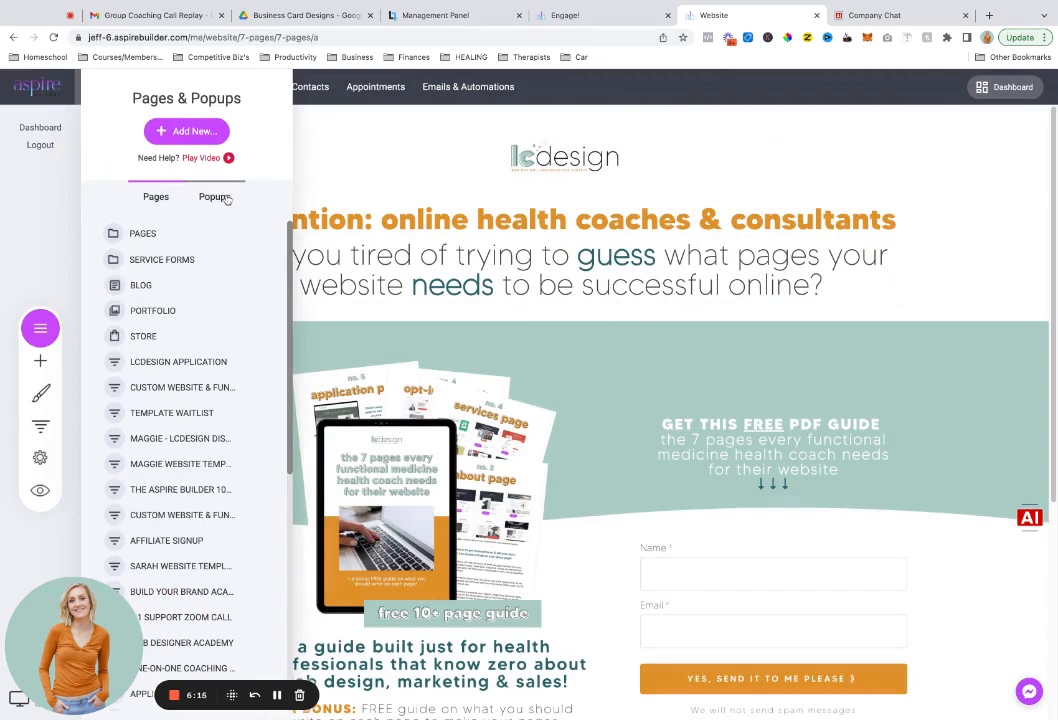
pyautogui.click(220, 197)
pyautogui.click(185, 261)
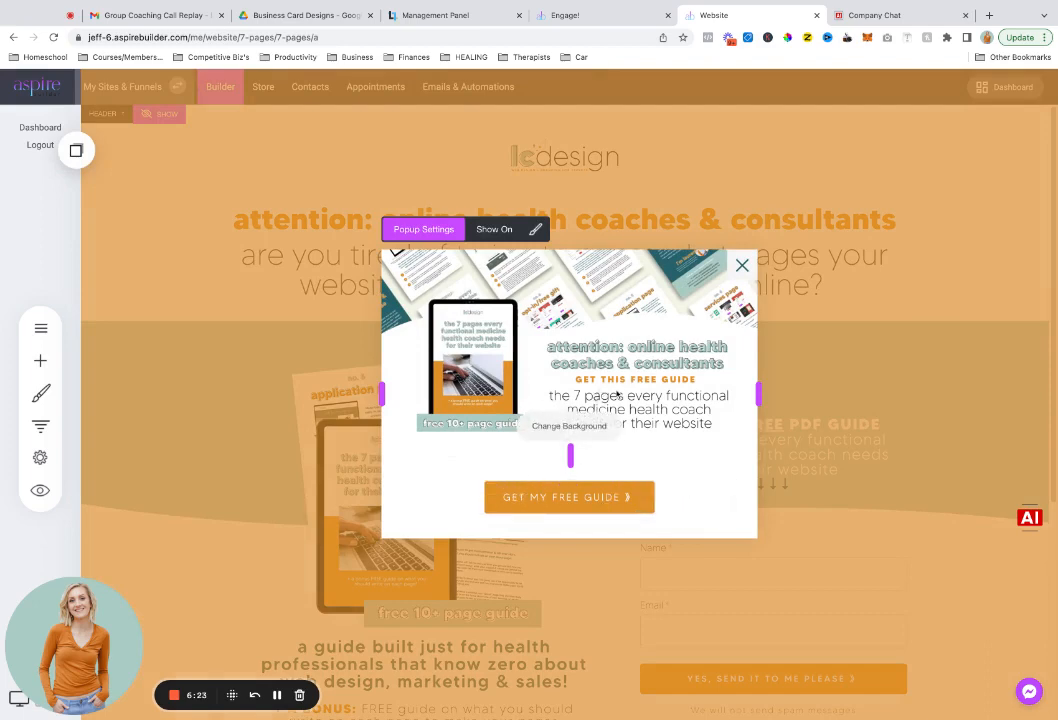
# Add a form widget to the popup above the Get My Free Guide button
pyautogui.click(40, 360)
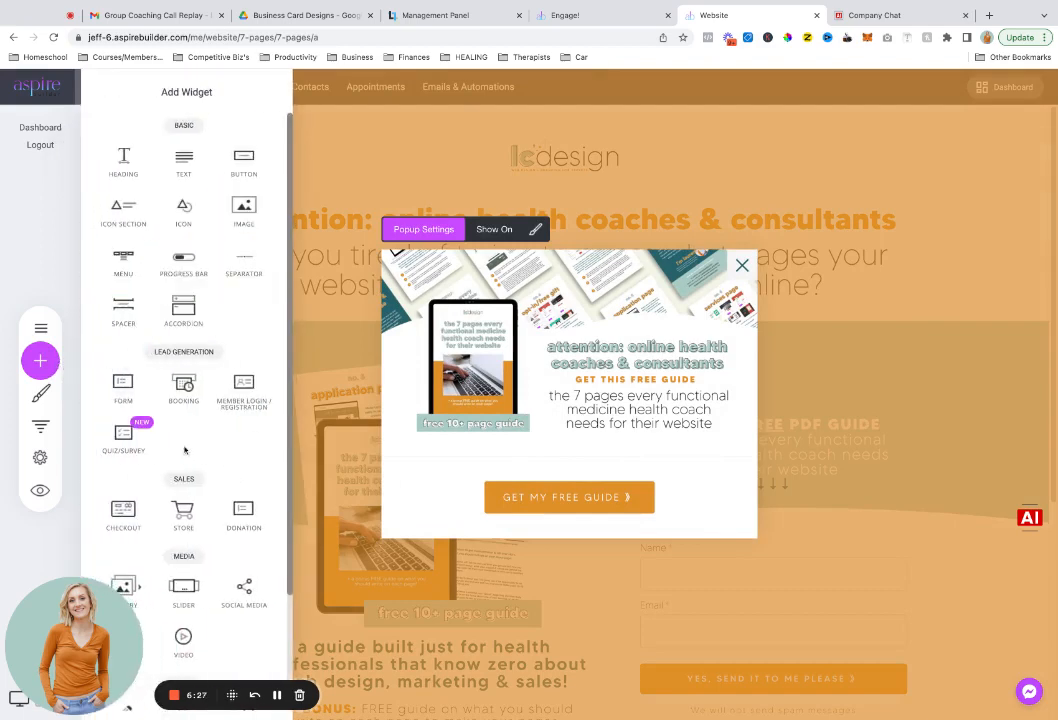
pyautogui.moveTo(123, 435); pyautogui.dragTo(43, 368)
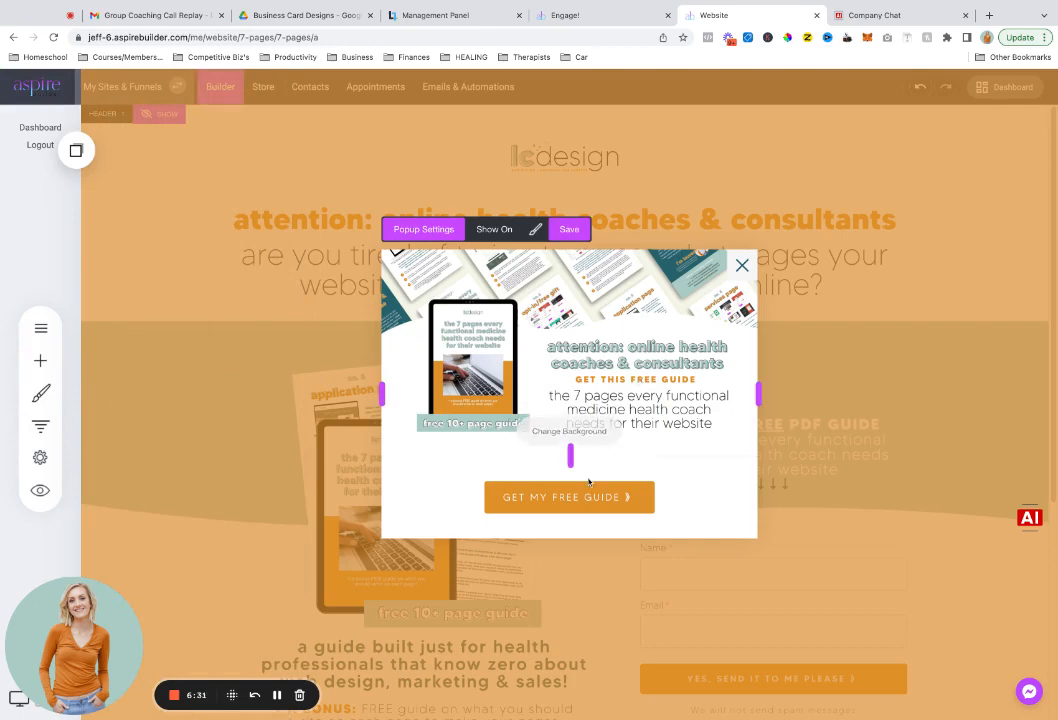
pyautogui.click(41, 361)
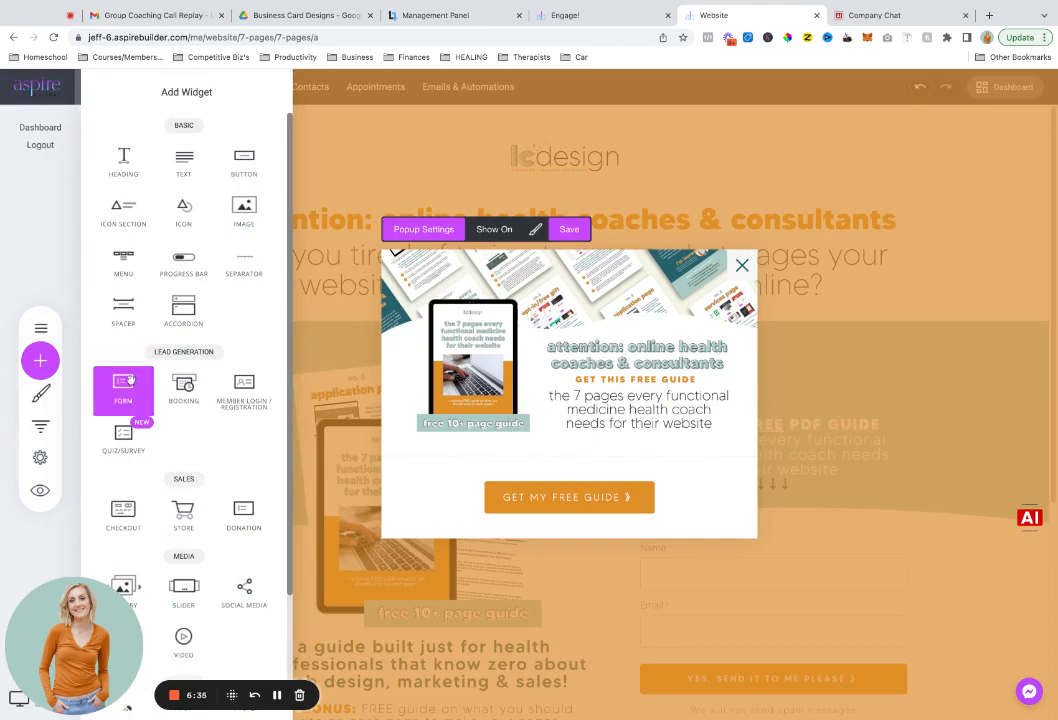
pyautogui.moveTo(130, 380); pyautogui.dragTo(651, 498)
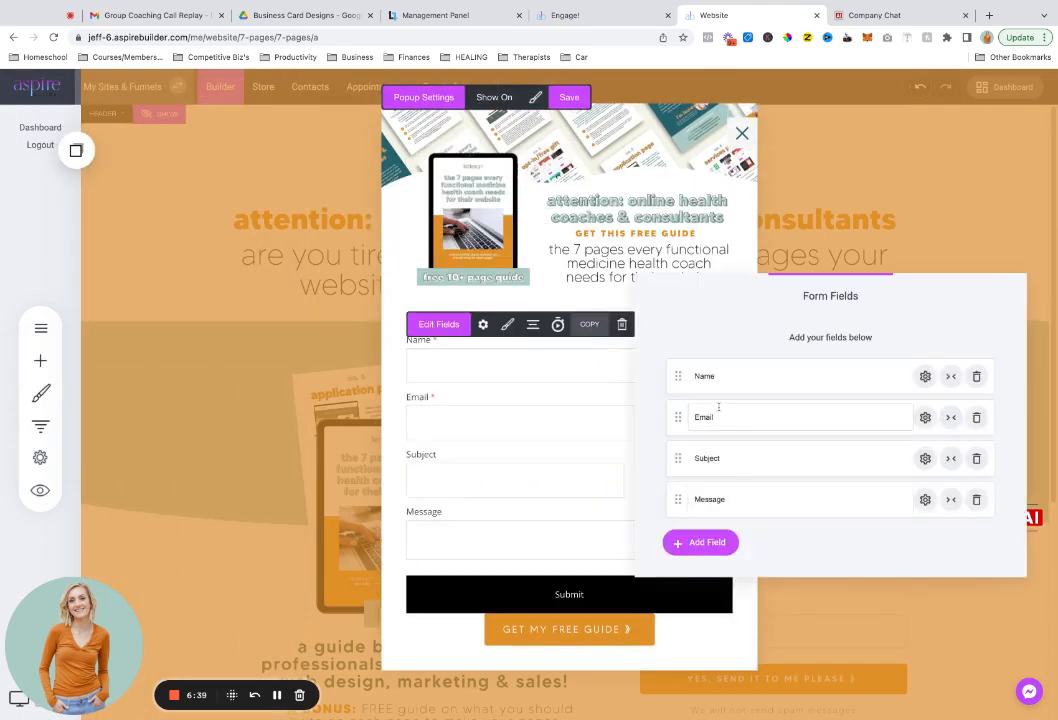
# Delete the Message and Subject fields from the popup's form
pyautogui.click(978, 500)
pyautogui.click(569, 333)
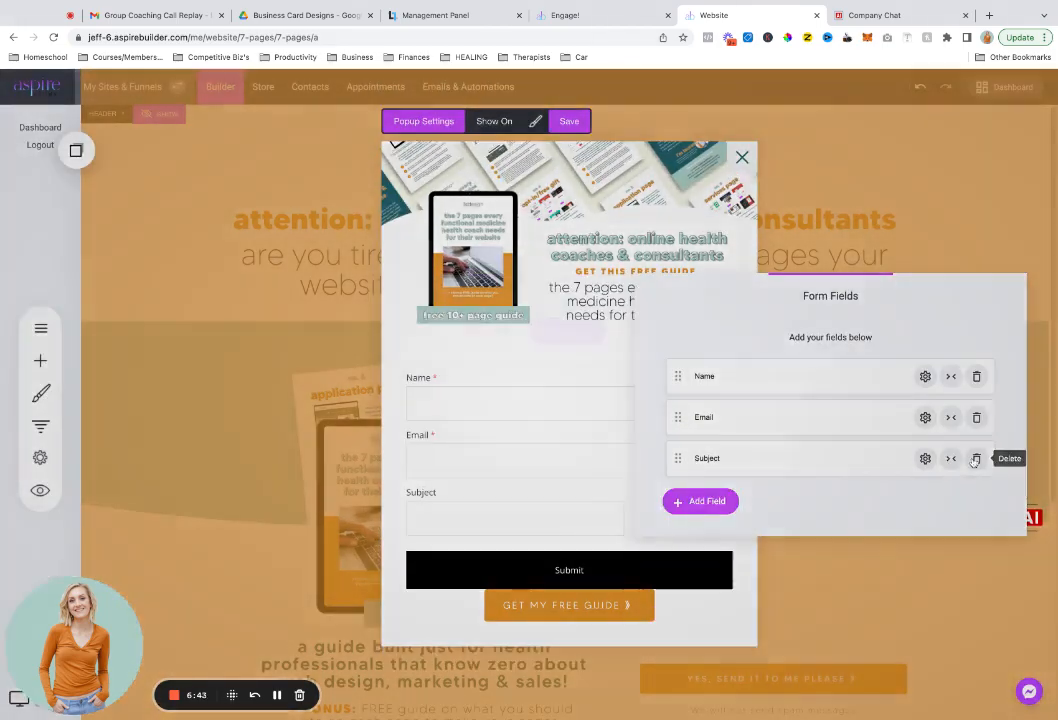
pyautogui.click(975, 459)
pyautogui.click(566, 336)
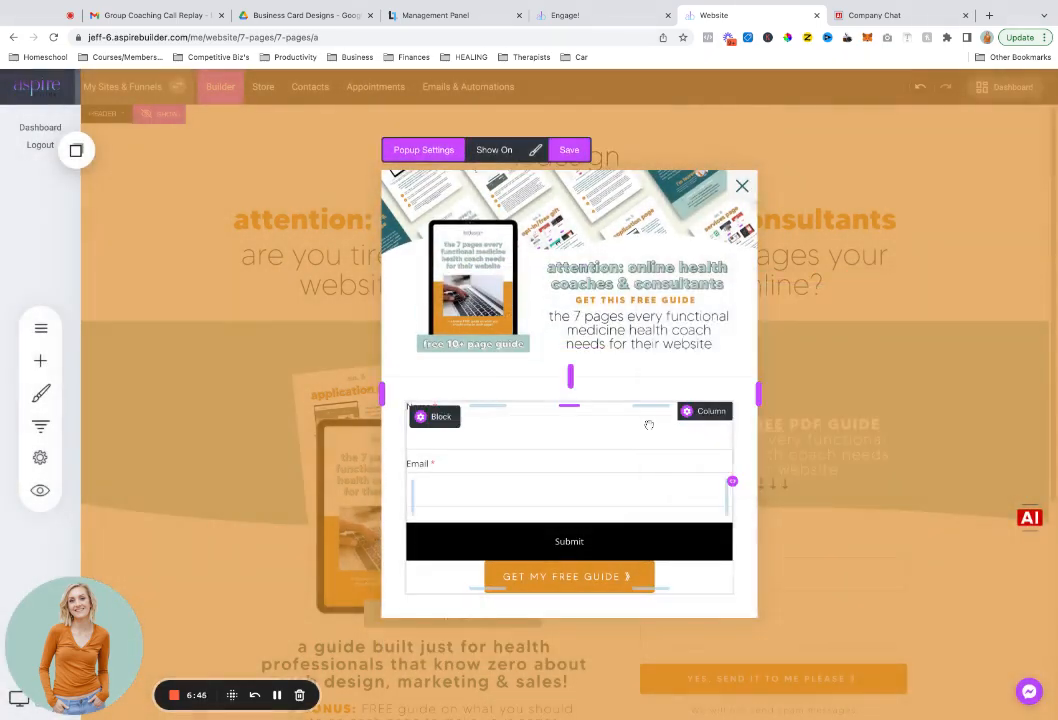
# Delete the form from the popup and close the popup, discarding its changes
pyautogui.click(705, 411)
pyautogui.click(687, 423)
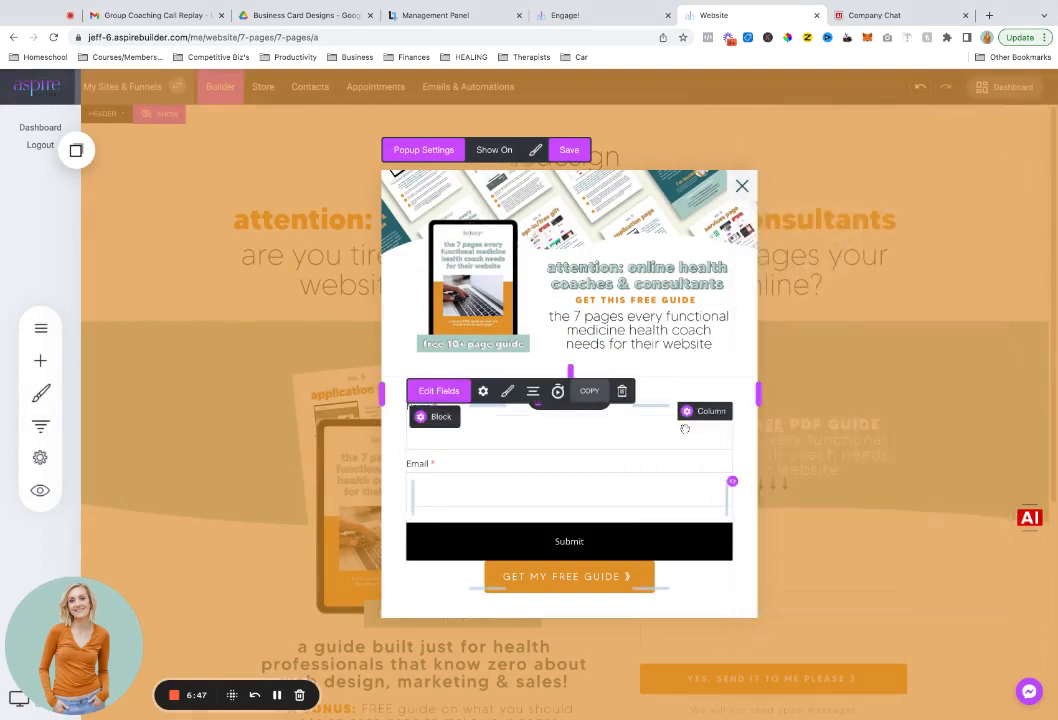
pyautogui.click(621, 391)
pyautogui.click(569, 358)
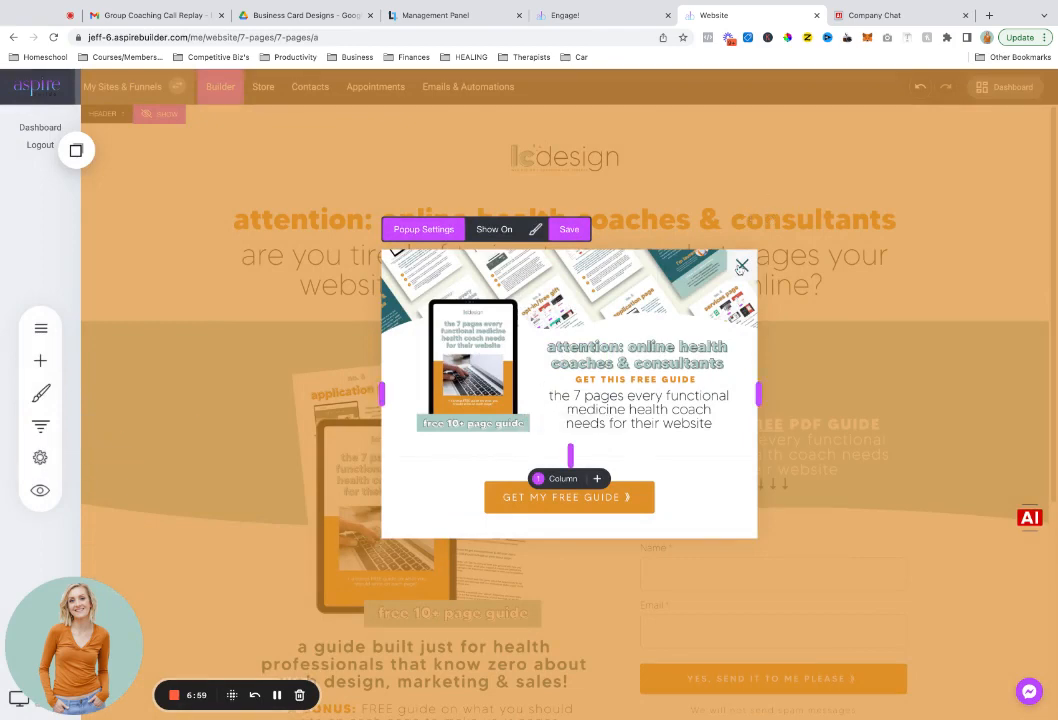
pyautogui.click(742, 265)
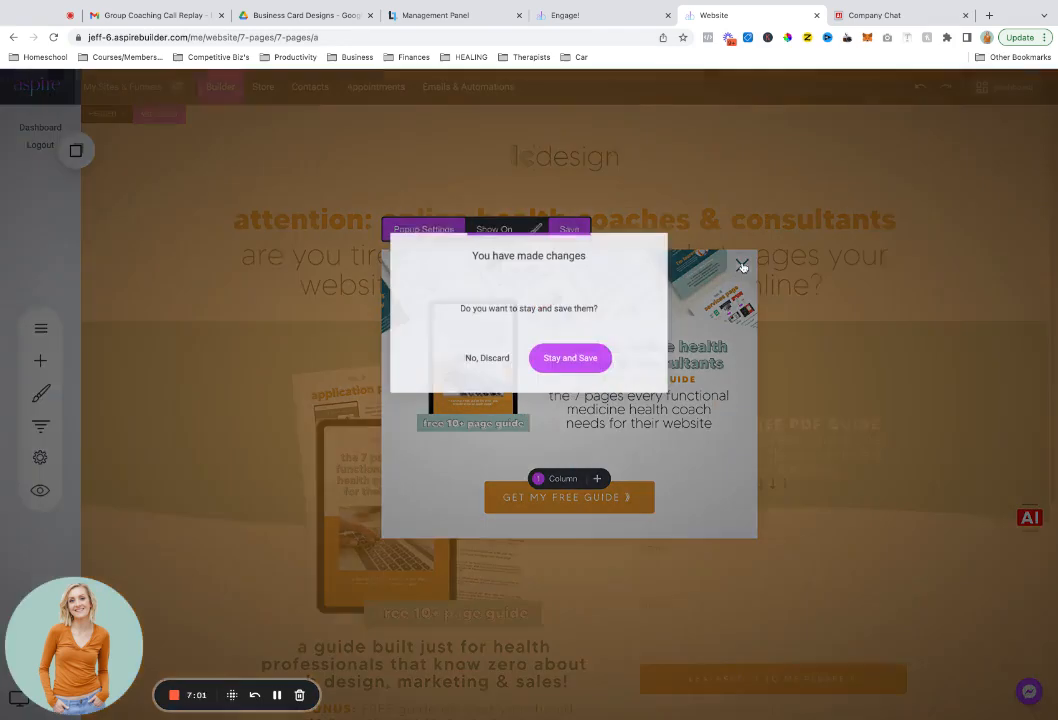
pyautogui.click(471, 360)
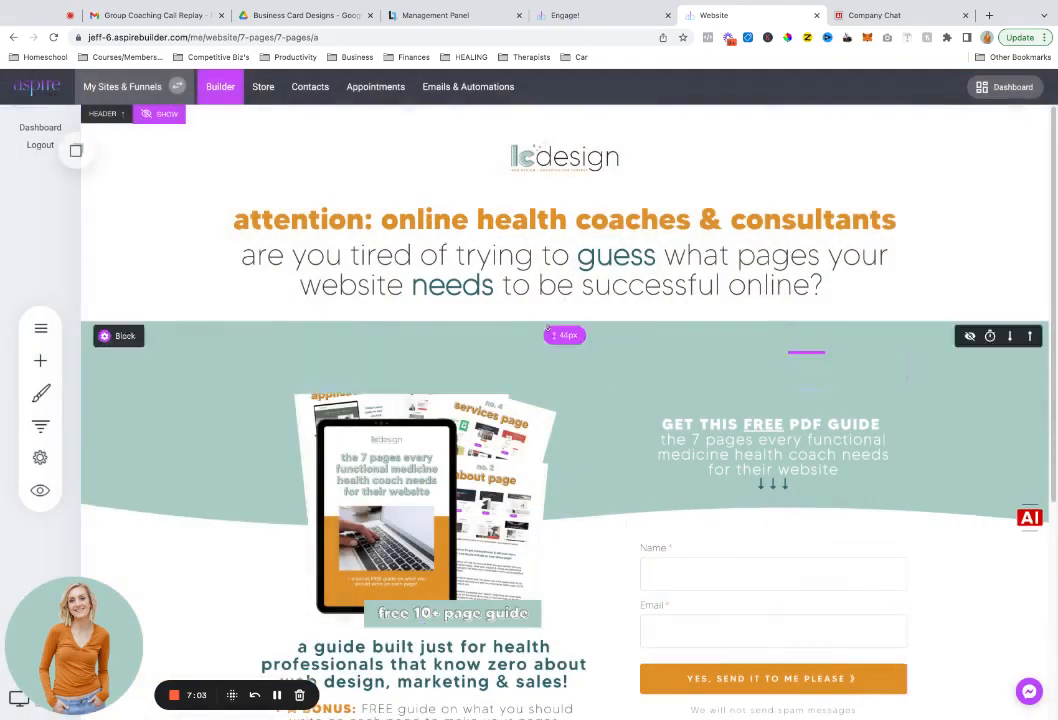
# Create a blank email automation named Test
pyautogui.click(447, 90)
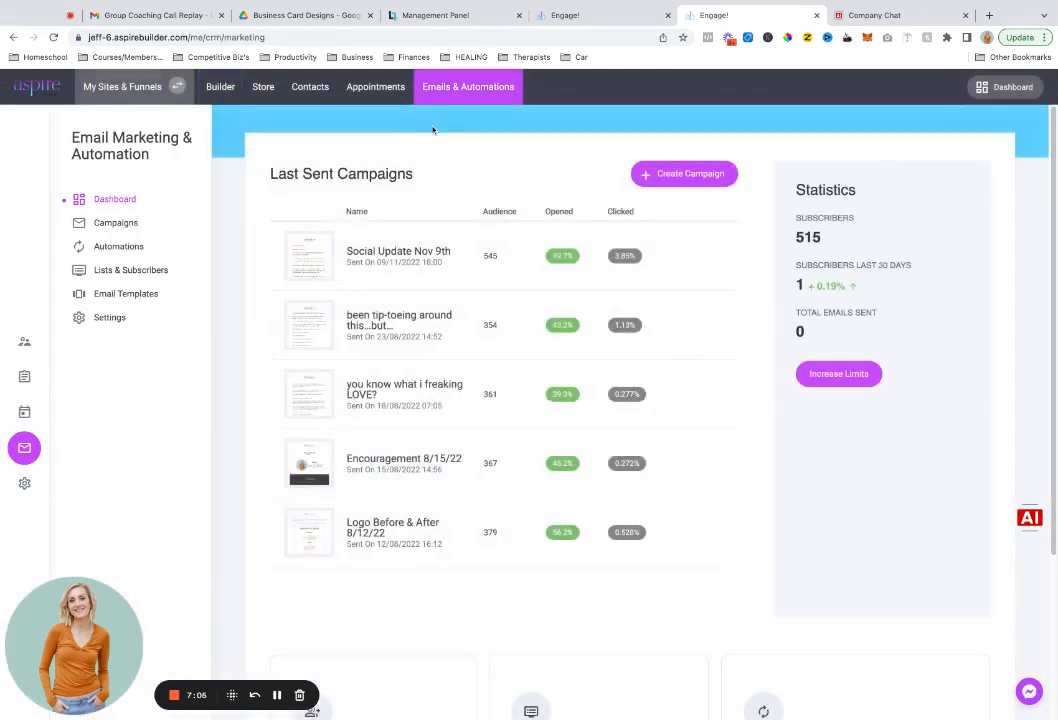
pyautogui.click(137, 246)
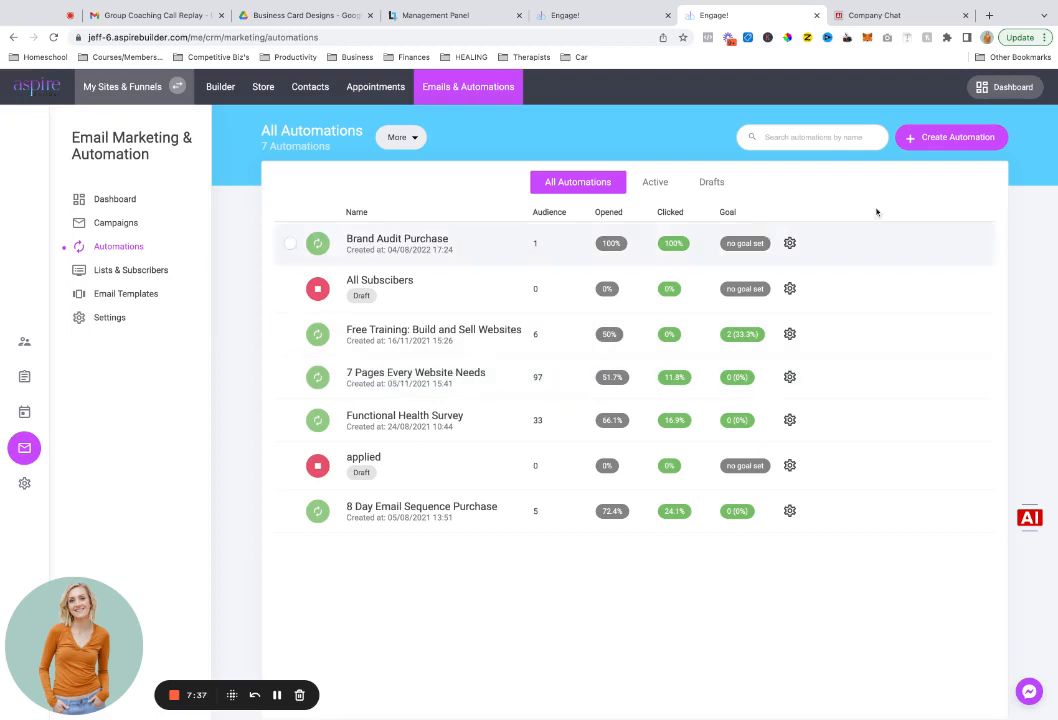
pyautogui.click(940, 138)
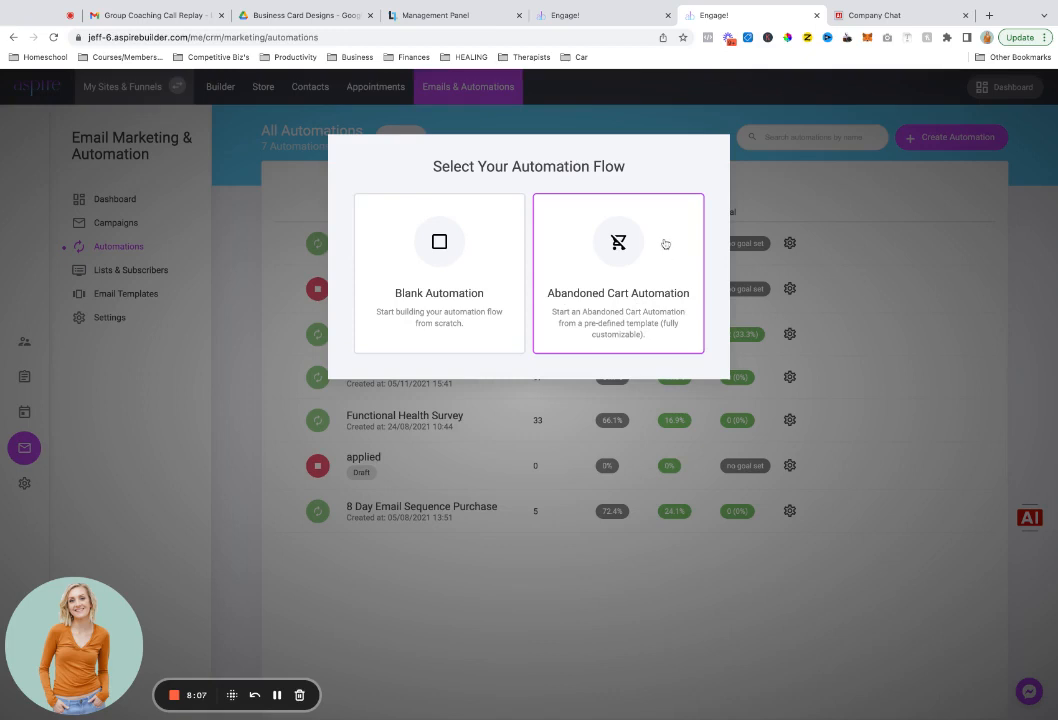
pyautogui.click(444, 273)
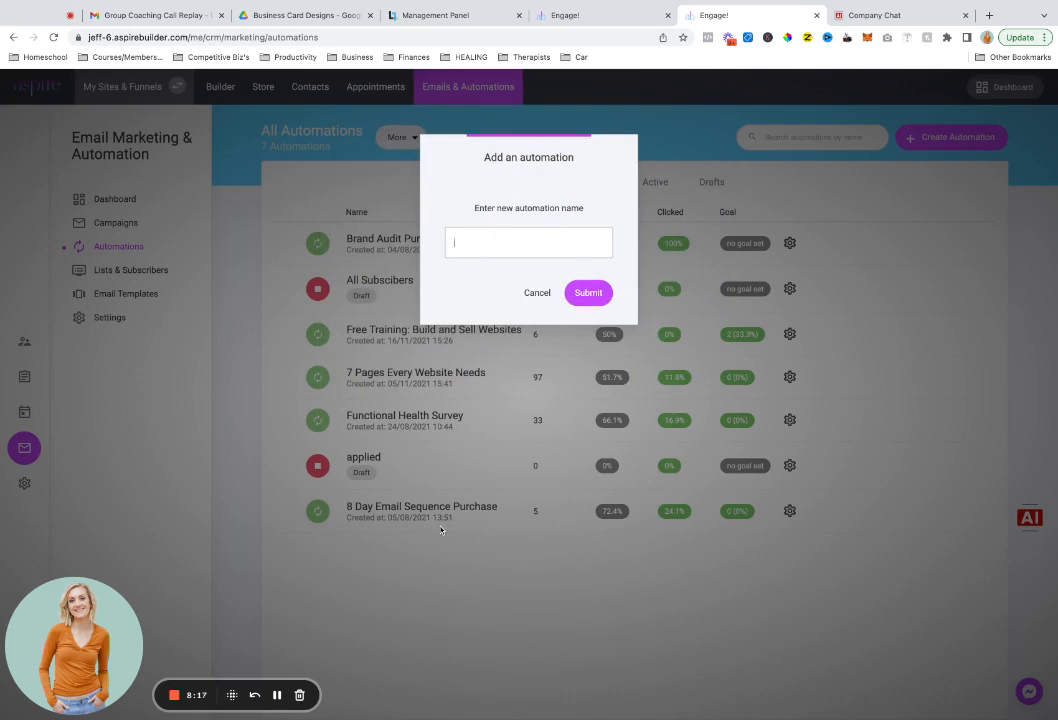
pyautogui.click(493, 241)
pyautogui.write('Test')
pyautogui.press('Return')
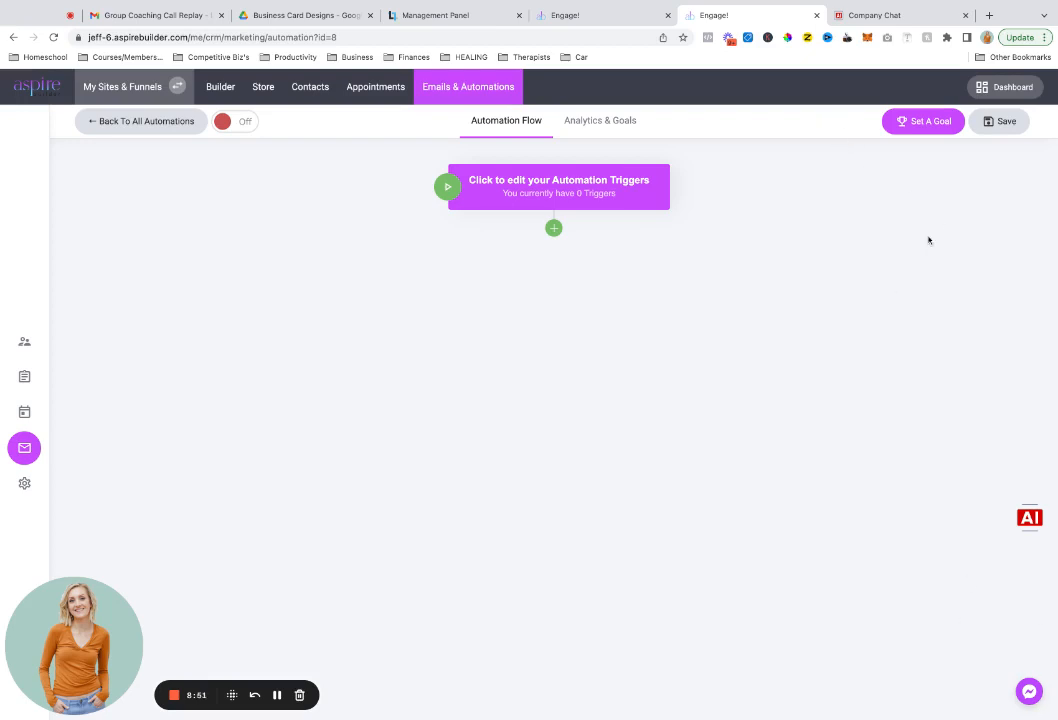
# View the sticky notes of the automation's trigger block without adding a comment
pyautogui.click(670, 168)
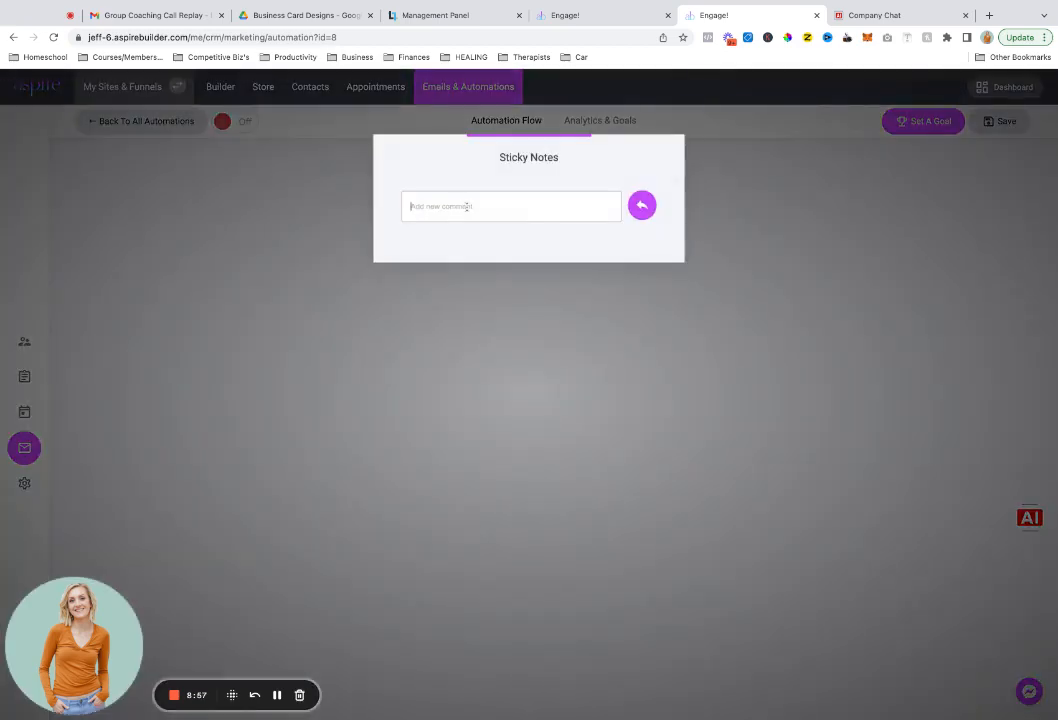
pyautogui.click(716, 166)
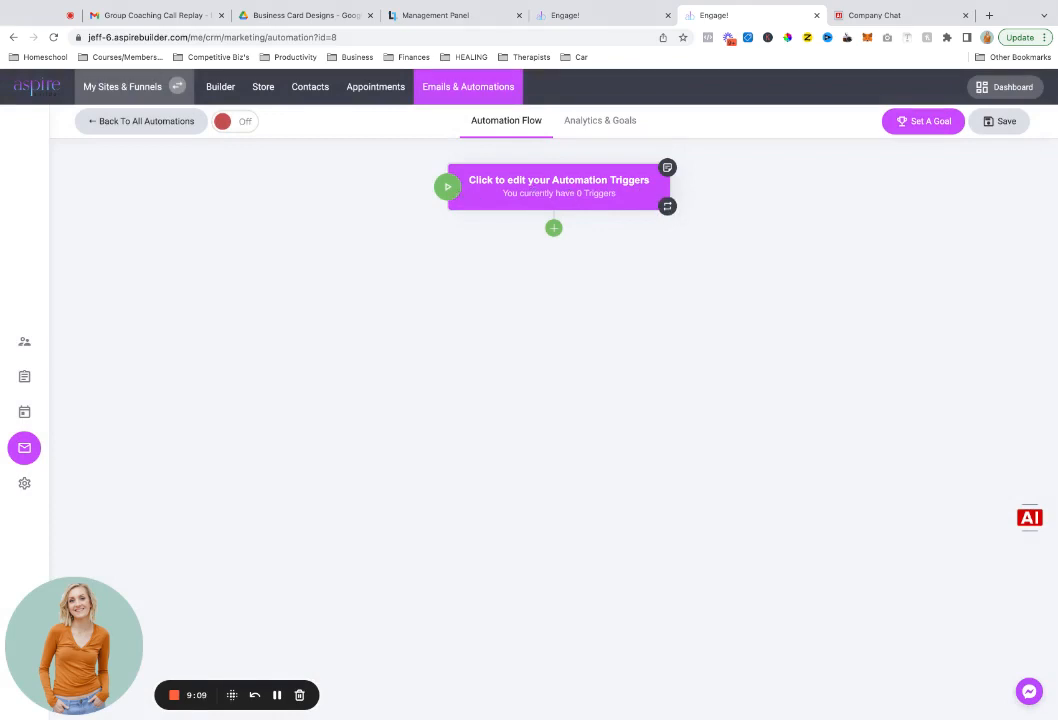
# Add a trigger that starts the automation when a contact is added to the 7 Pages Every Website Needs list
pyautogui.click(455, 170)
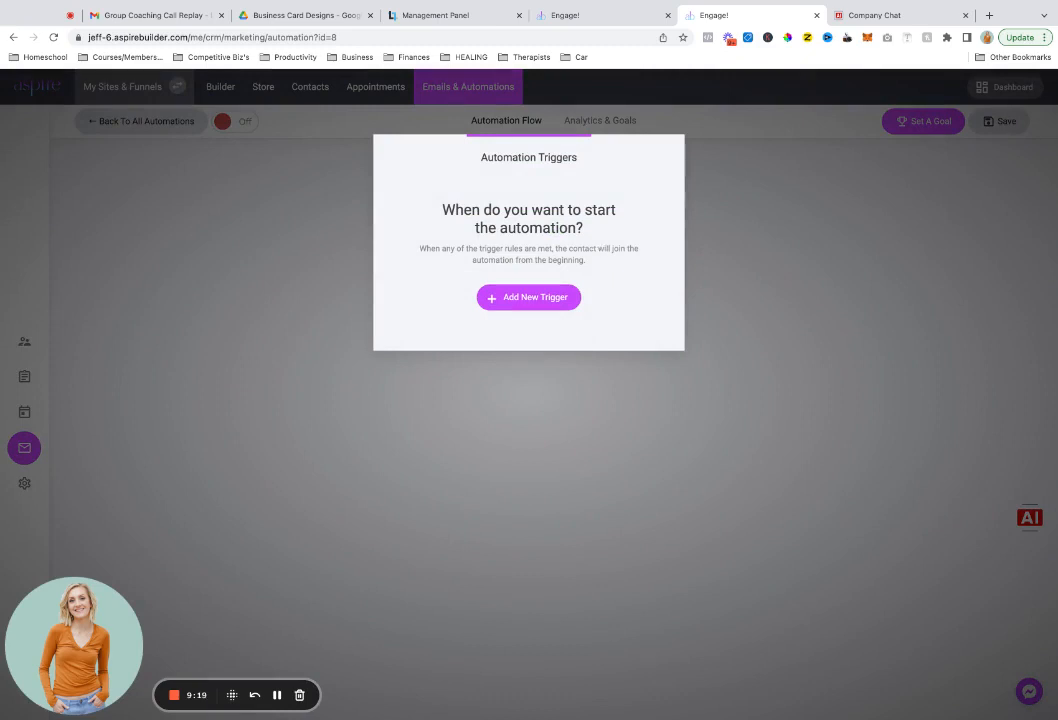
pyautogui.click(569, 299)
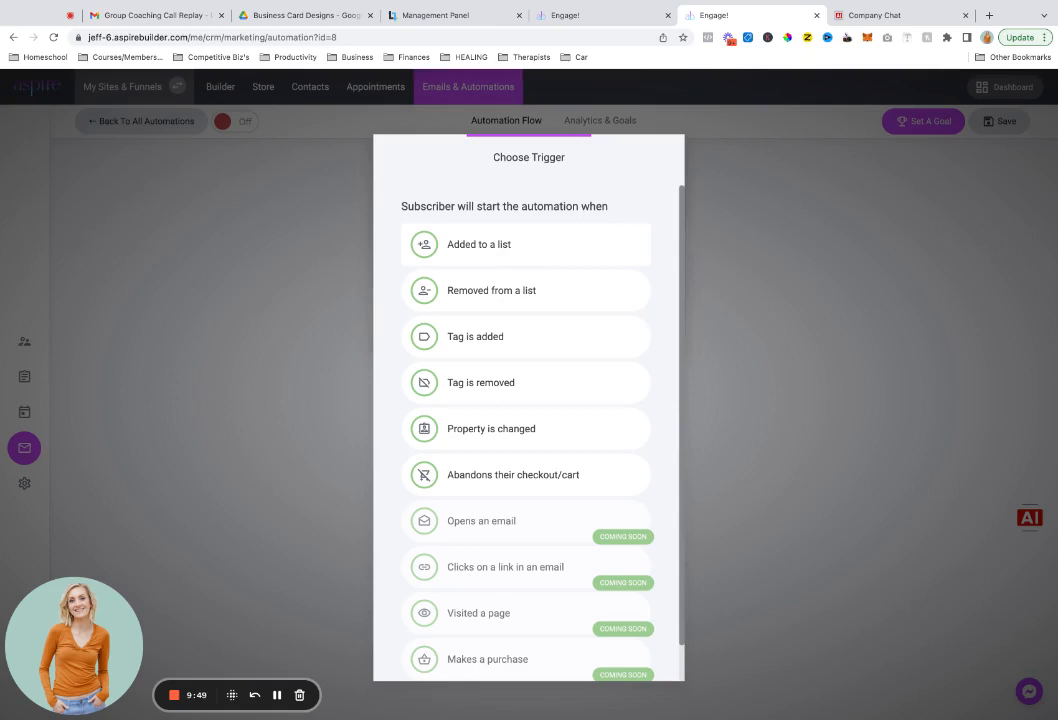
pyautogui.click(515, 244)
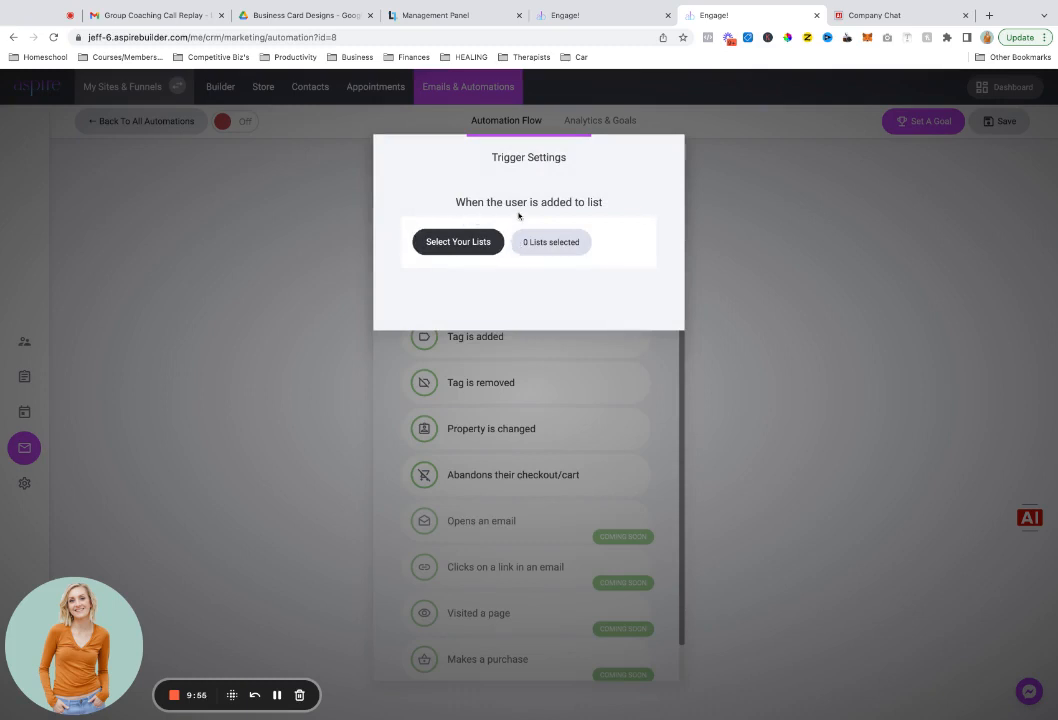
pyautogui.click(468, 243)
pyautogui.click(470, 246)
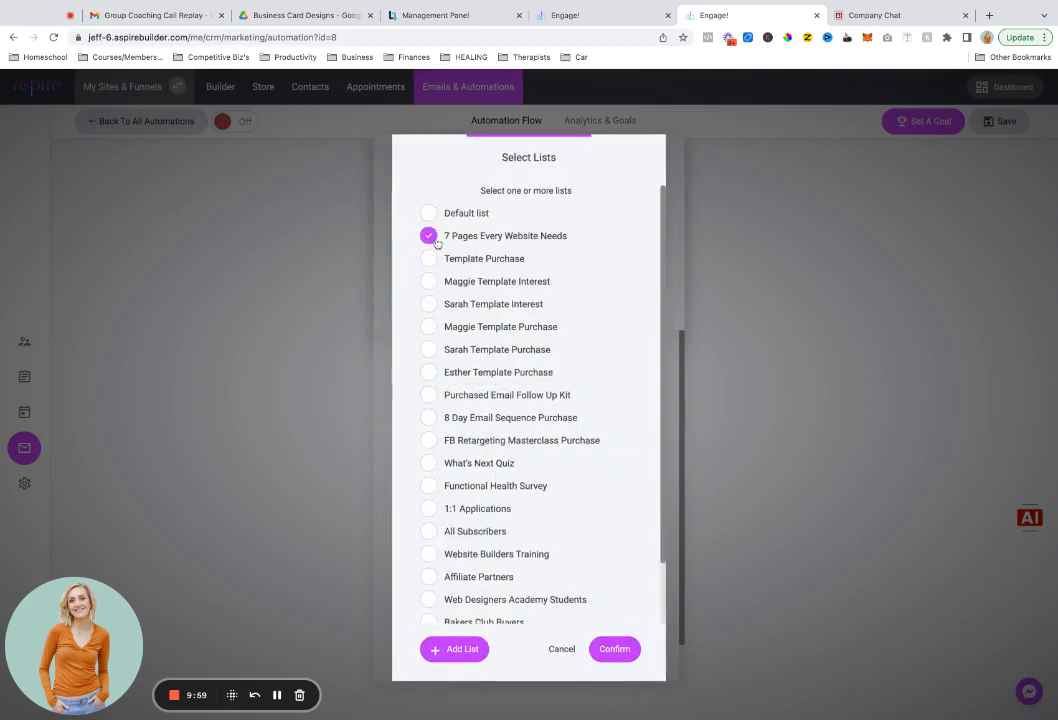
pyautogui.click(632, 656)
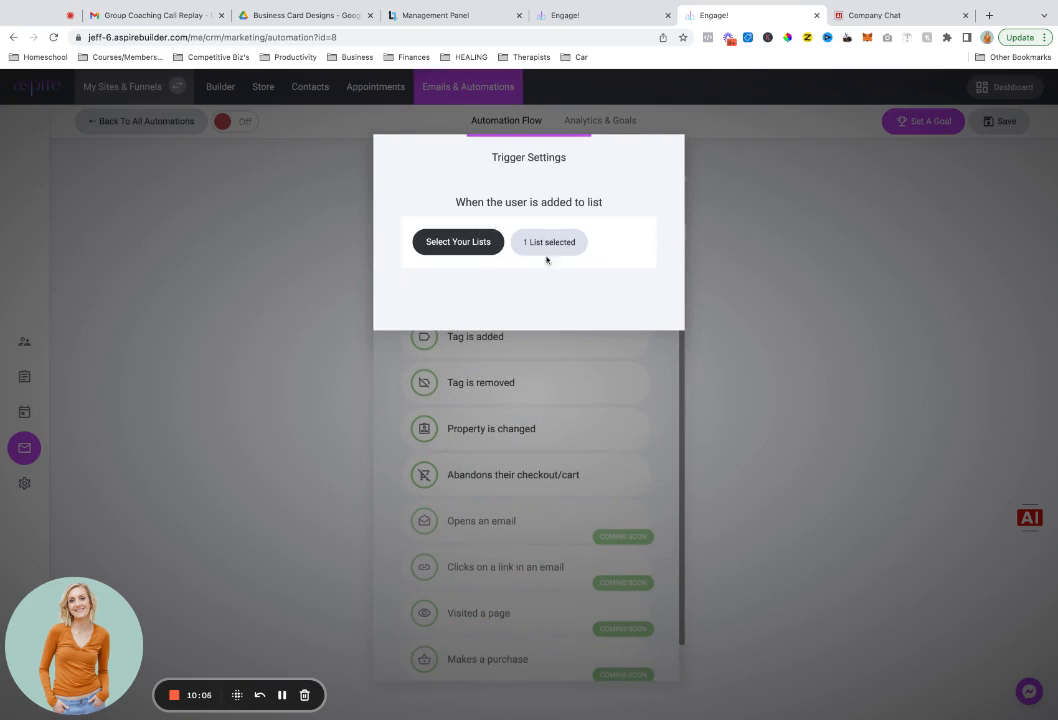
pyautogui.click(744, 262)
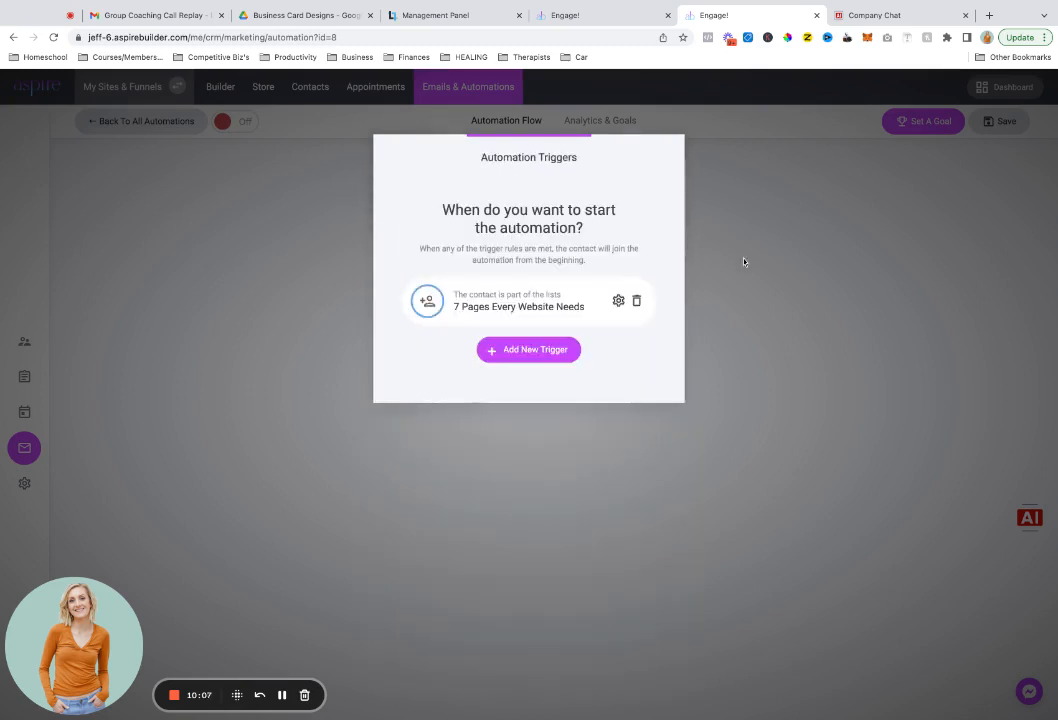
pyautogui.click(725, 290)
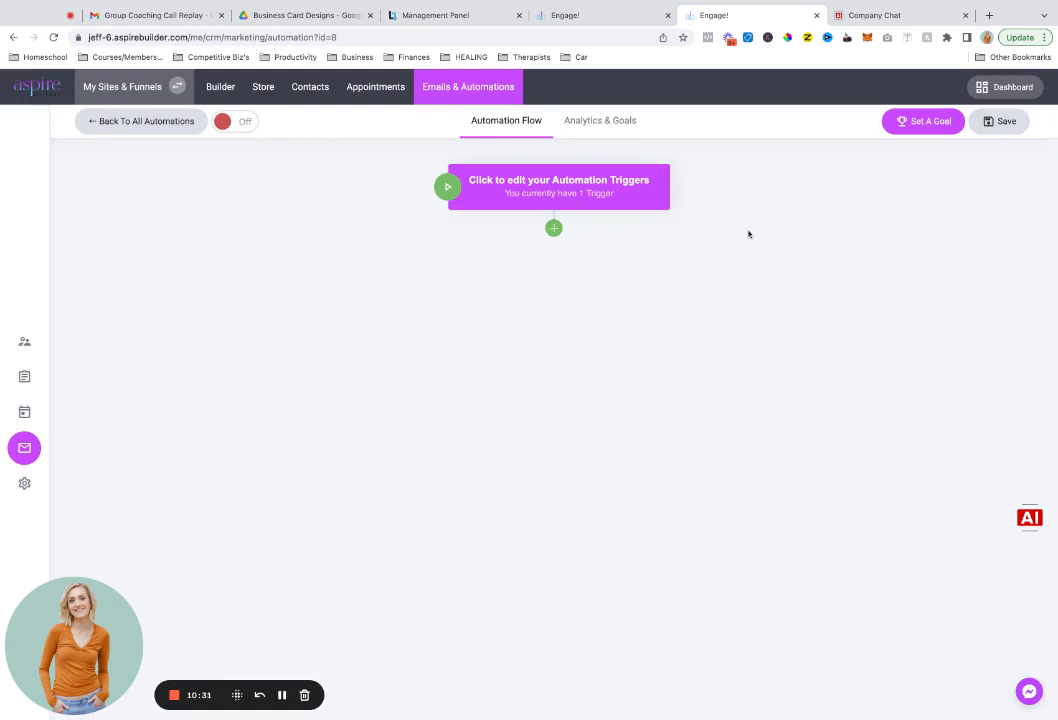
# Add a Send Email step with the subject test after the trigger and start building its email
pyautogui.click(556, 230)
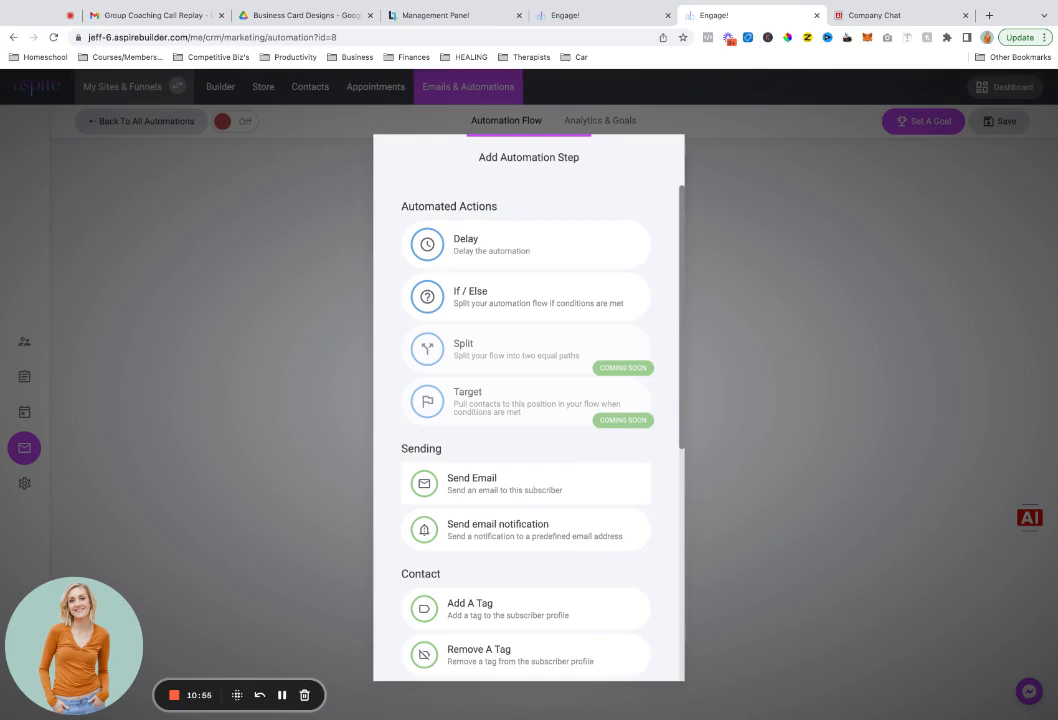
pyautogui.click(490, 490)
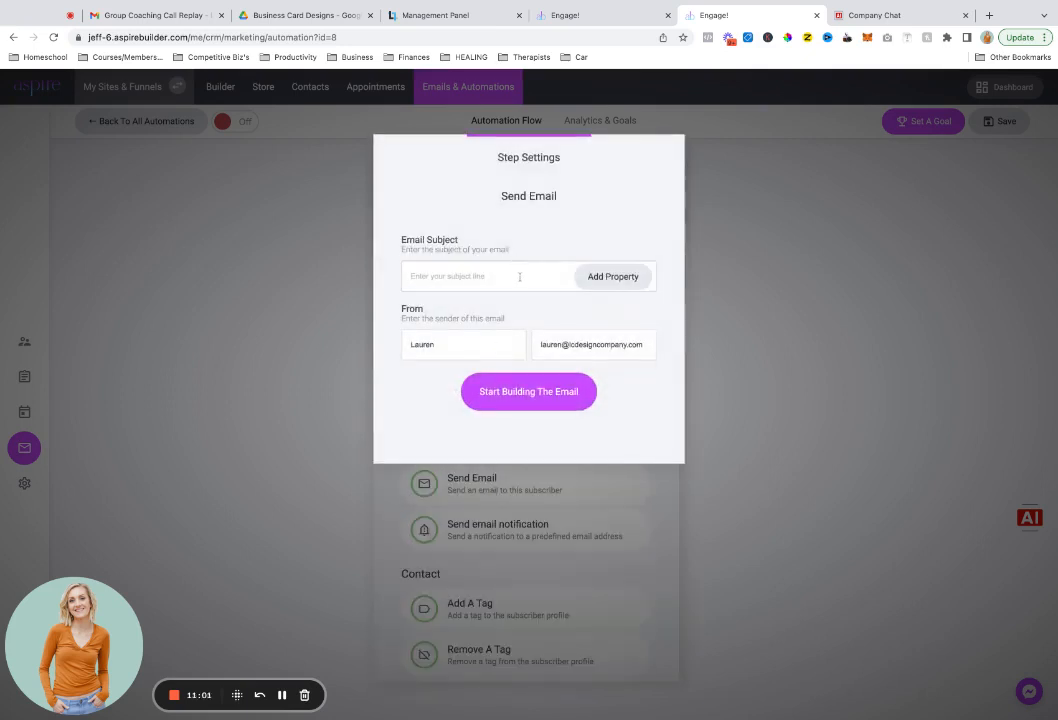
pyautogui.write('test')
pyautogui.click(553, 401)
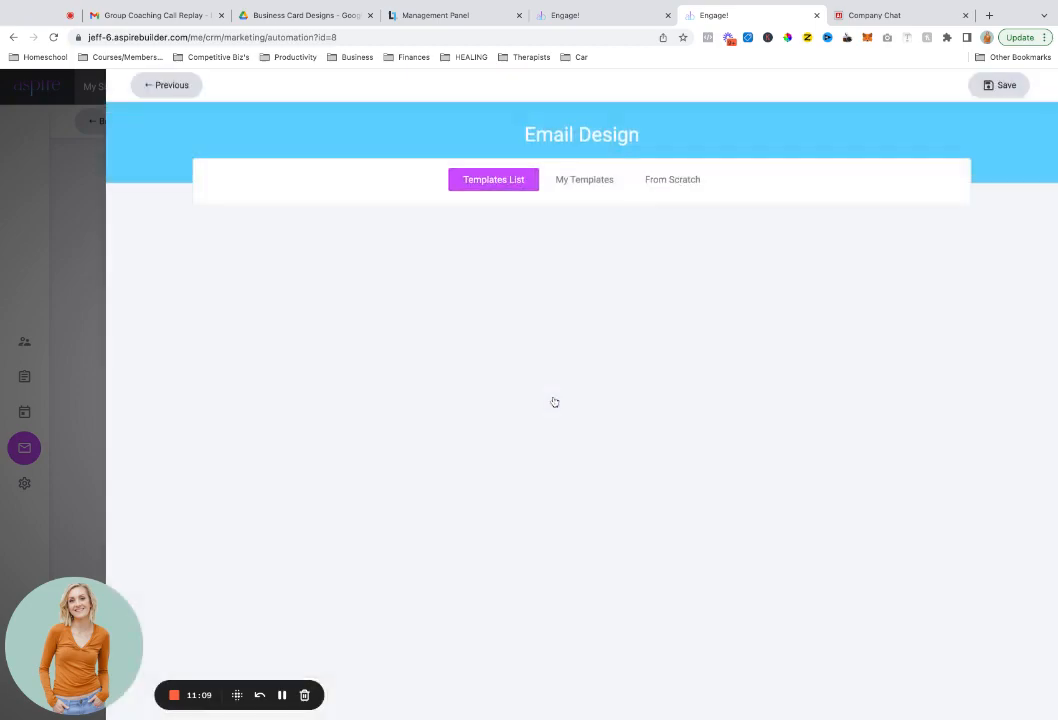
# Look through the ready-made email designs and apply the saved template LCDesign #! to the email
pyautogui.scroll(-10, 600, 440)
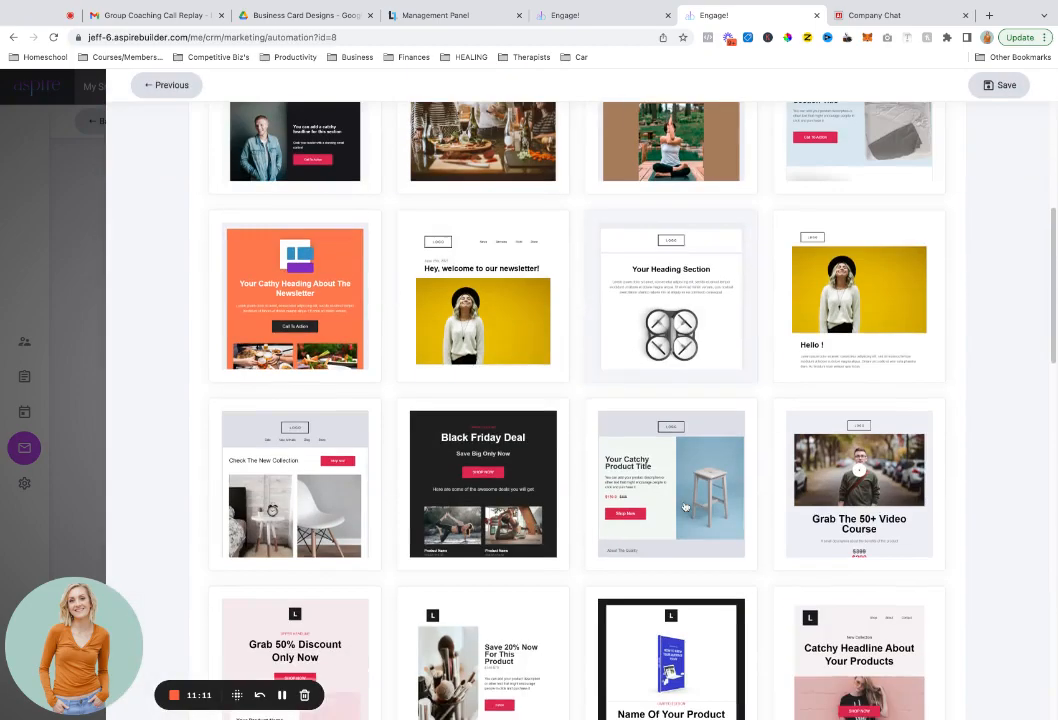
pyautogui.scroll(10, 684, 510)
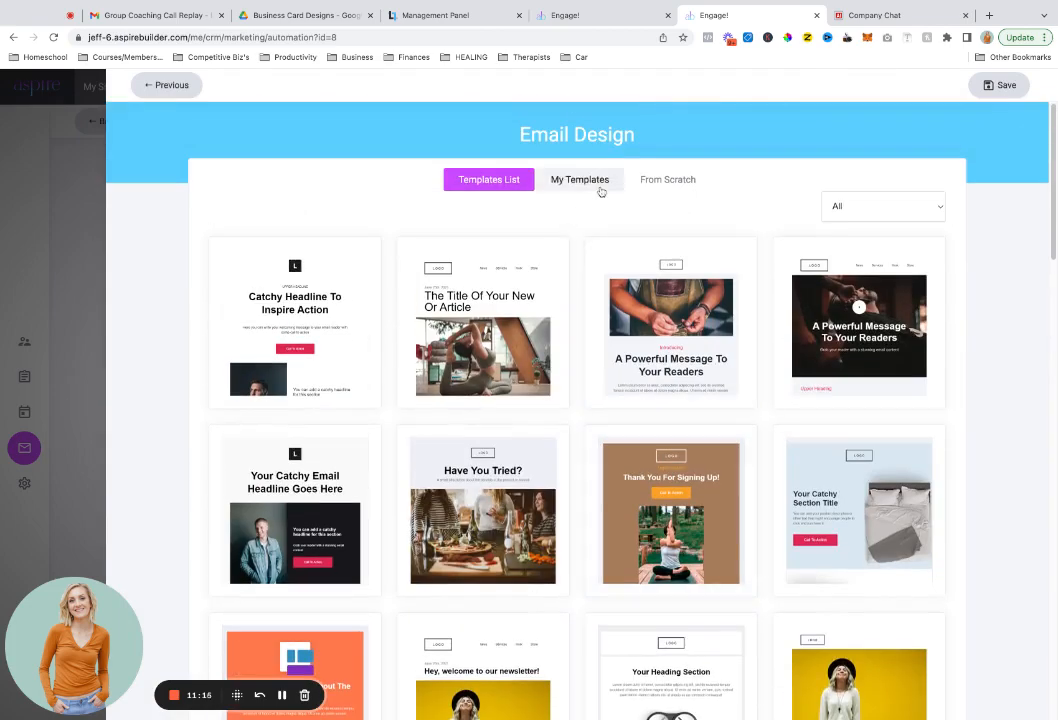
pyautogui.click(601, 186)
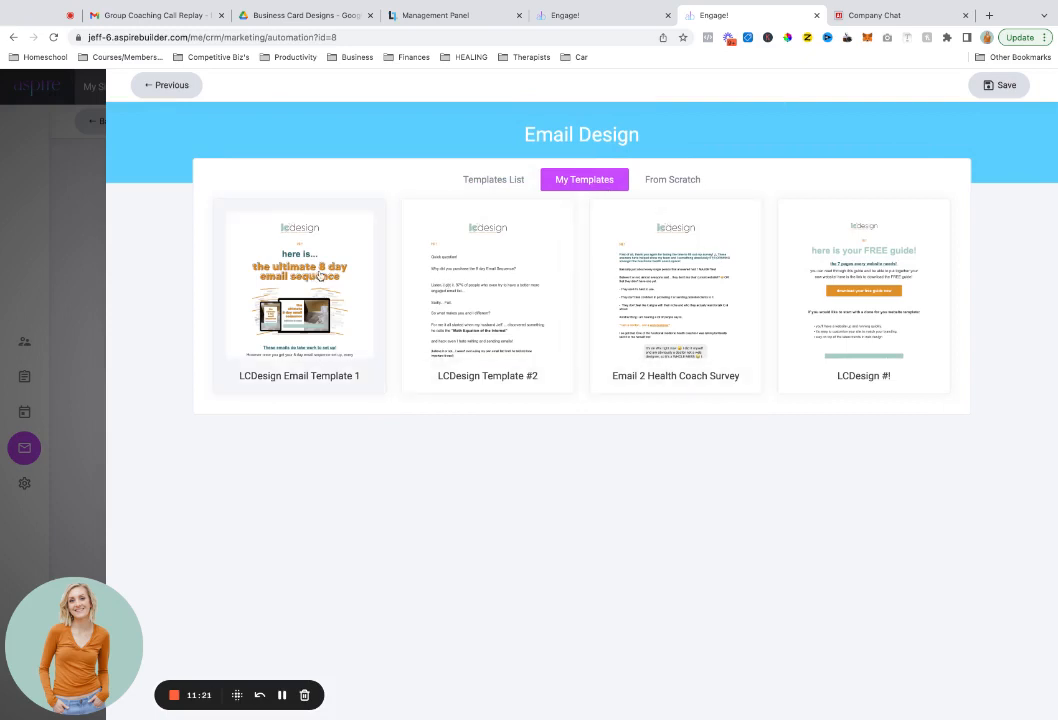
pyautogui.click(841, 302)
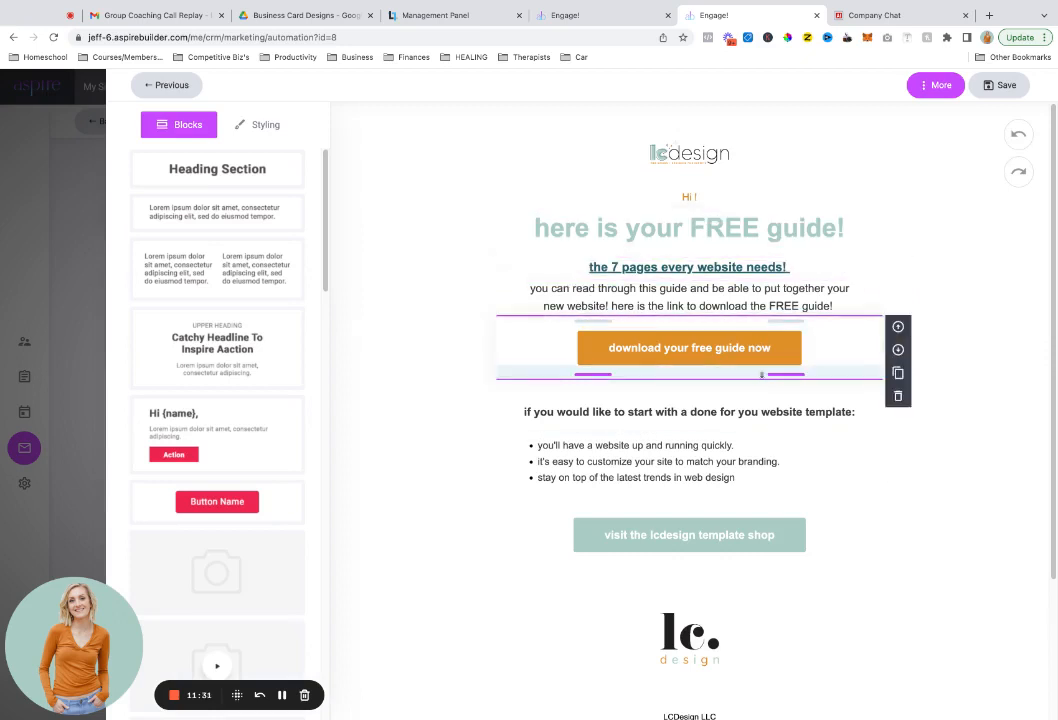
# Look over the email's styling options and its available content blocks
pyautogui.click(755, 391)
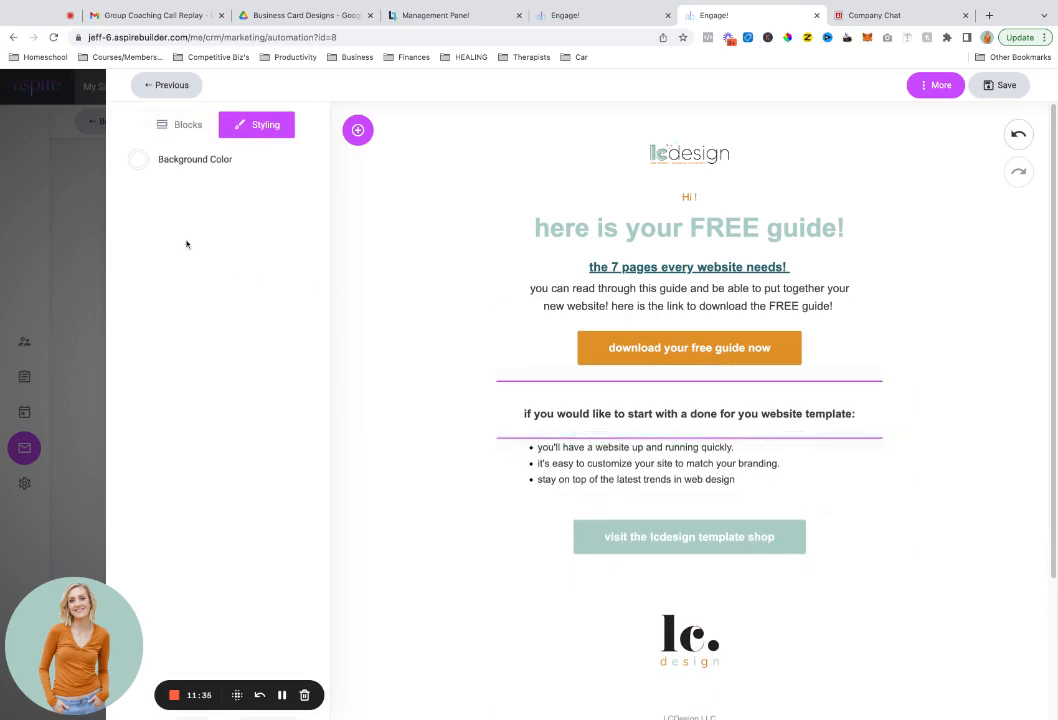
pyautogui.click(362, 137)
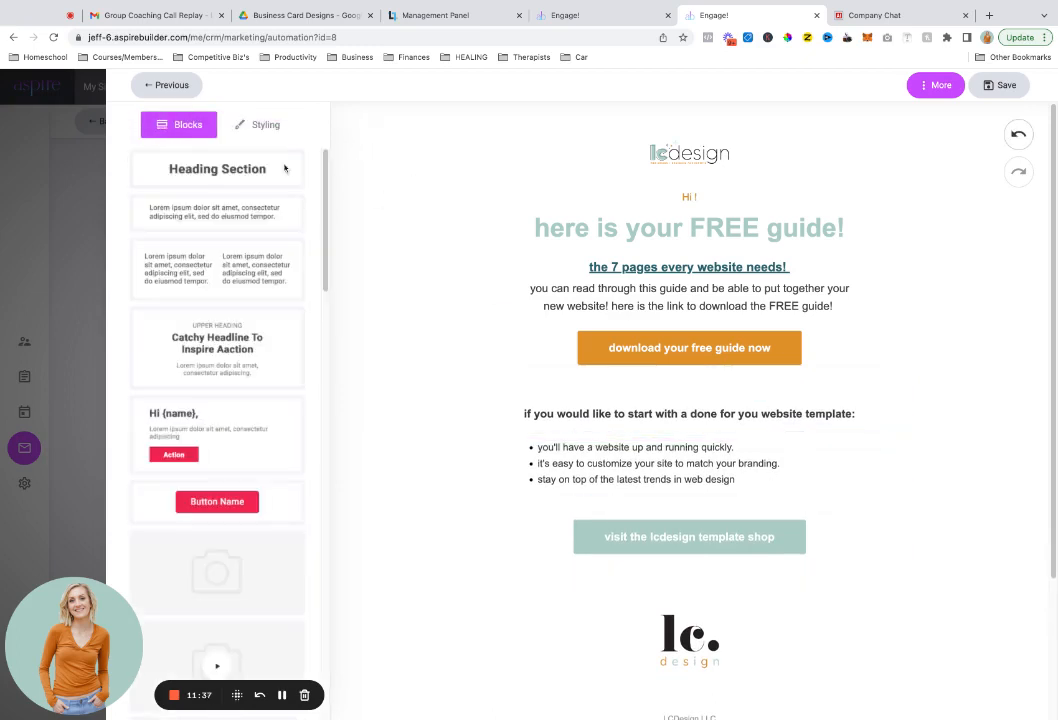
# Look over the email template's content from the logo and guide heading through to the footer
pyautogui.moveTo(241, 179); pyautogui.dragTo(750, 208)
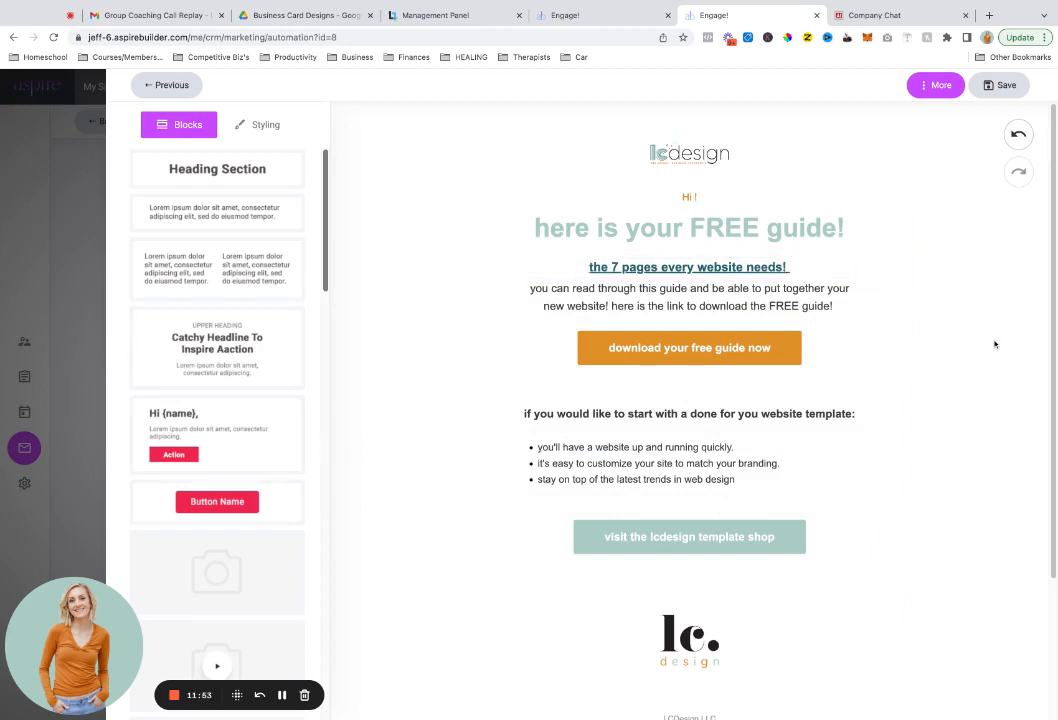
pyautogui.scroll(-1, 998, 344)
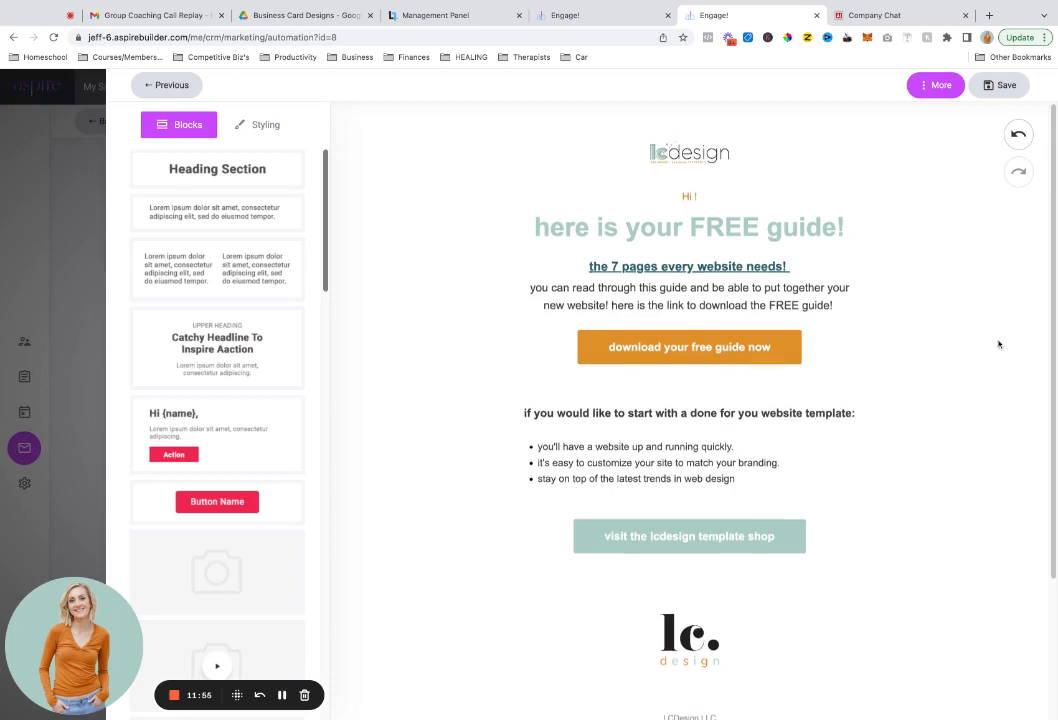
pyautogui.scroll(-1, 689, 400)
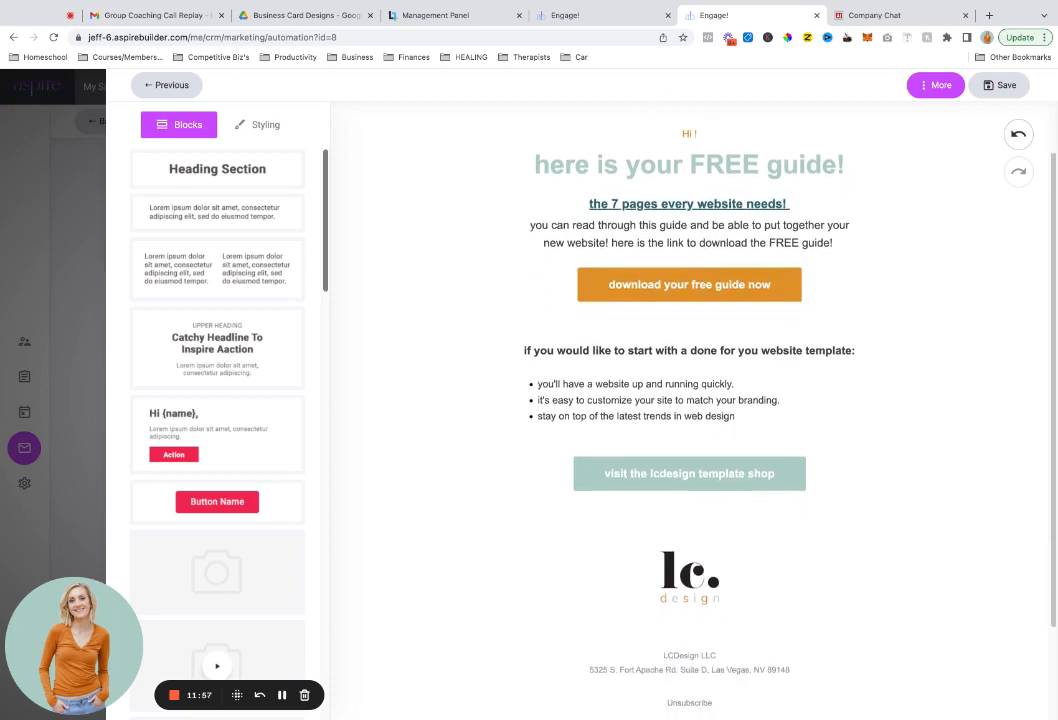
pyautogui.scroll(1, 689, 400)
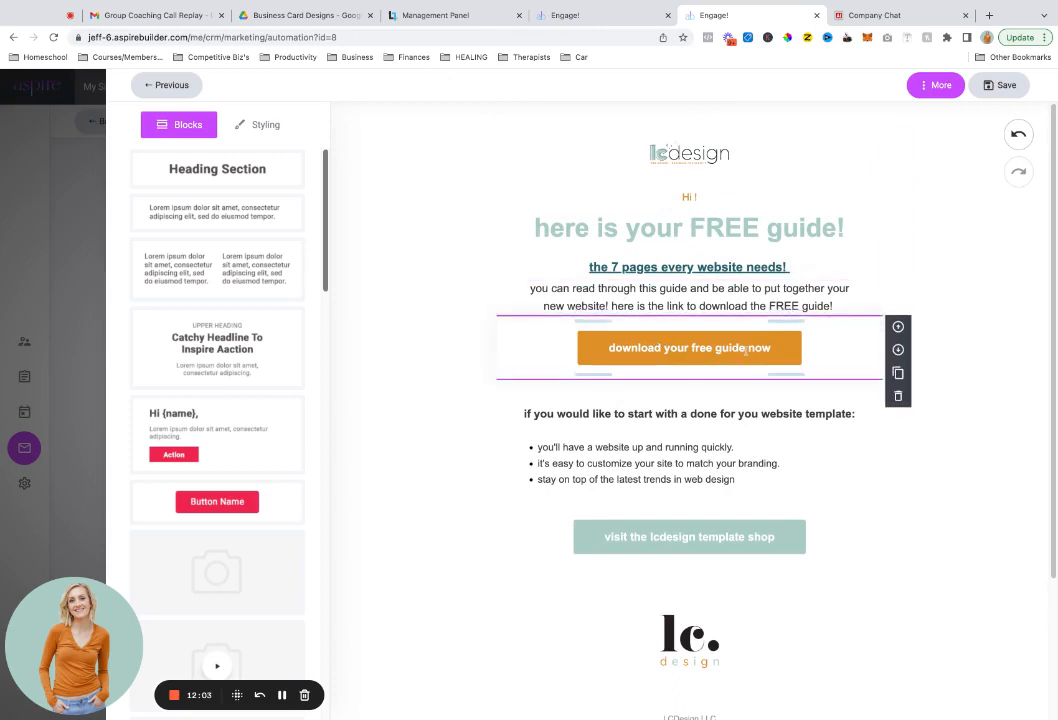
# Examine the link options of the "download your free guide now" button, including choosing a file from the PDFs folder, without changing the link
pyautogui.click(745, 349)
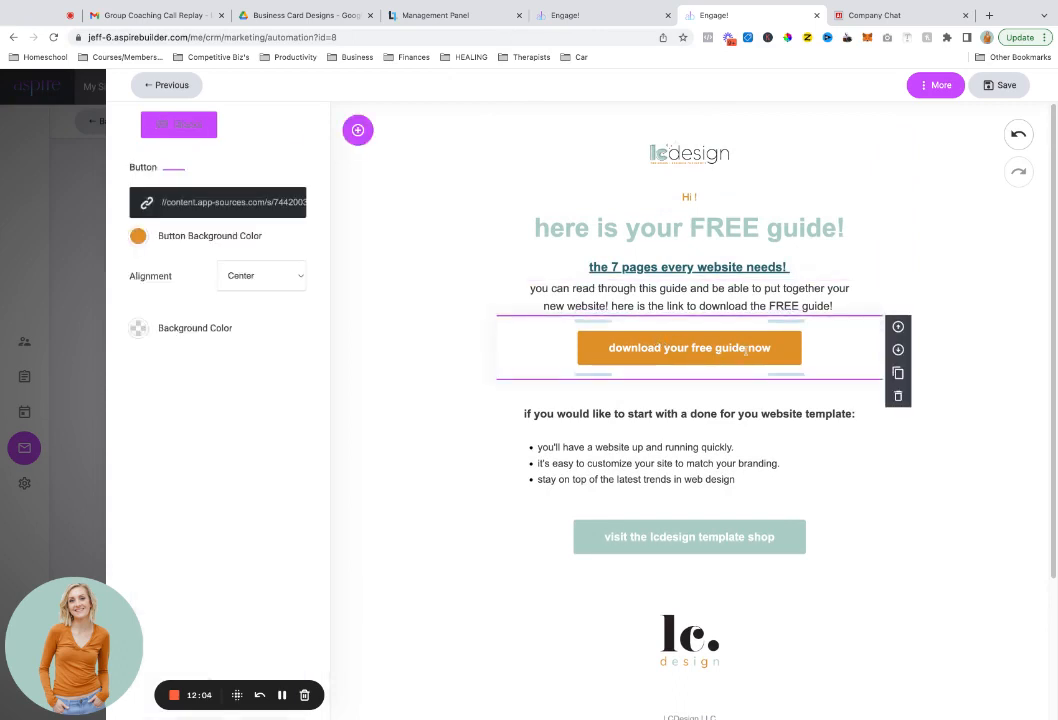
pyautogui.click(155, 206)
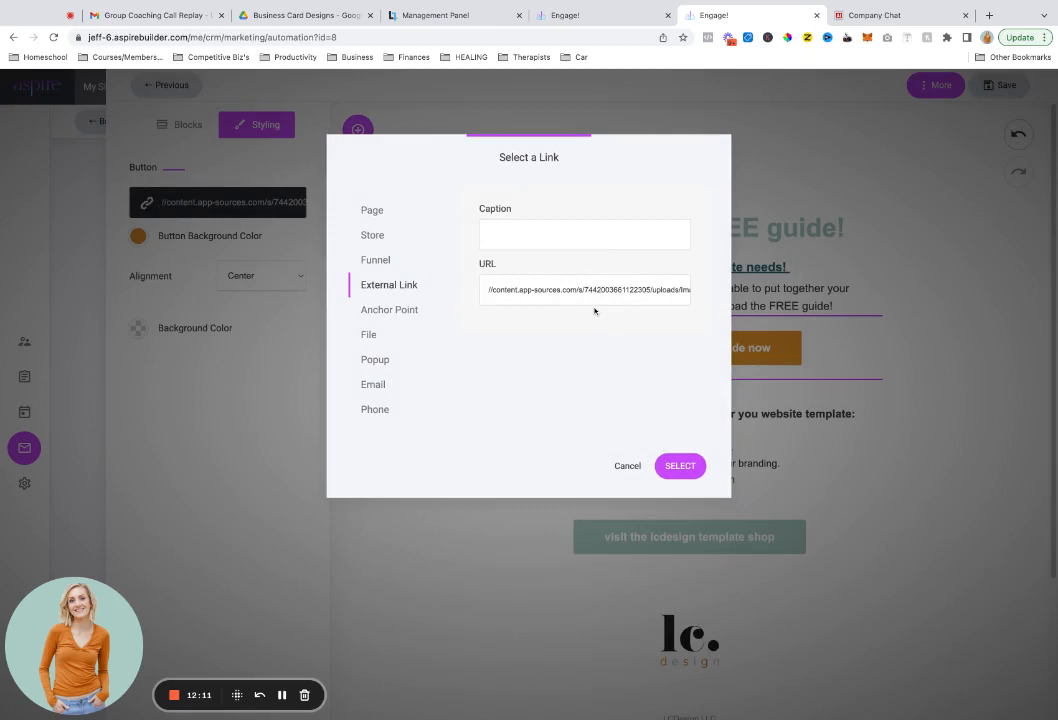
pyautogui.click(368, 336)
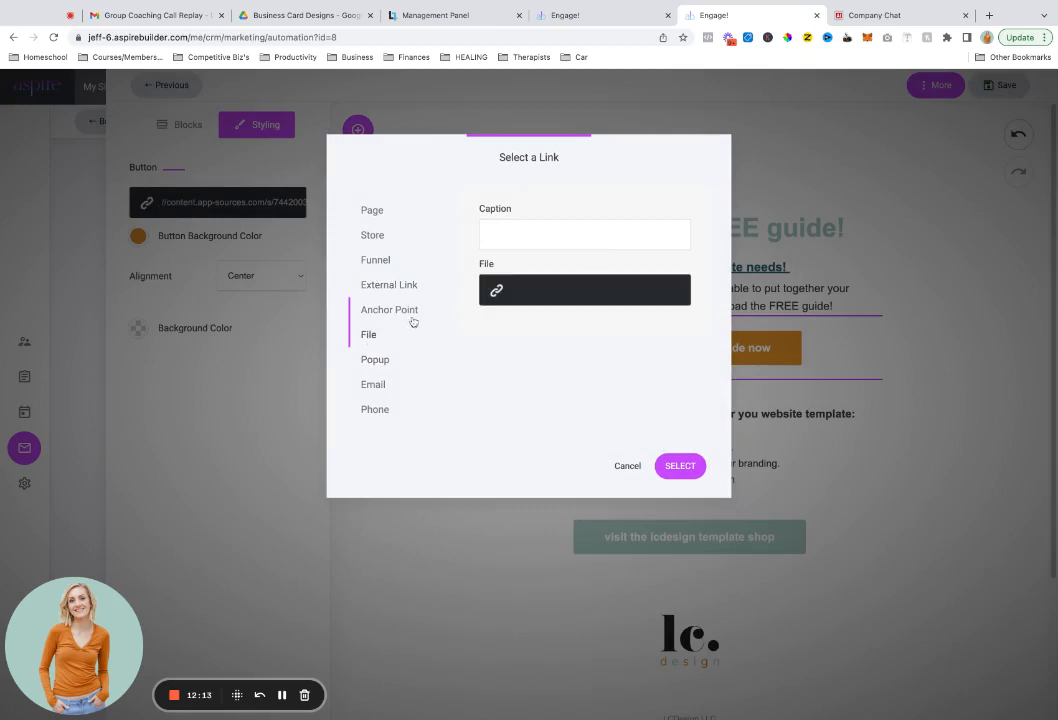
pyautogui.click(497, 292)
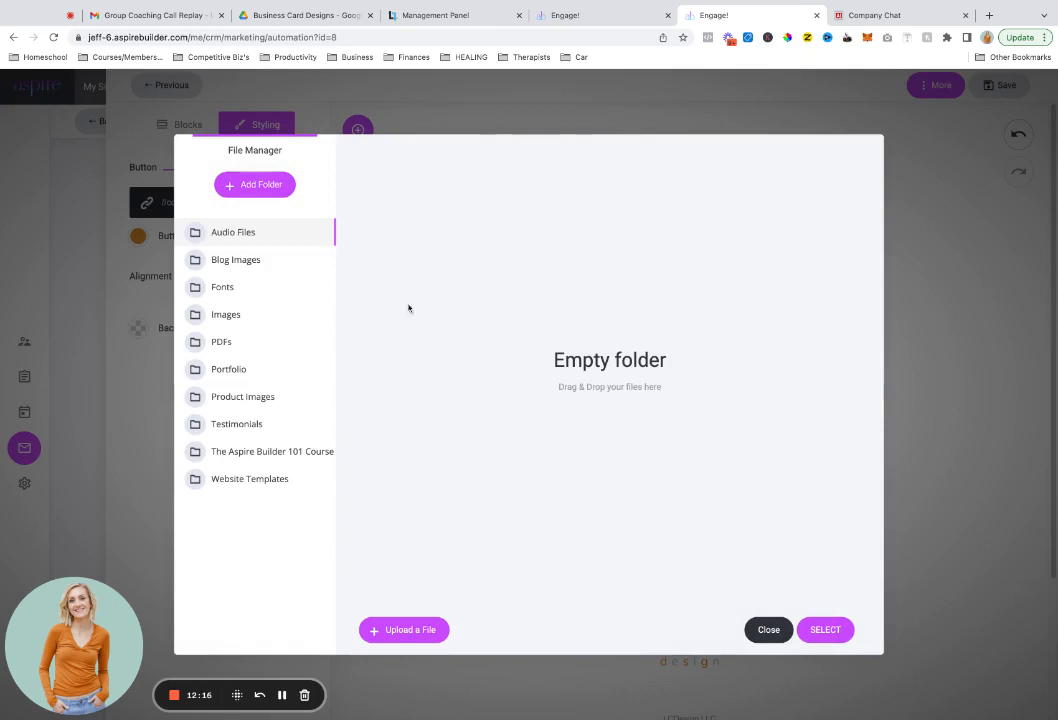
pyautogui.click(242, 345)
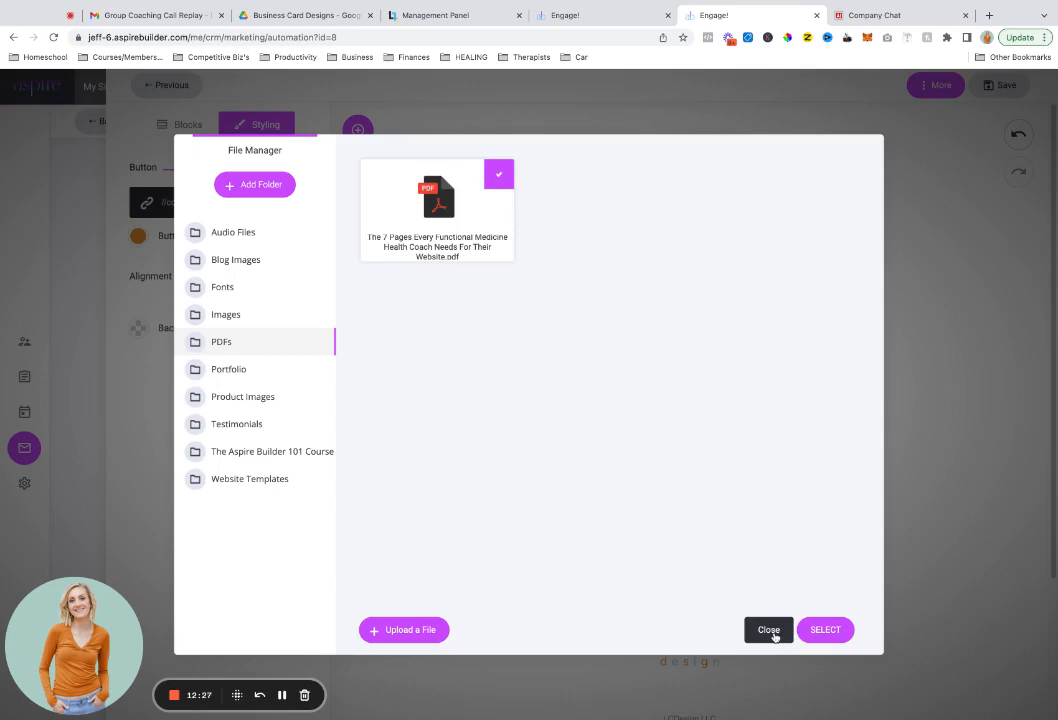
pyautogui.click(770, 631)
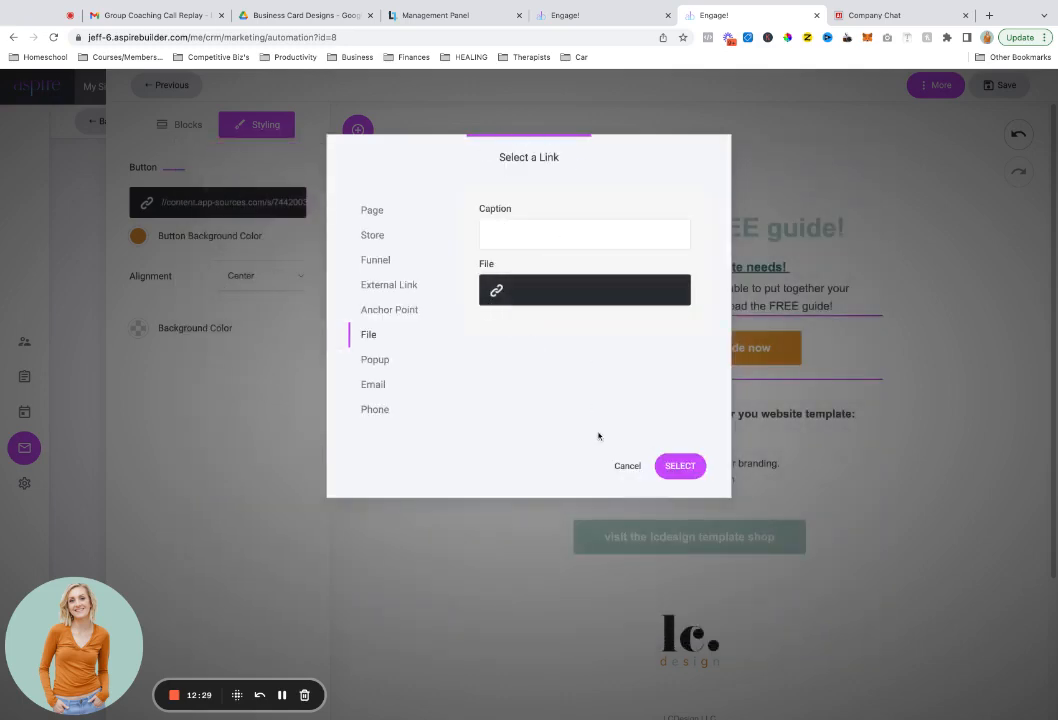
pyautogui.click(627, 465)
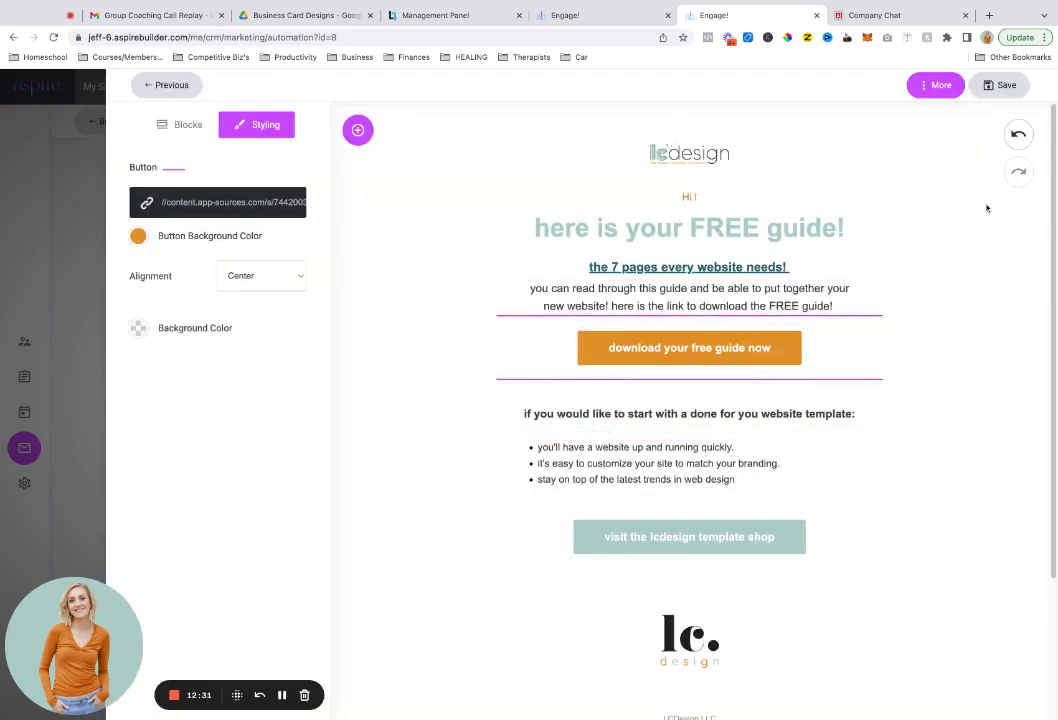
# Save the email design, view the test email option without sending one, and close the Send Email step's settings
pyautogui.scroll(-1, 987, 208)
pyautogui.scroll(1, 987, 230)
pyautogui.click(1004, 86)
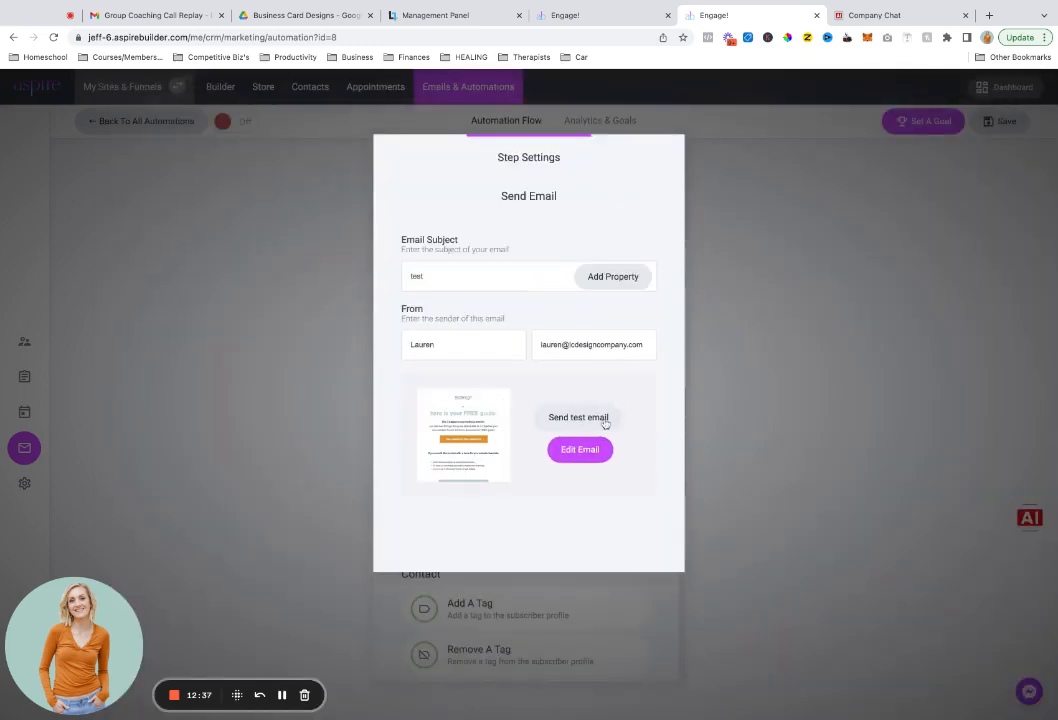
pyautogui.click(604, 424)
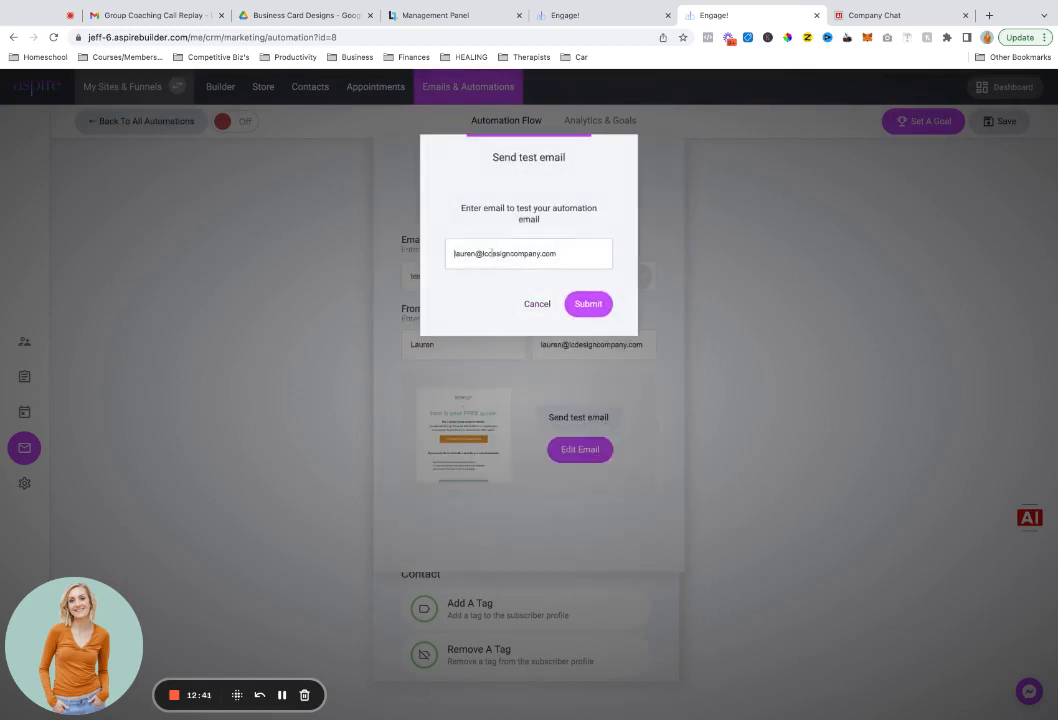
pyautogui.click(536, 304)
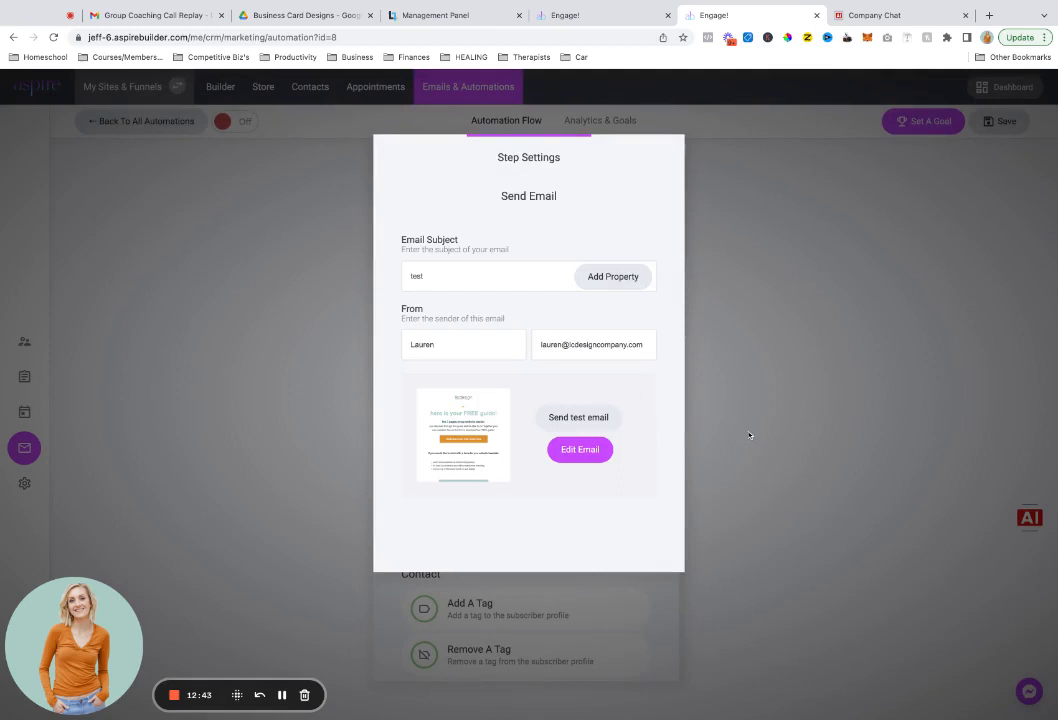
pyautogui.click(746, 436)
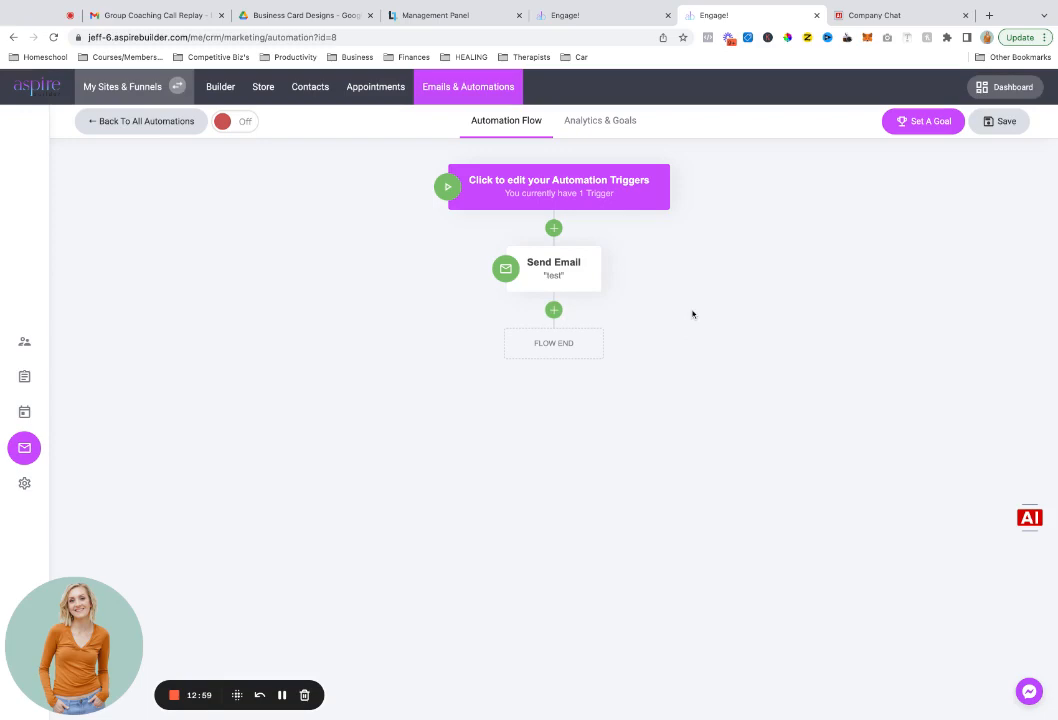
# Add a Delay step after the email that waits a specific amount of time, set to 2 days
pyautogui.click(554, 311)
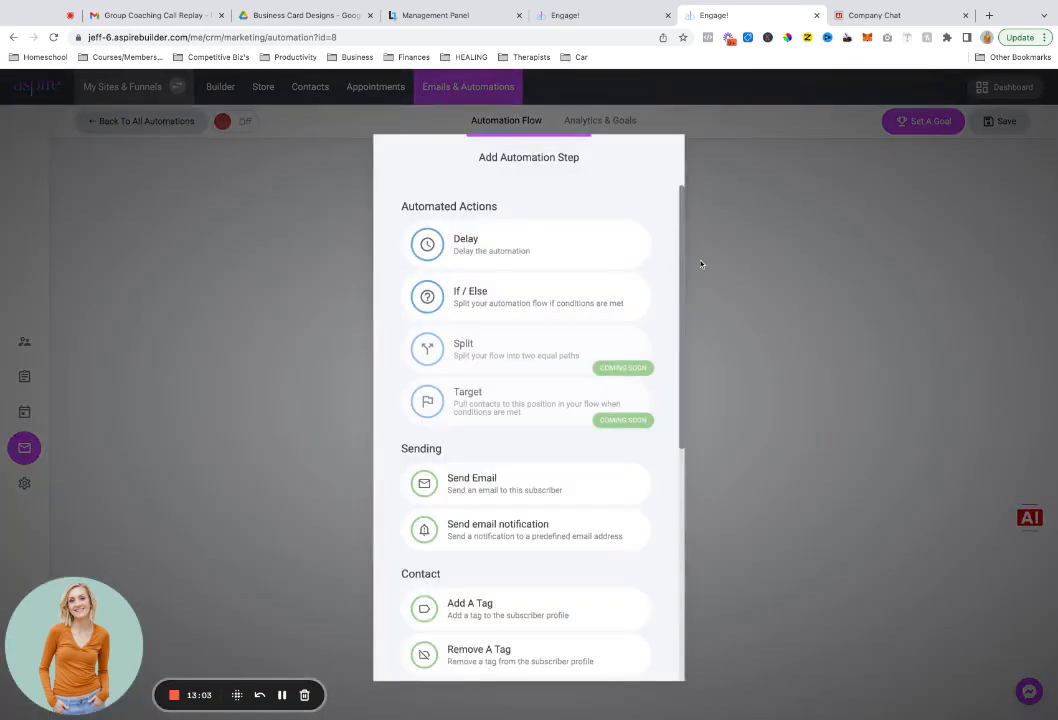
pyautogui.click(612, 244)
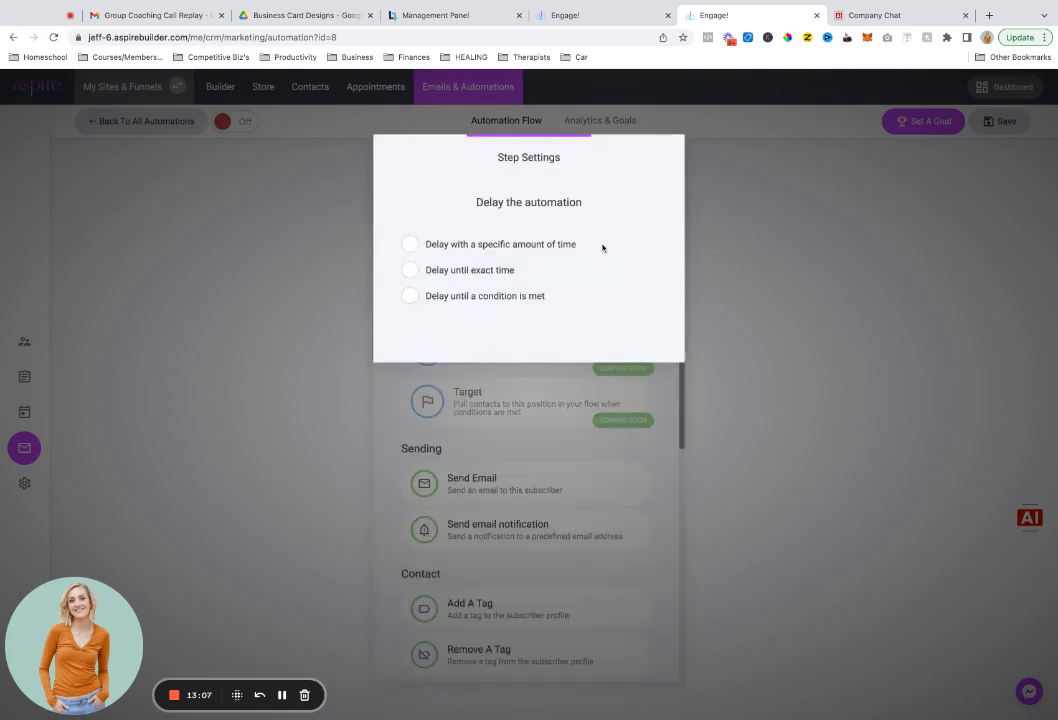
pyautogui.click(571, 246)
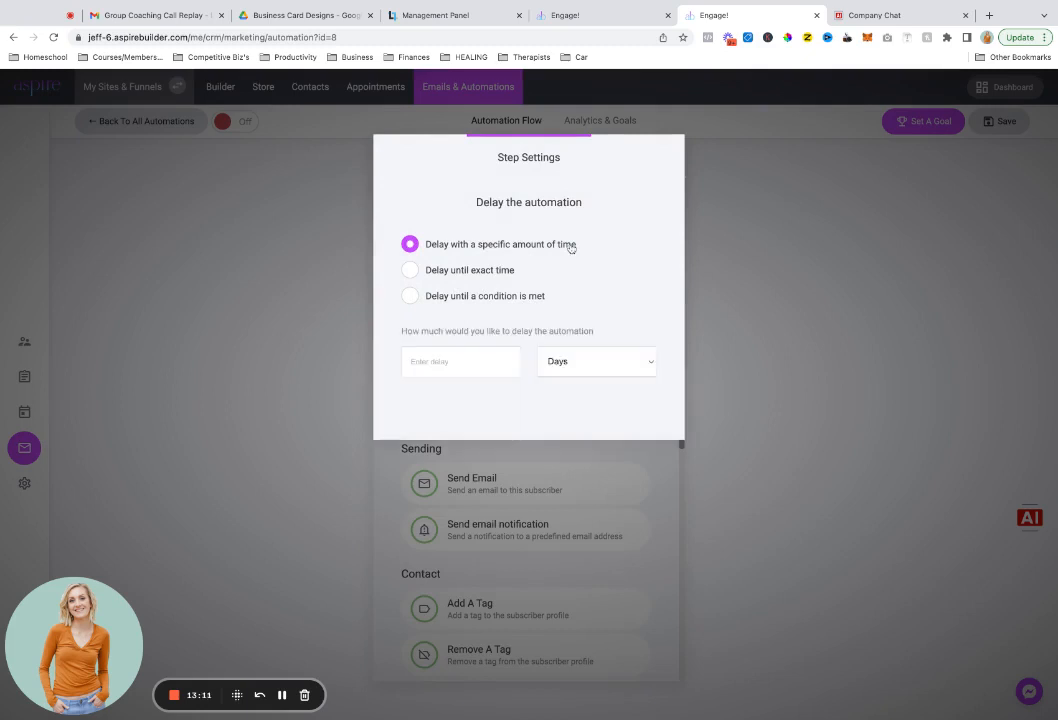
pyautogui.click(480, 361)
pyautogui.click(485, 358)
pyautogui.write('1')
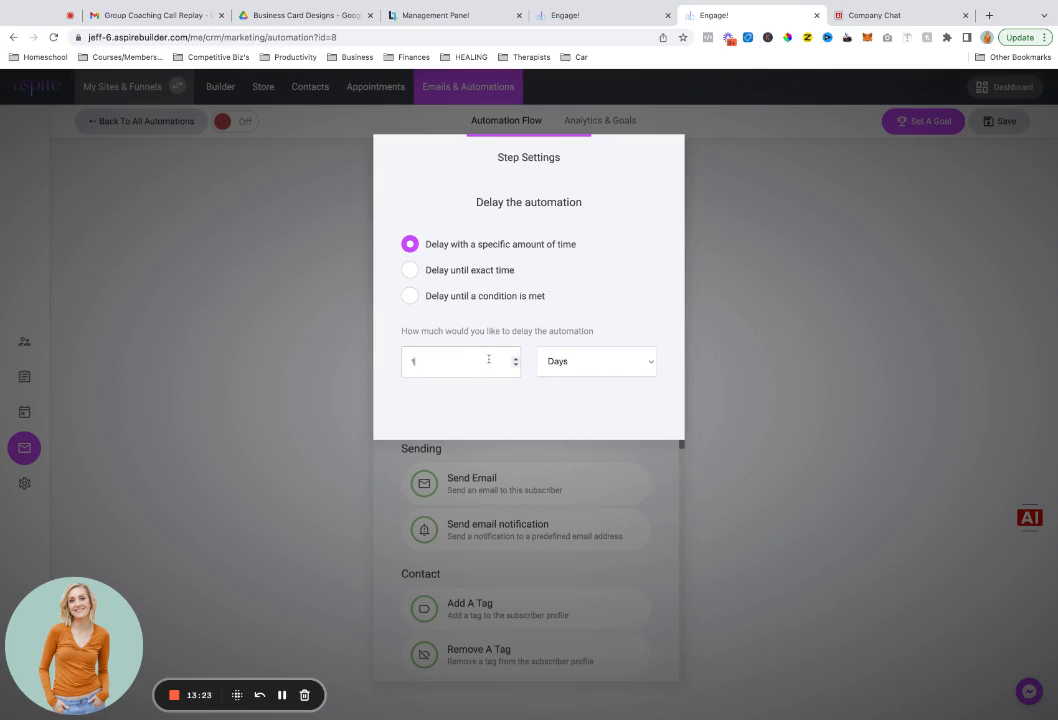
pyautogui.press('BackSpace')
pyautogui.write('2')
pyautogui.press('BackSpace')
pyautogui.write('7')
pyautogui.click(729, 303)
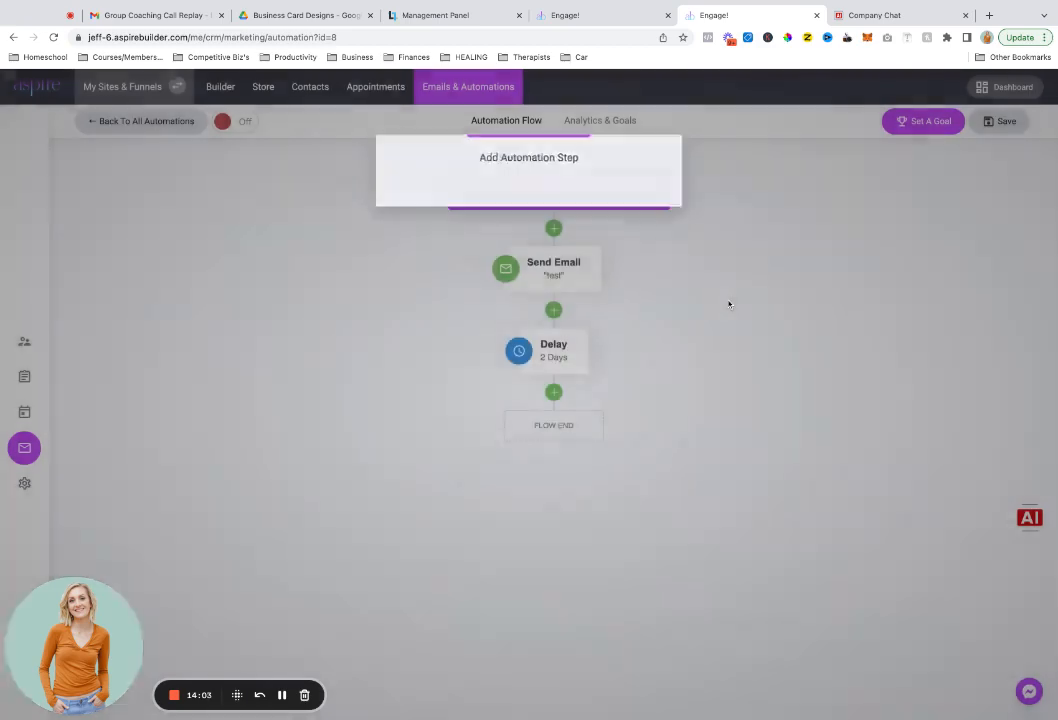
# Add a second Send Email step with the subject test after the delay and start building its email
pyautogui.moveTo(560, 265)
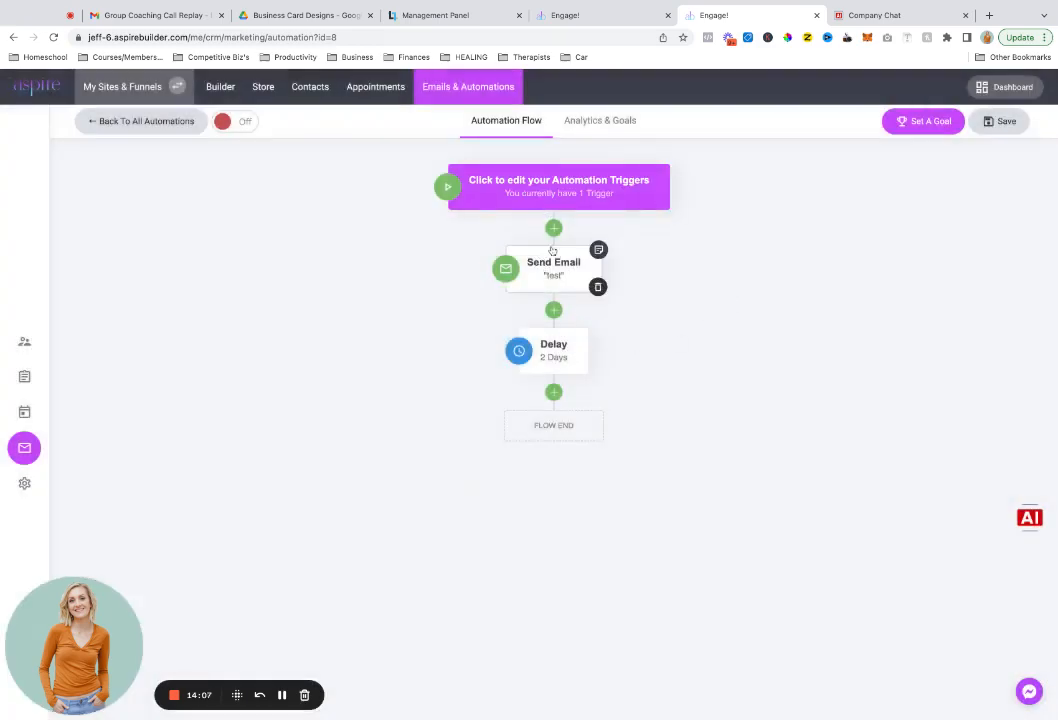
pyautogui.moveTo(563, 356)
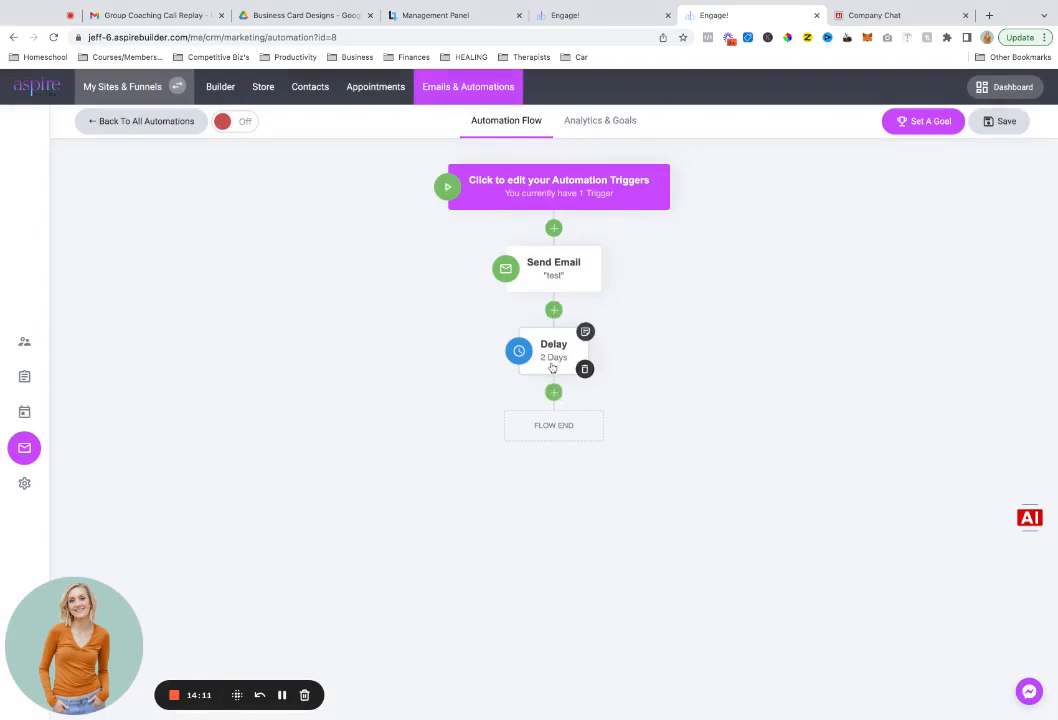
pyautogui.click(553, 392)
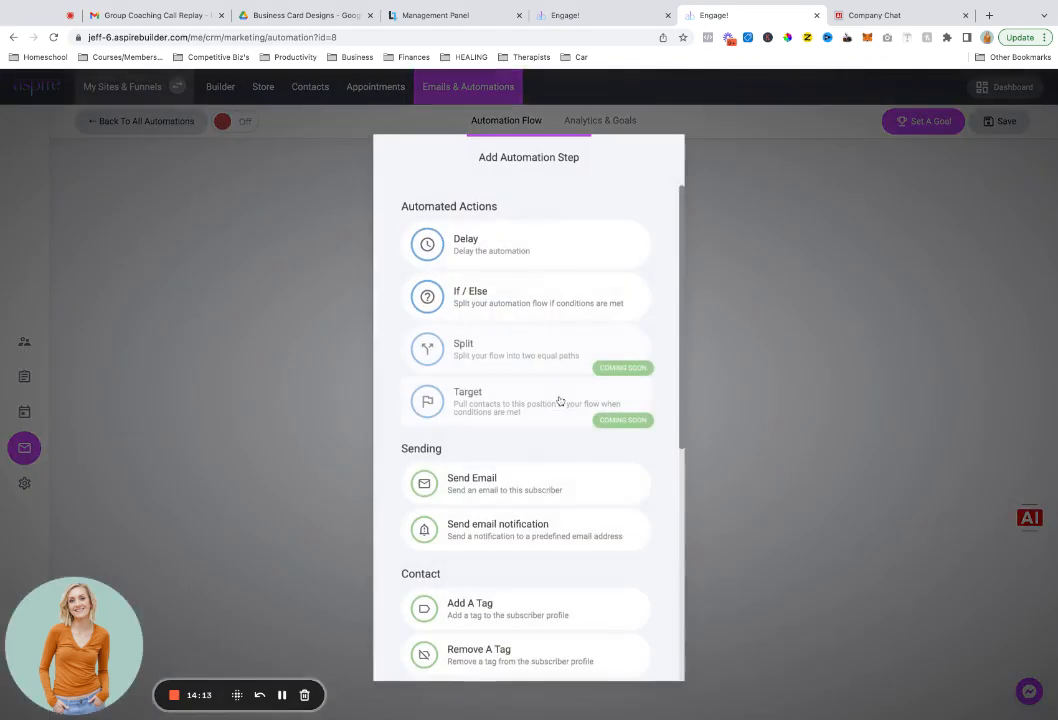
pyautogui.click(554, 486)
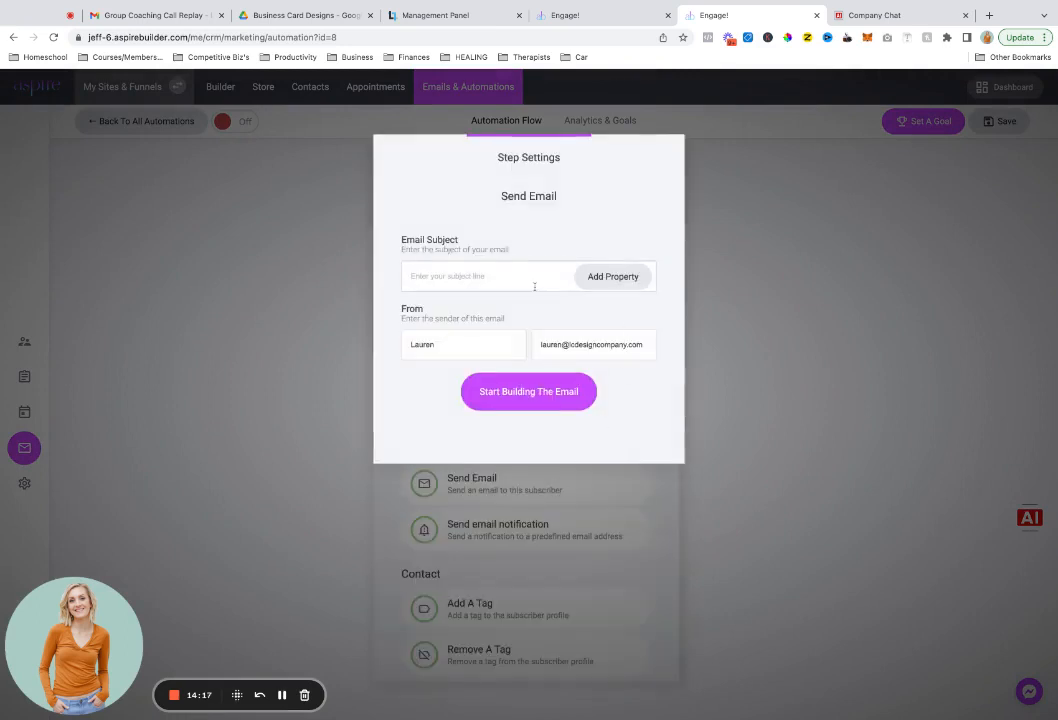
pyautogui.write('test')
pyautogui.click(574, 398)
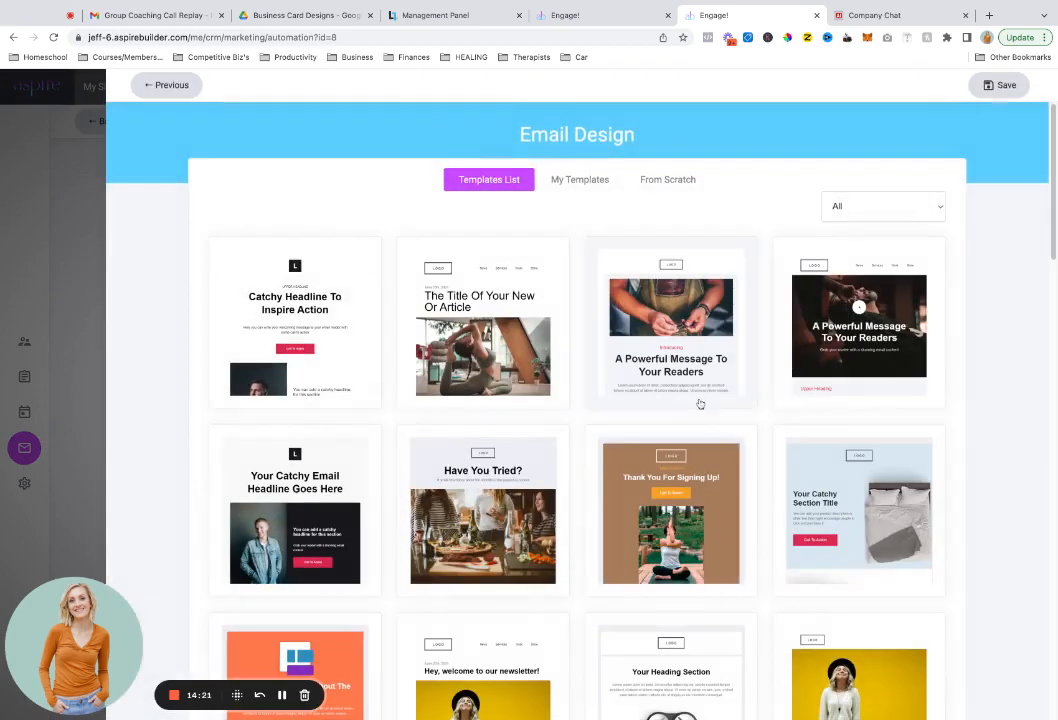
# Choose the saved template Email 2 Health Coach Survey for the second email, save it and close the step's settings
pyautogui.click(558, 180)
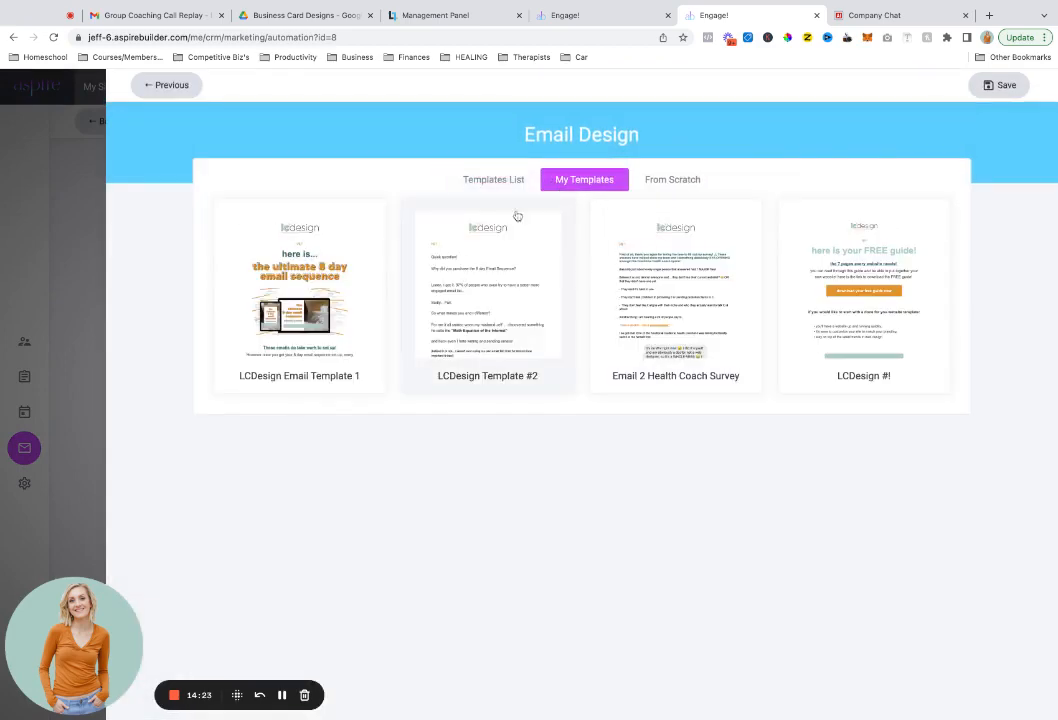
pyautogui.click(505, 180)
pyautogui.click(579, 179)
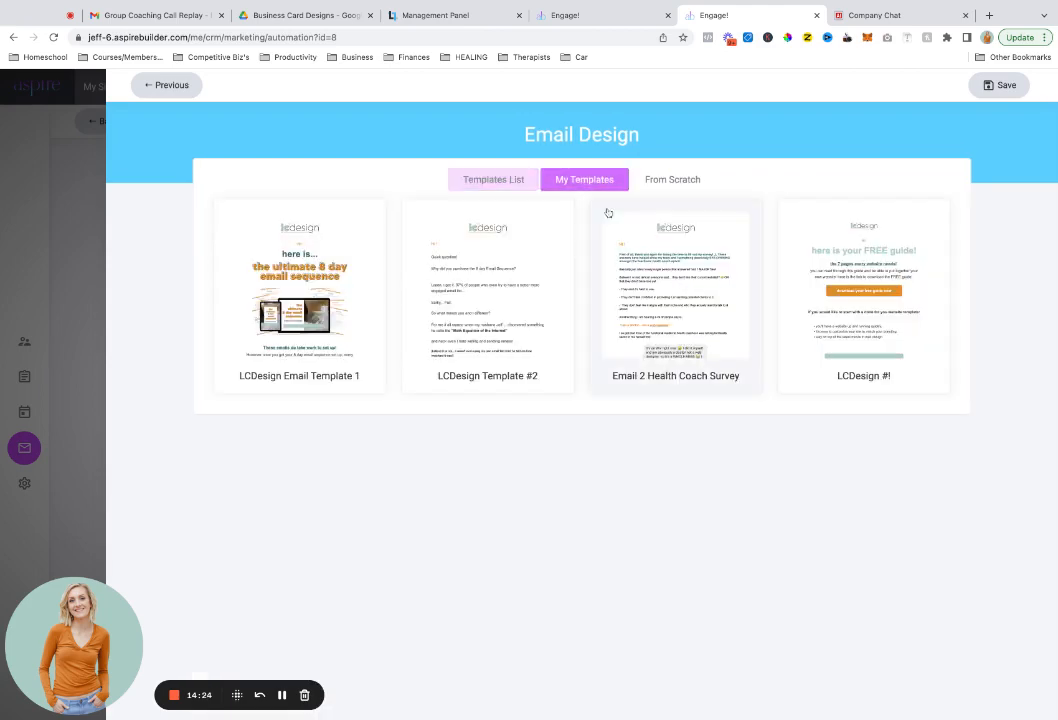
pyautogui.click(645, 302)
pyautogui.click(993, 87)
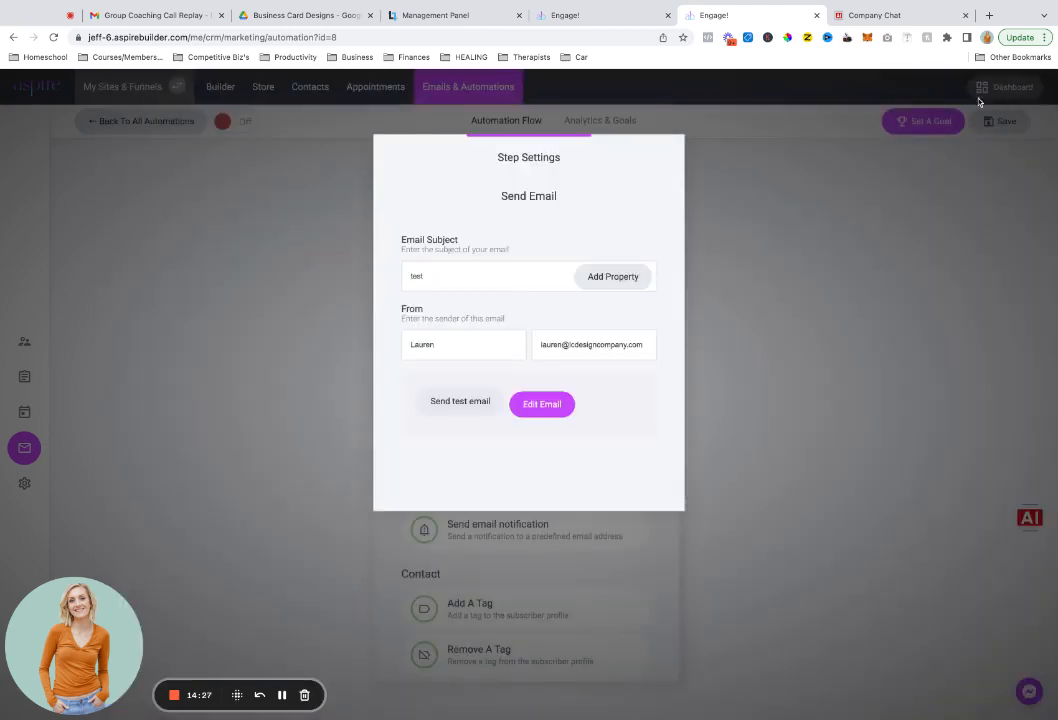
pyautogui.click(725, 388)
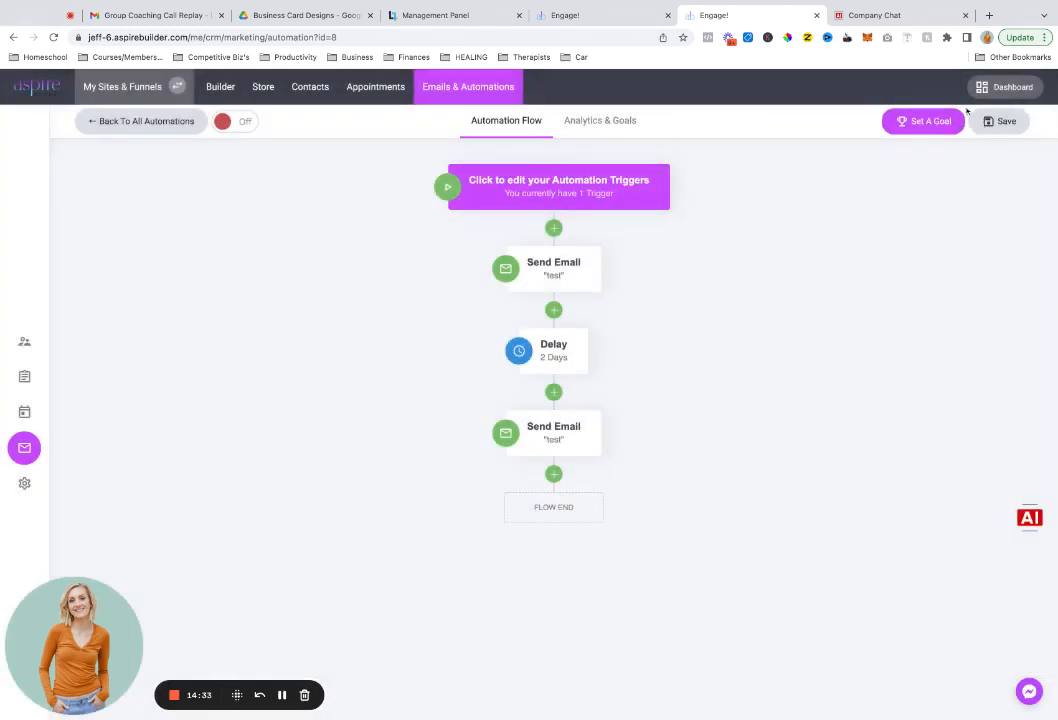
# Save the automation and return to the list of all automations
pyautogui.click(1003, 121)
pyautogui.click(139, 121)
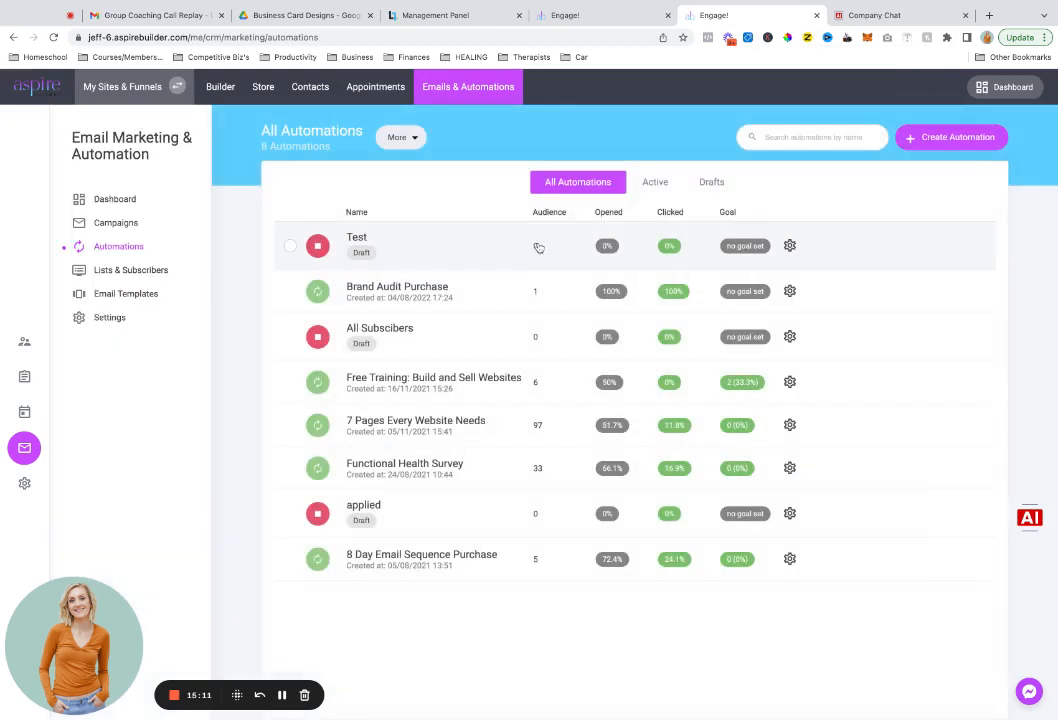
# Open the 7 Pages Every Website Needs automation, review its flow and analytics, and switch to the other automations browser page
pyautogui.click(444, 429)
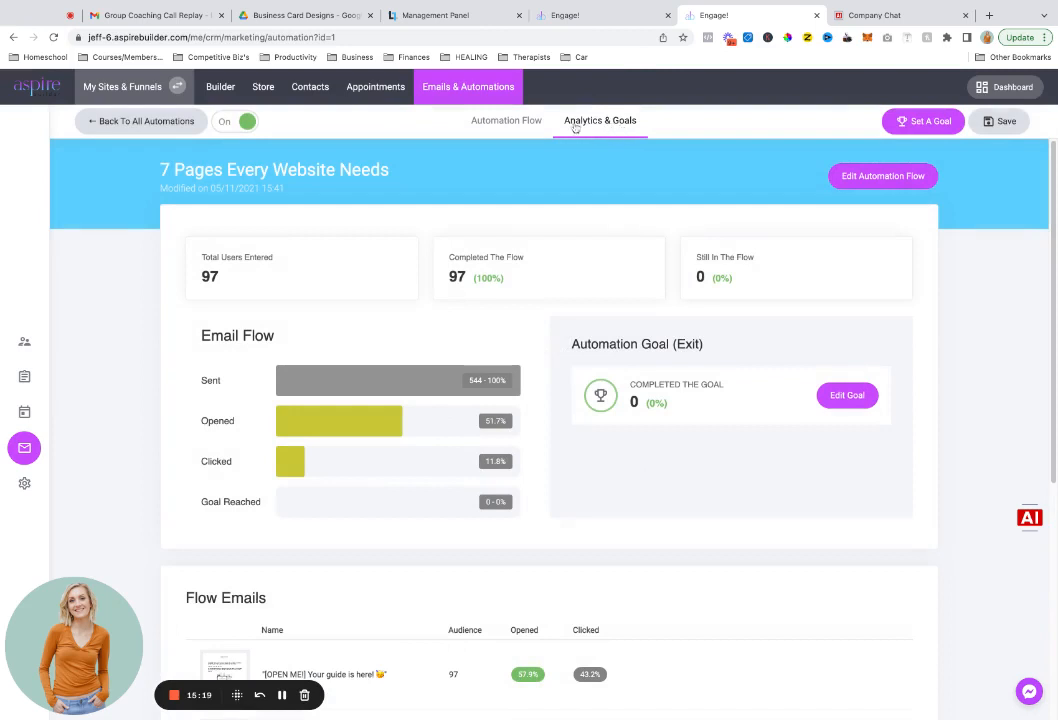
pyautogui.click(526, 124)
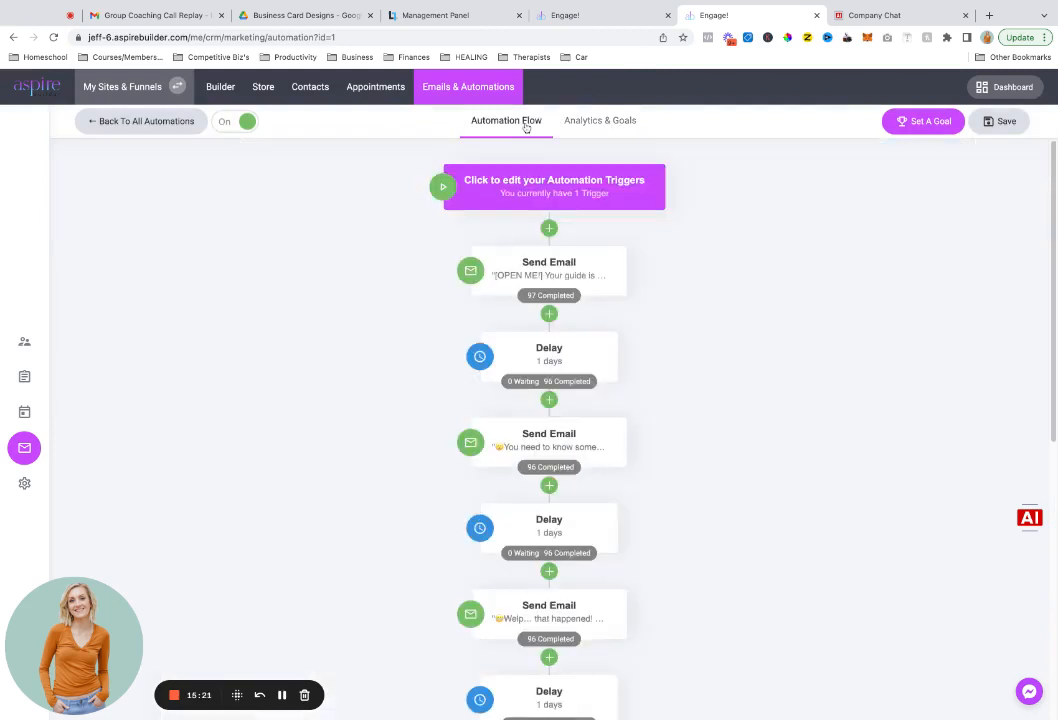
pyautogui.click(600, 121)
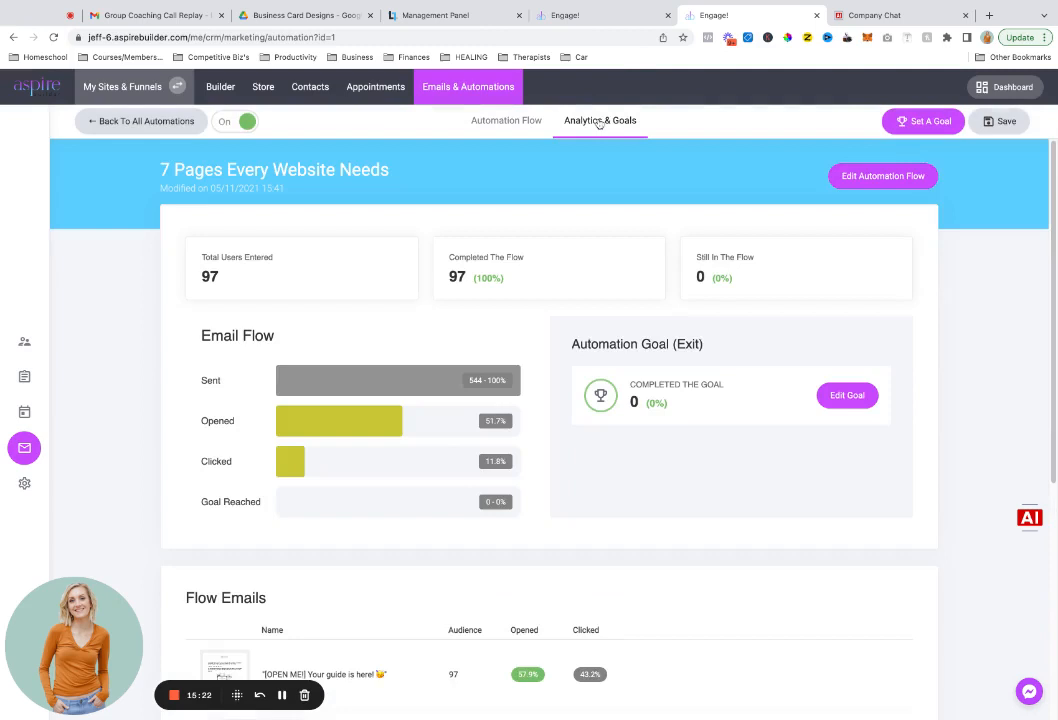
pyautogui.click(518, 130)
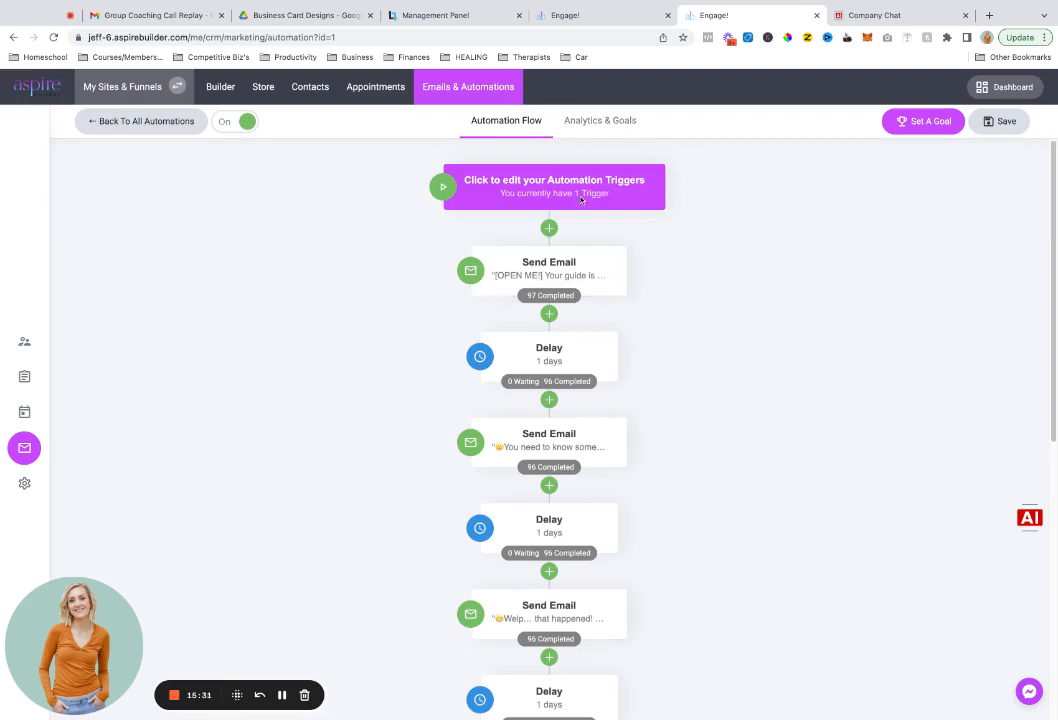
pyautogui.click(576, 15)
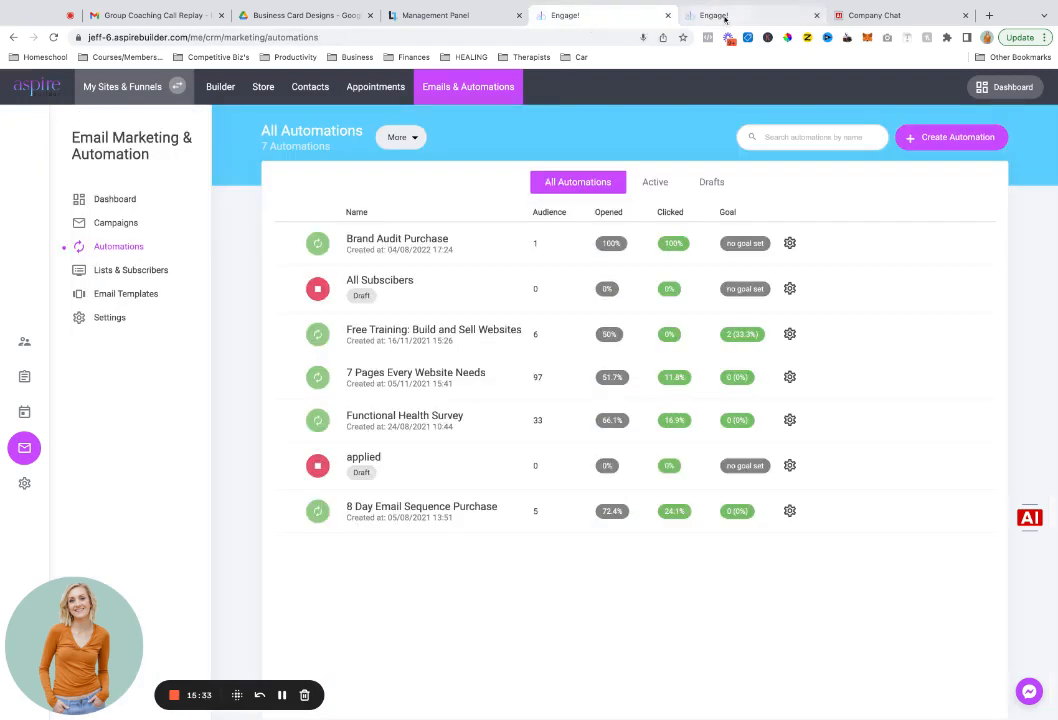
# Review the whole 7 Pages Every Website Needs automation flow, from its trigger through each email and one-day delay to the flow end
pyautogui.click(722, 15)
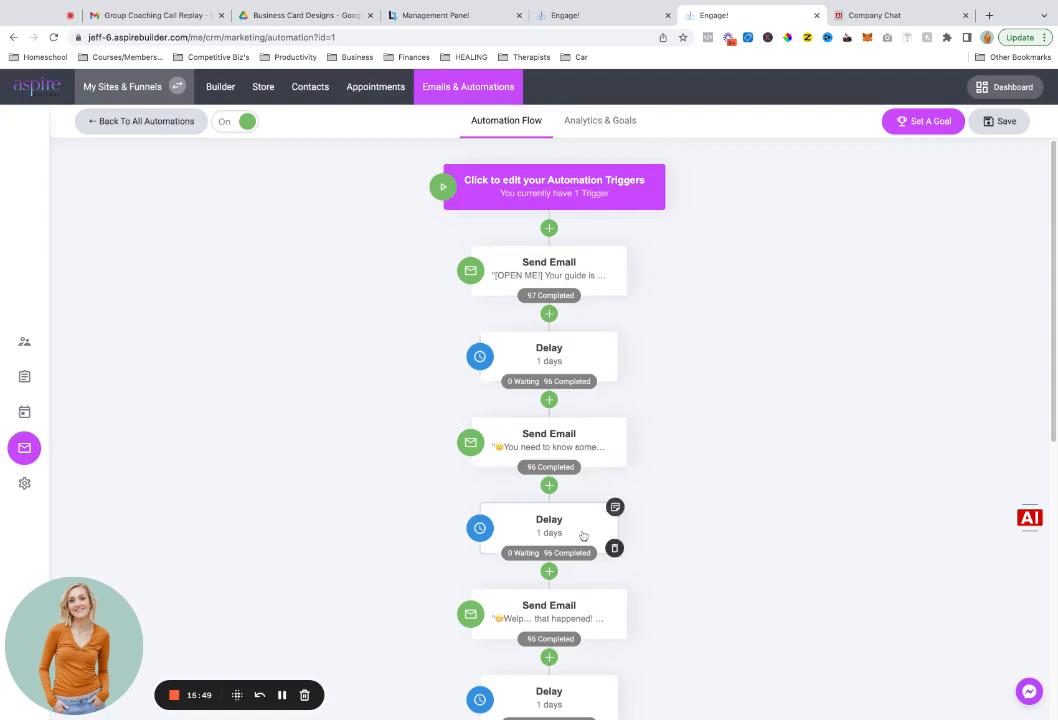
pyautogui.scroll(-1, 594, 628)
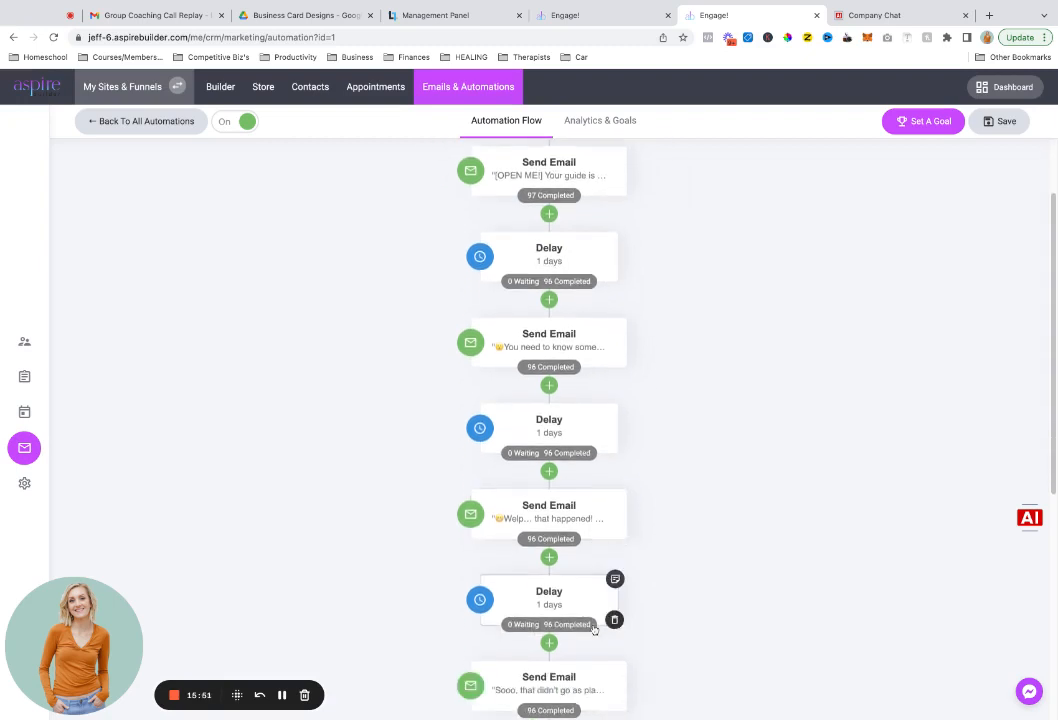
pyautogui.scroll(-2, 570, 605)
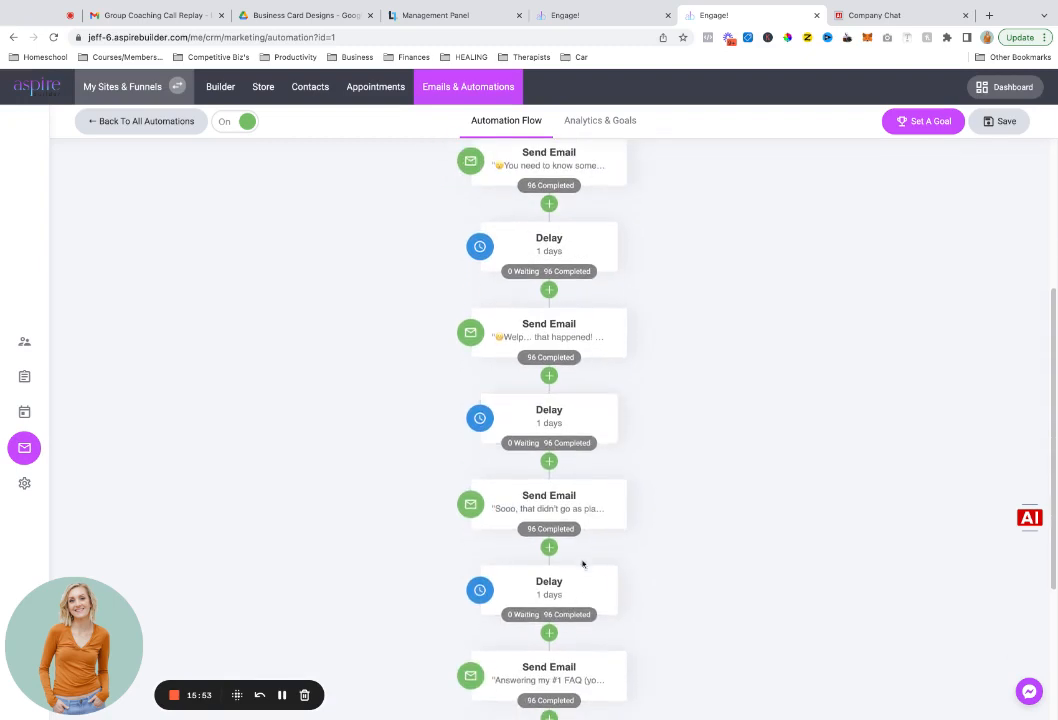
pyautogui.scroll(-1, 640, 520)
pyautogui.scroll(1, 668, 527)
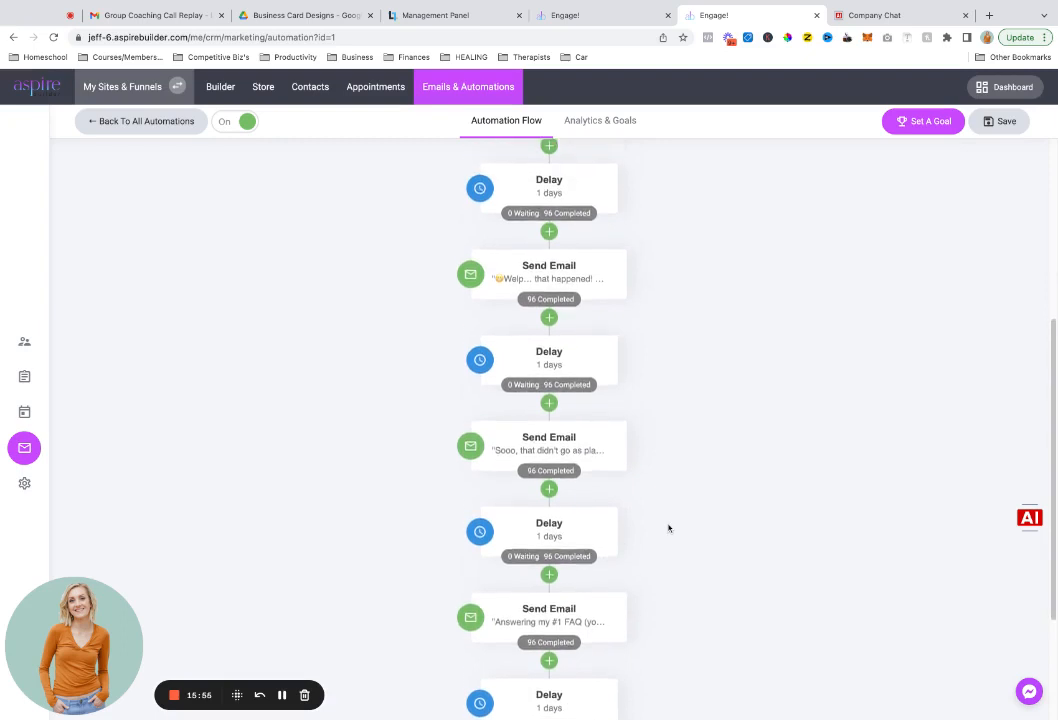
pyautogui.scroll(-2, 670, 528)
pyautogui.scroll(-1, 670, 528)
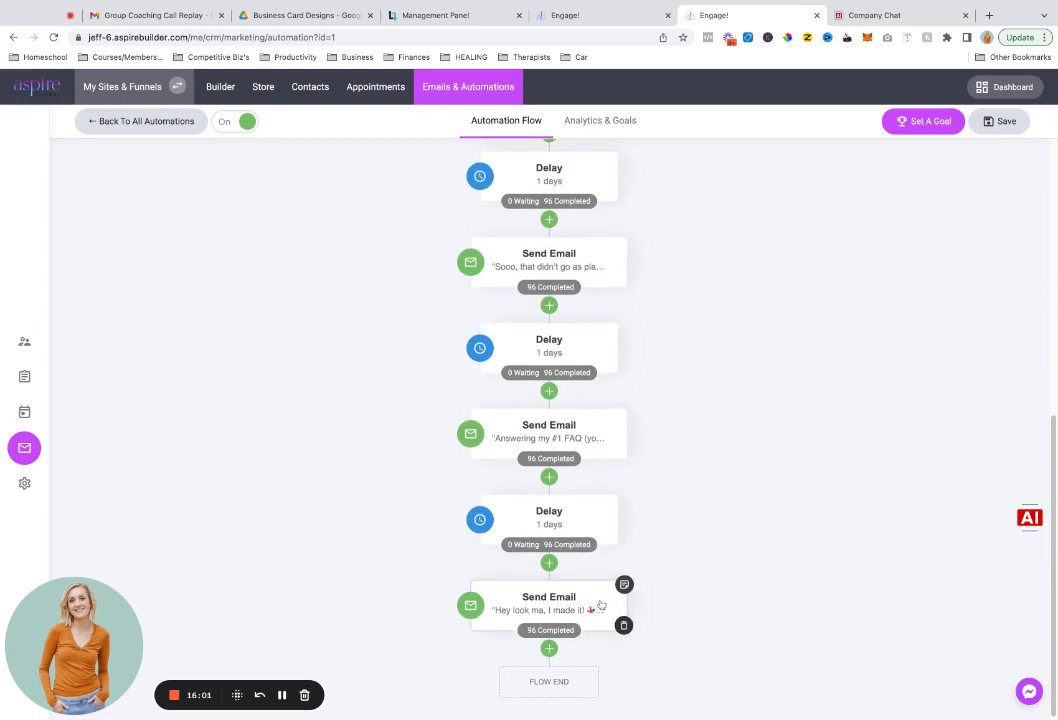
pyautogui.scroll(5, 640, 516)
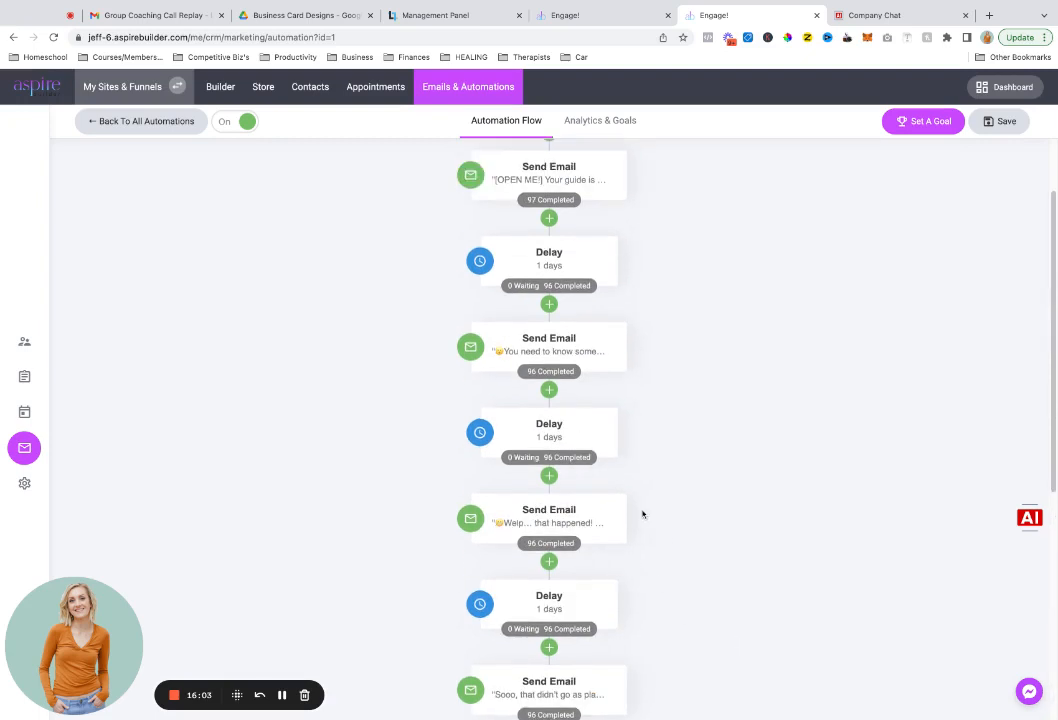
pyautogui.moveTo(528, 177)
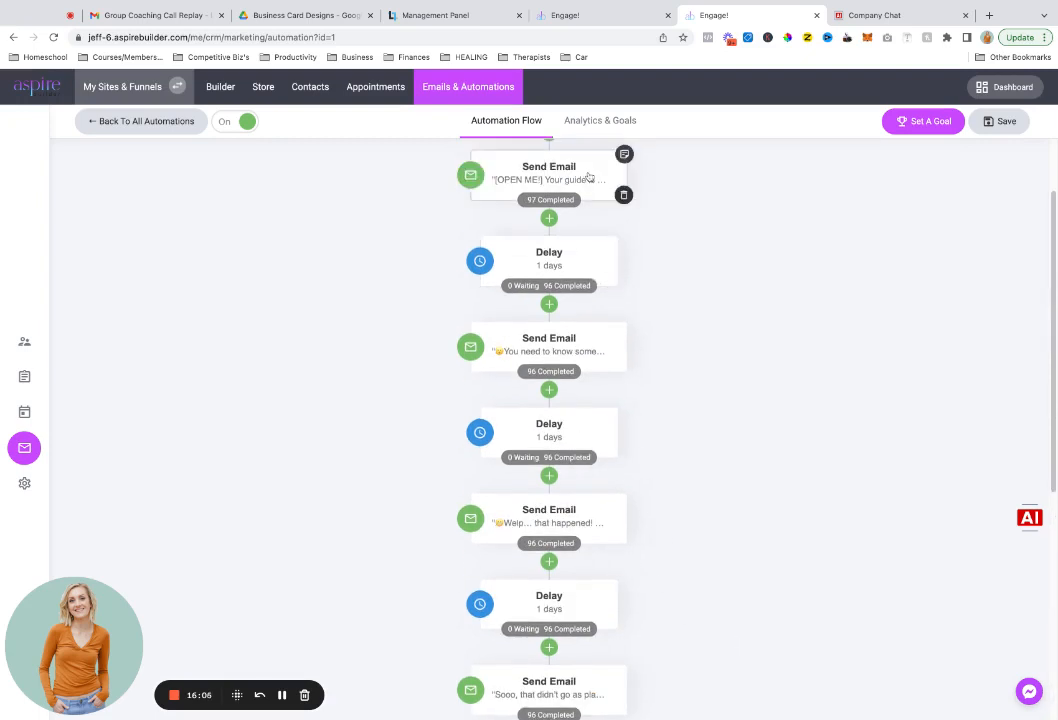
pyautogui.scroll(-4, 577, 516)
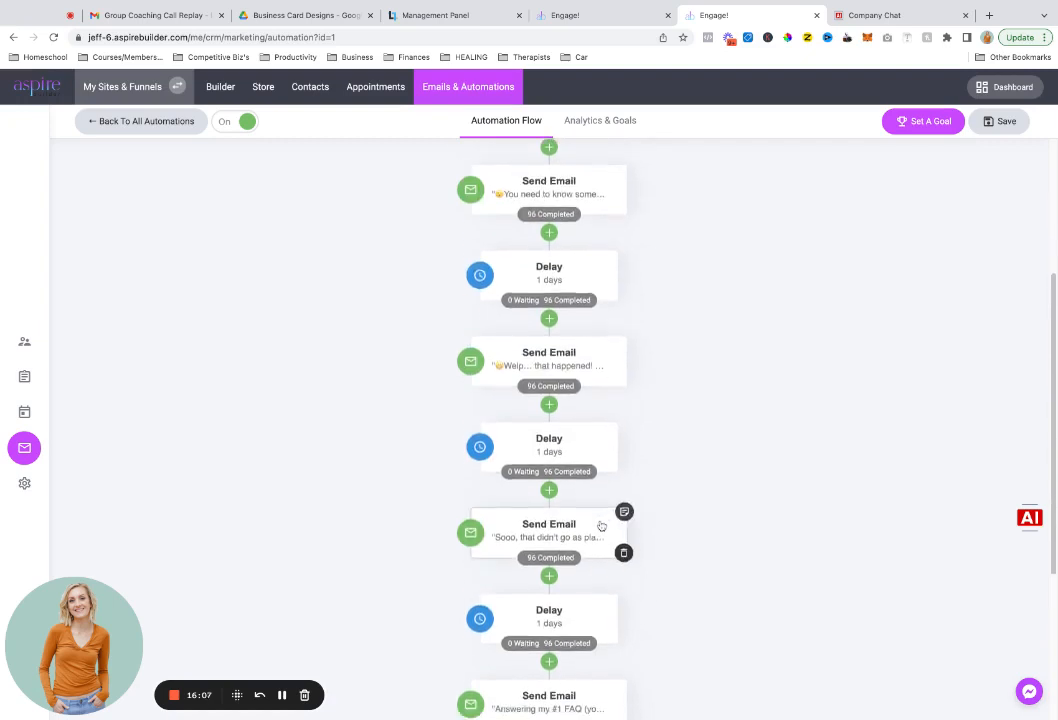
pyautogui.scroll(-1, 577, 516)
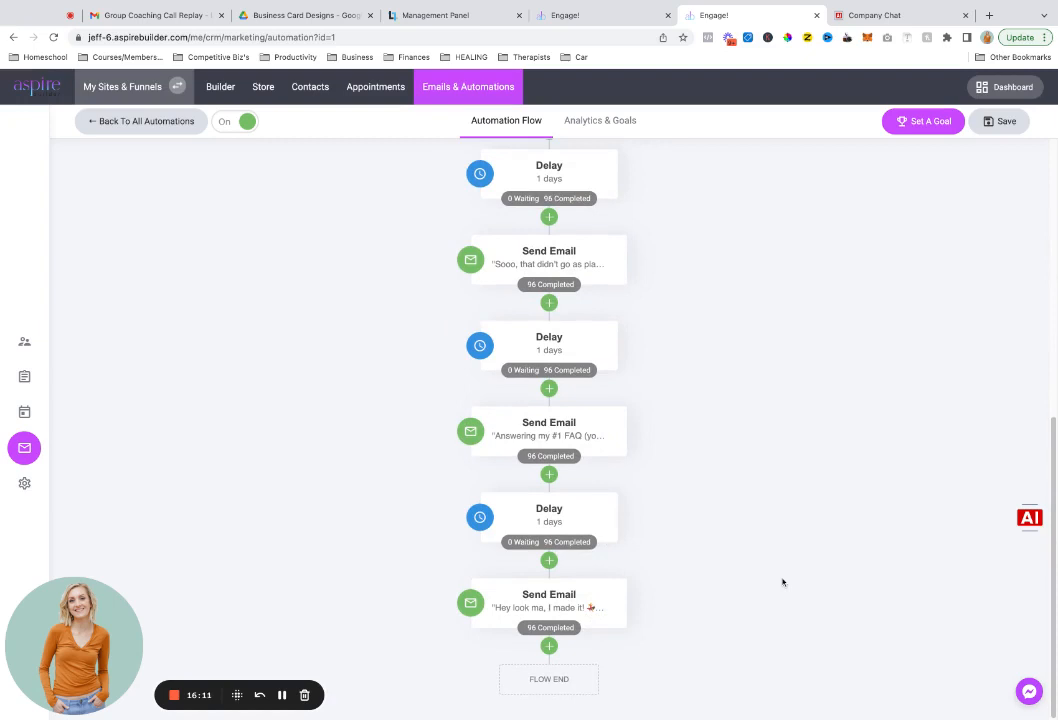
pyautogui.scroll(3, 784, 580)
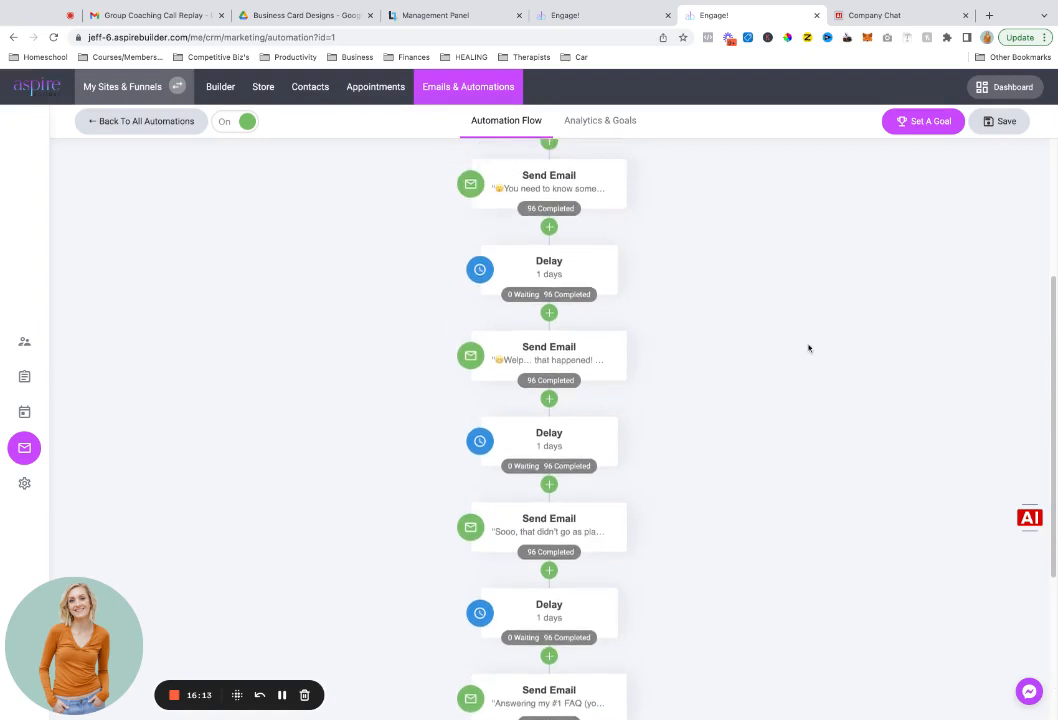
pyautogui.scroll(1, 808, 347)
pyautogui.scroll(-3, 810, 349)
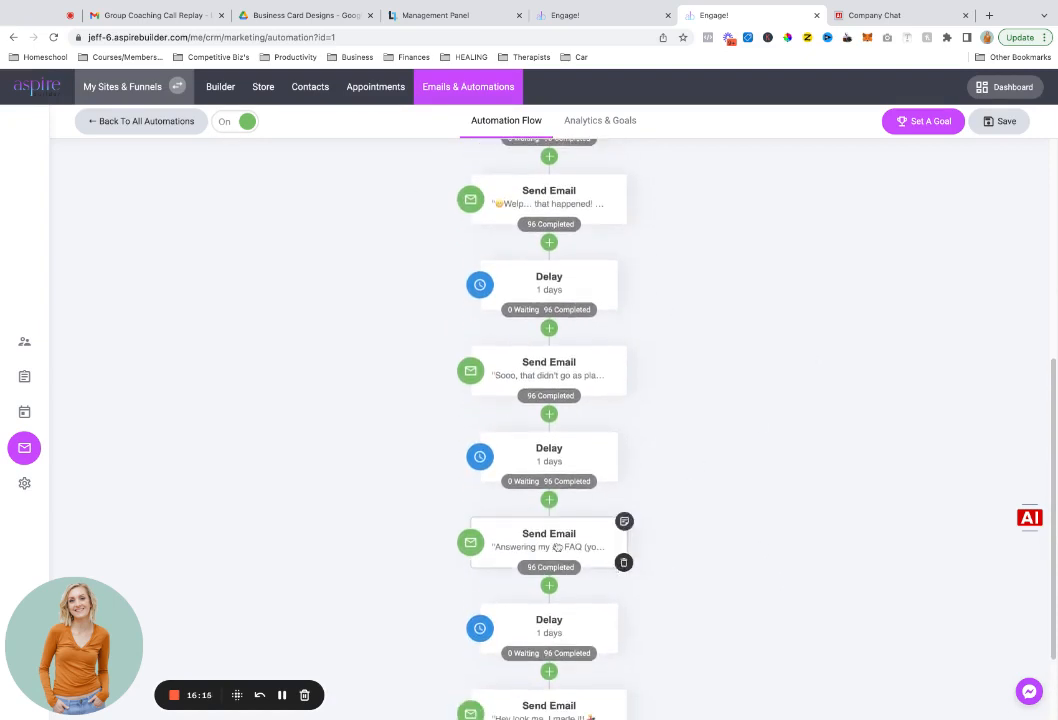
pyautogui.scroll(-1, 600, 500)
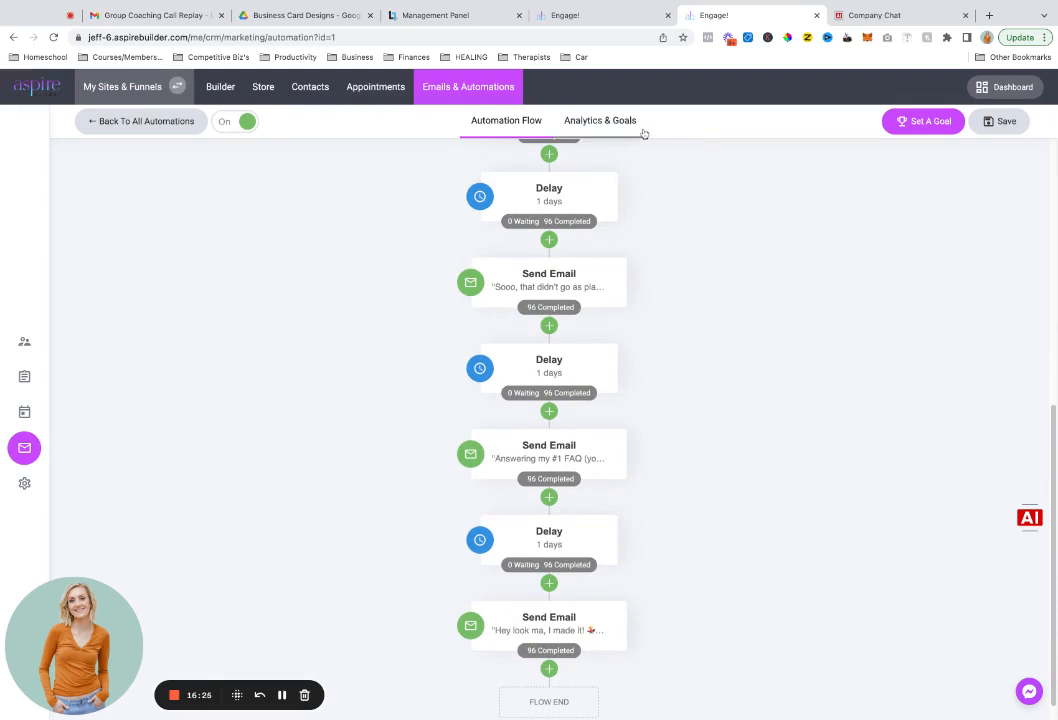
pyautogui.scroll(2, 667, 198)
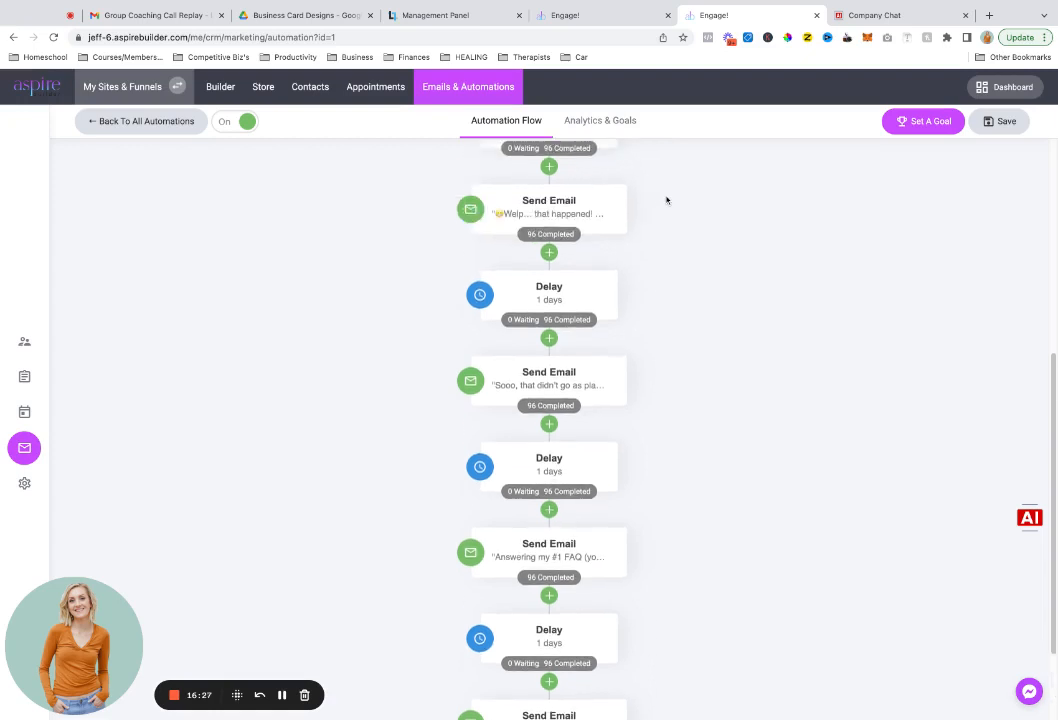
pyautogui.scroll(3, 667, 200)
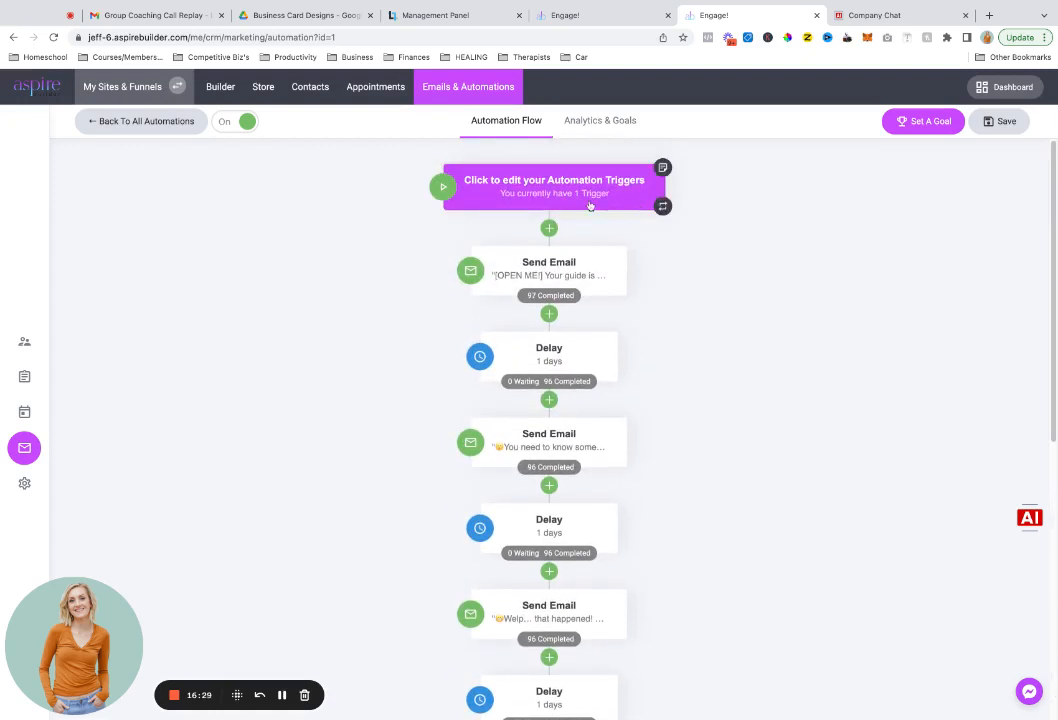
pyautogui.scroll(-5, 772, 308)
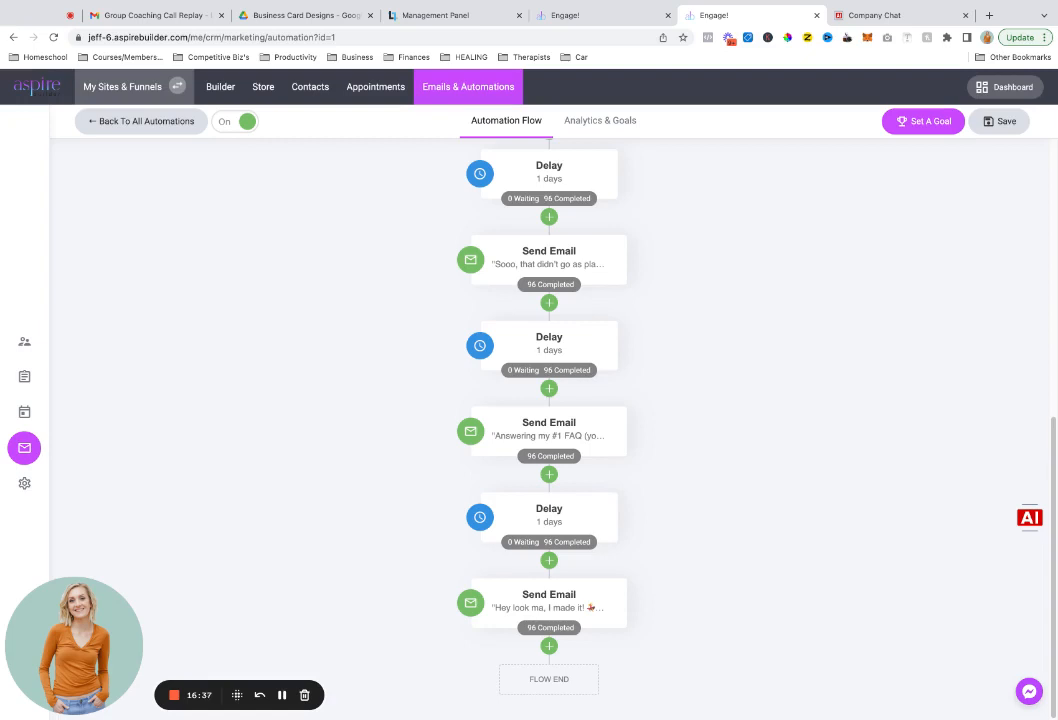
pyautogui.scroll(4, 610, 170)
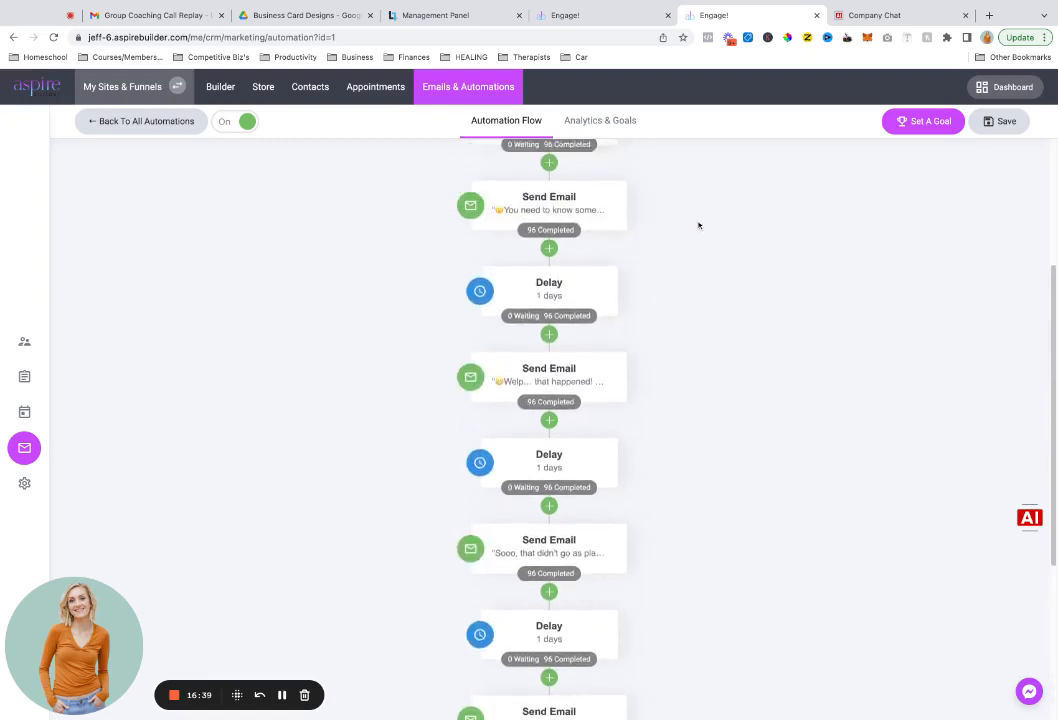
pyautogui.scroll(1, 753, 210)
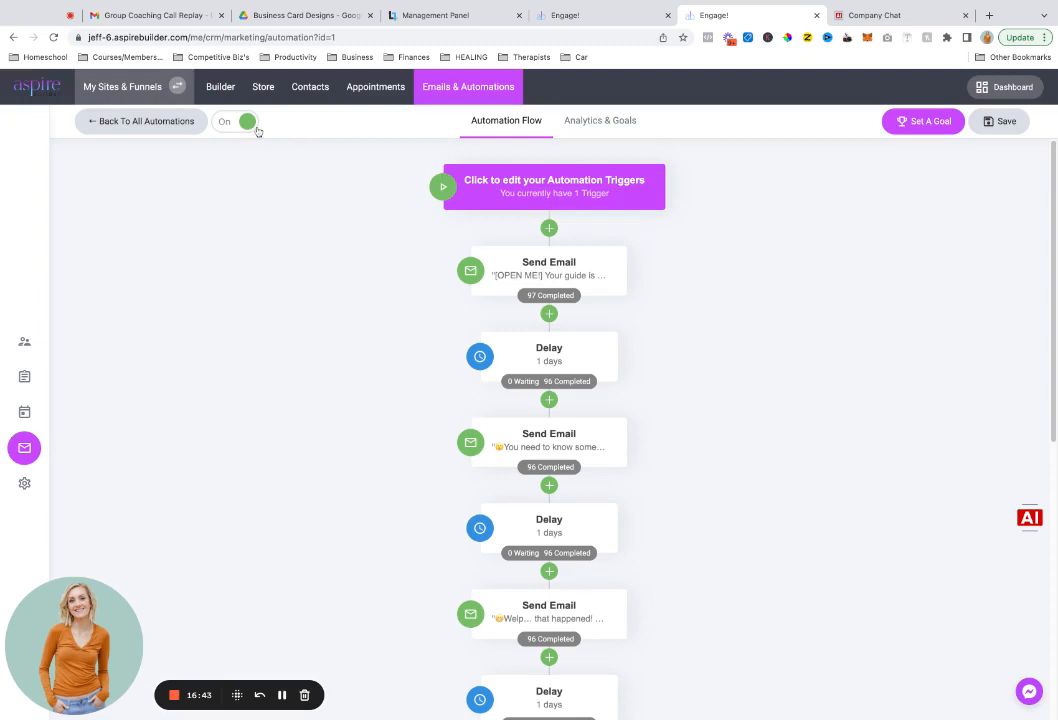
# Examine the automation's overall analytics, goal and per-email open and click rates, and return to the list of all automations
pyautogui.moveTo(626, 172)
pyautogui.click(597, 128)
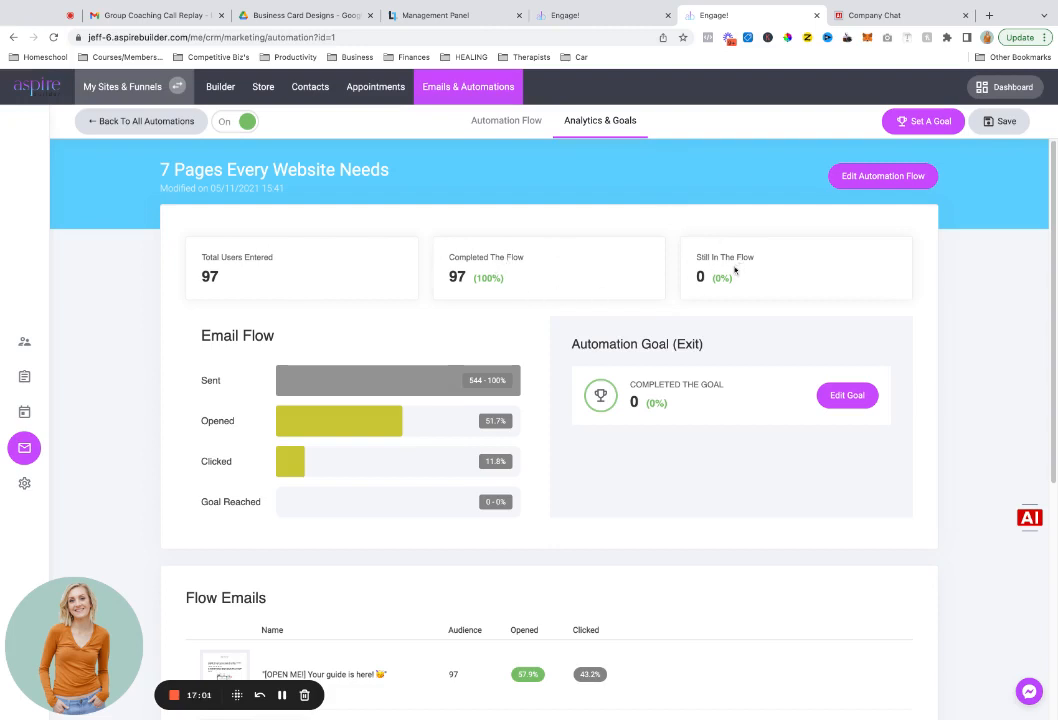
pyautogui.scroll(-1, 744, 293)
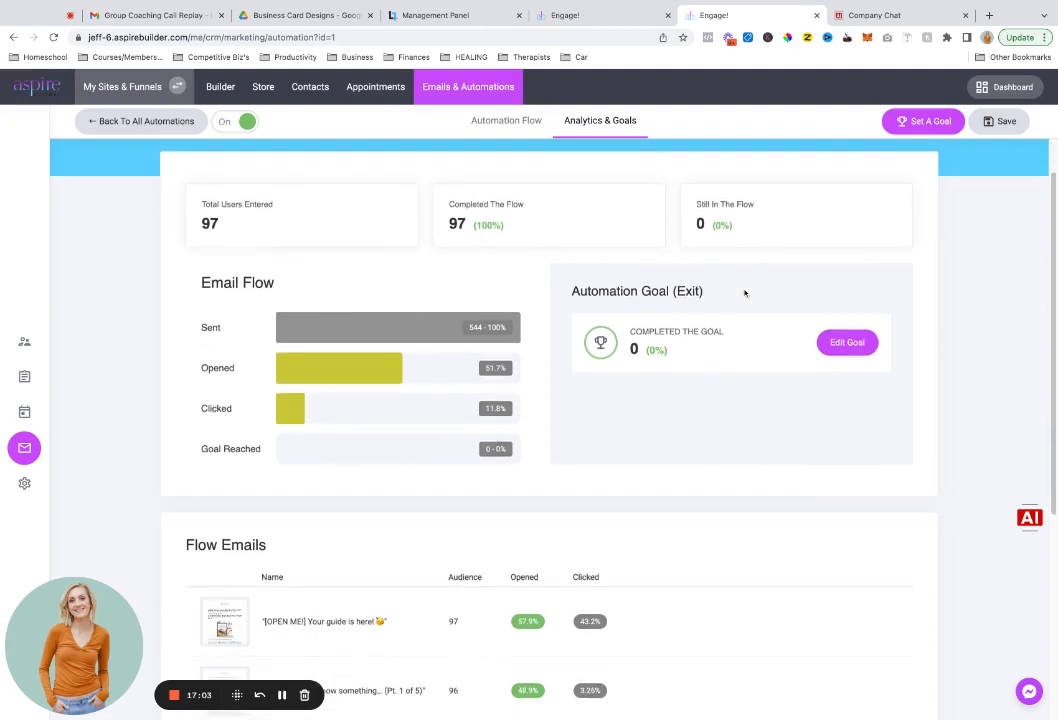
pyautogui.scroll(-4, 744, 293)
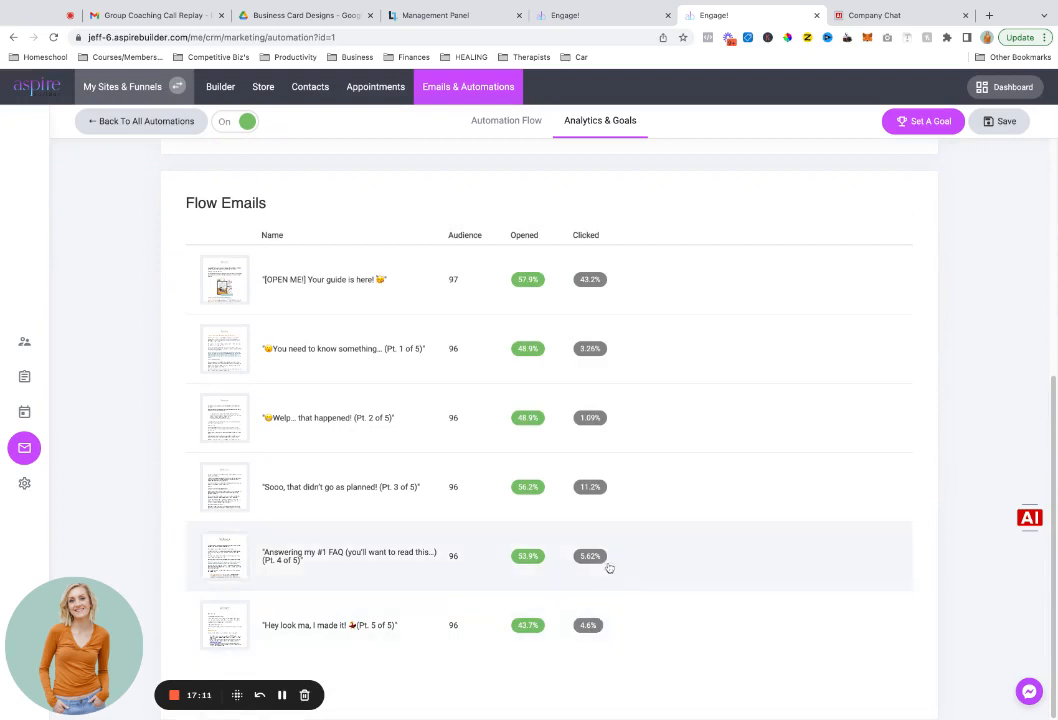
pyautogui.scroll(5, 630, 520)
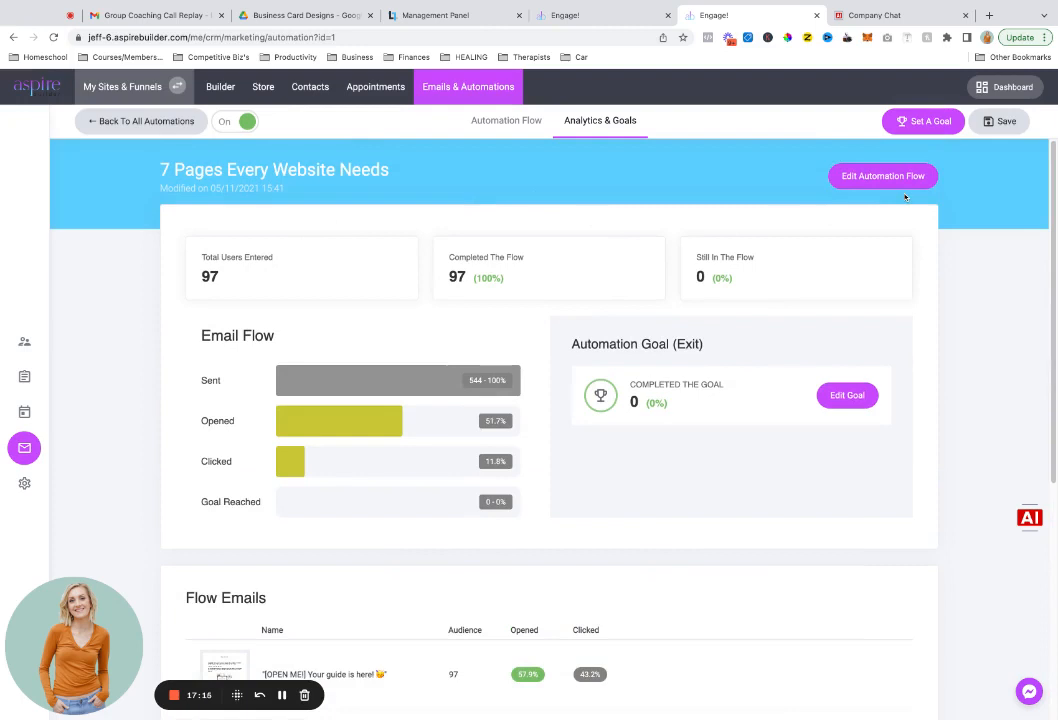
pyautogui.click(503, 122)
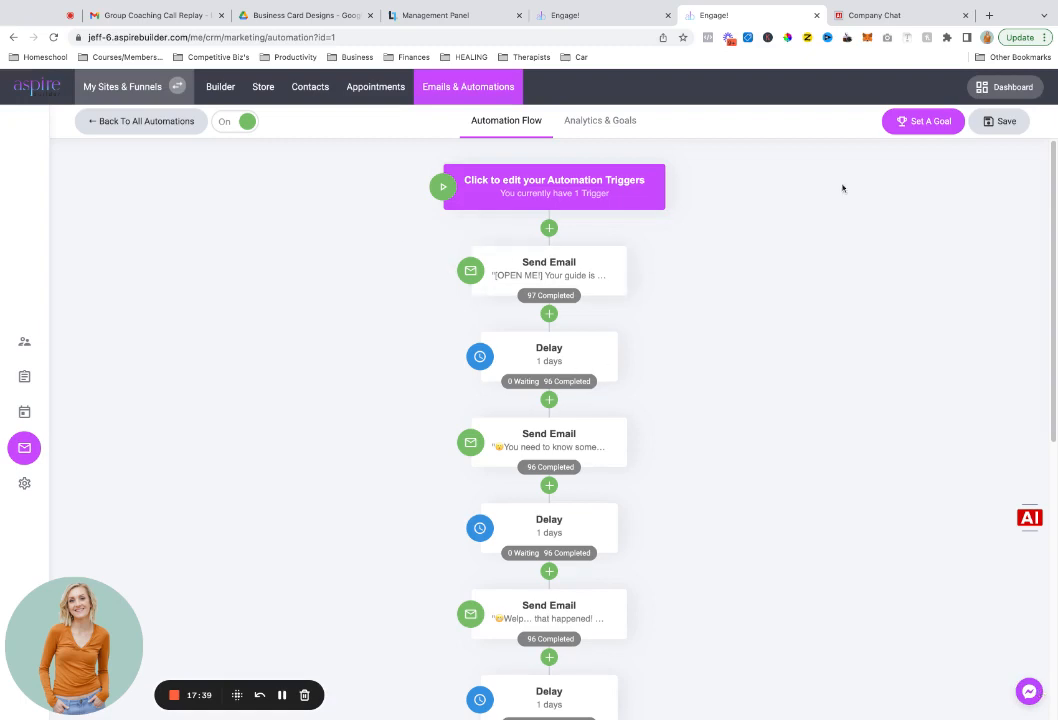
pyautogui.click(141, 118)
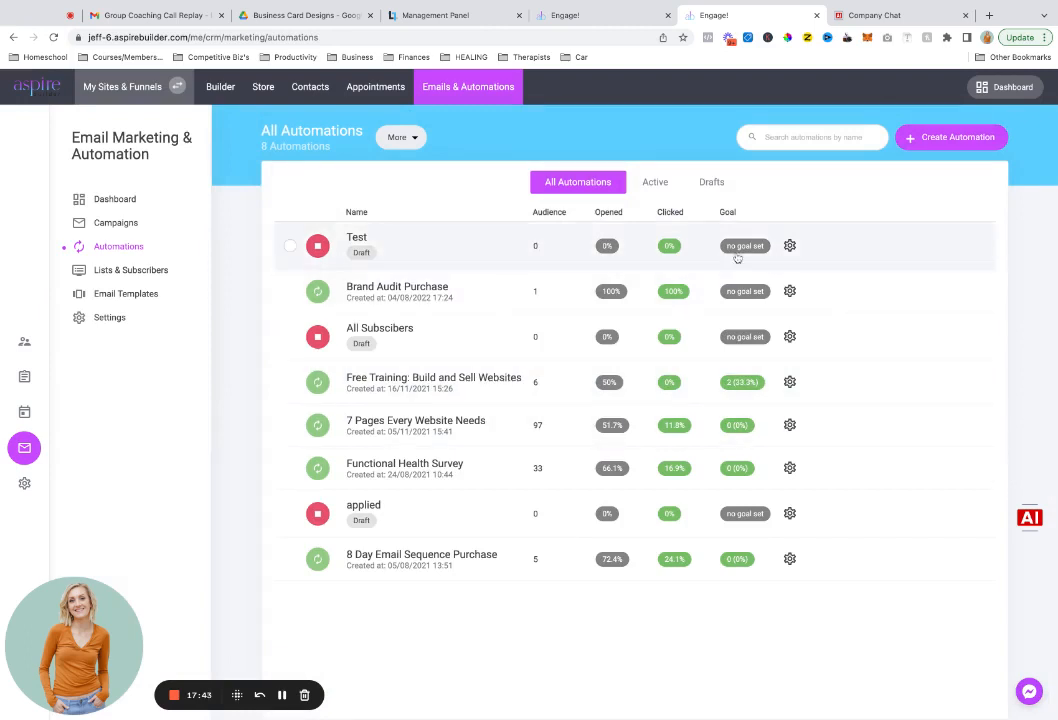
pyautogui.click(289, 246)
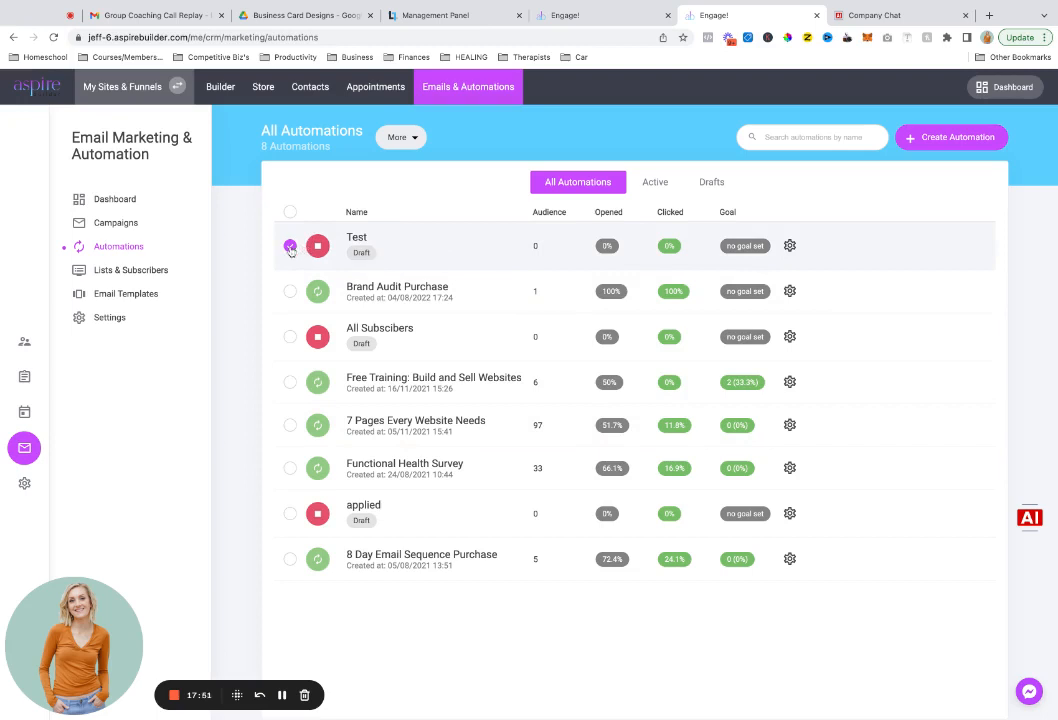
pyautogui.click(290, 336)
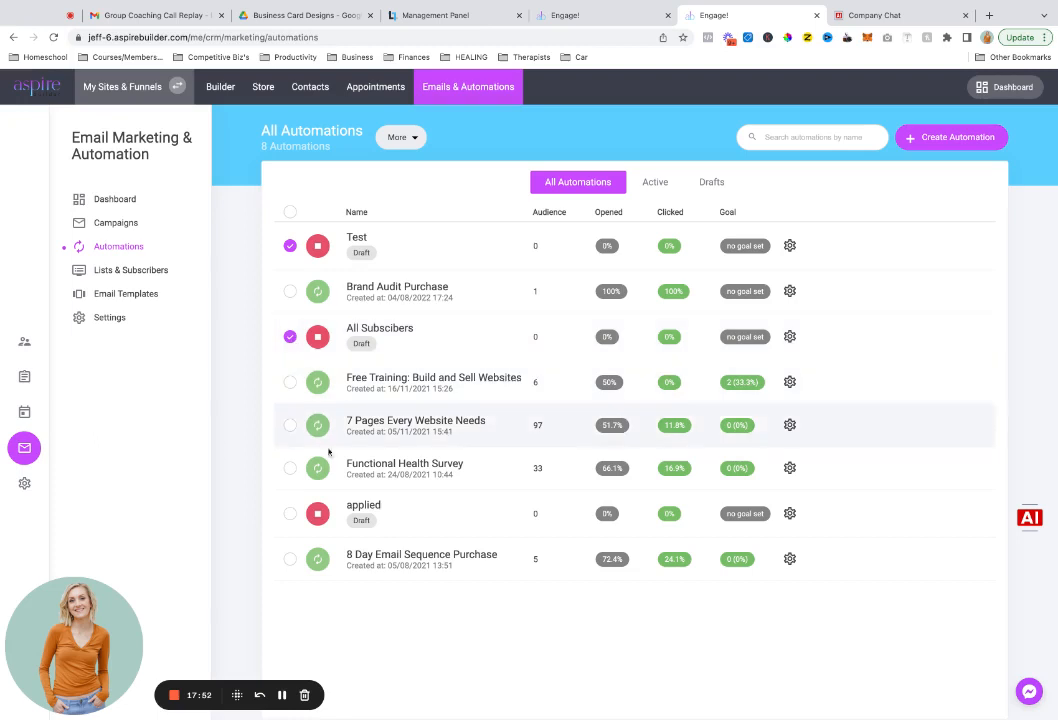
pyautogui.click(403, 137)
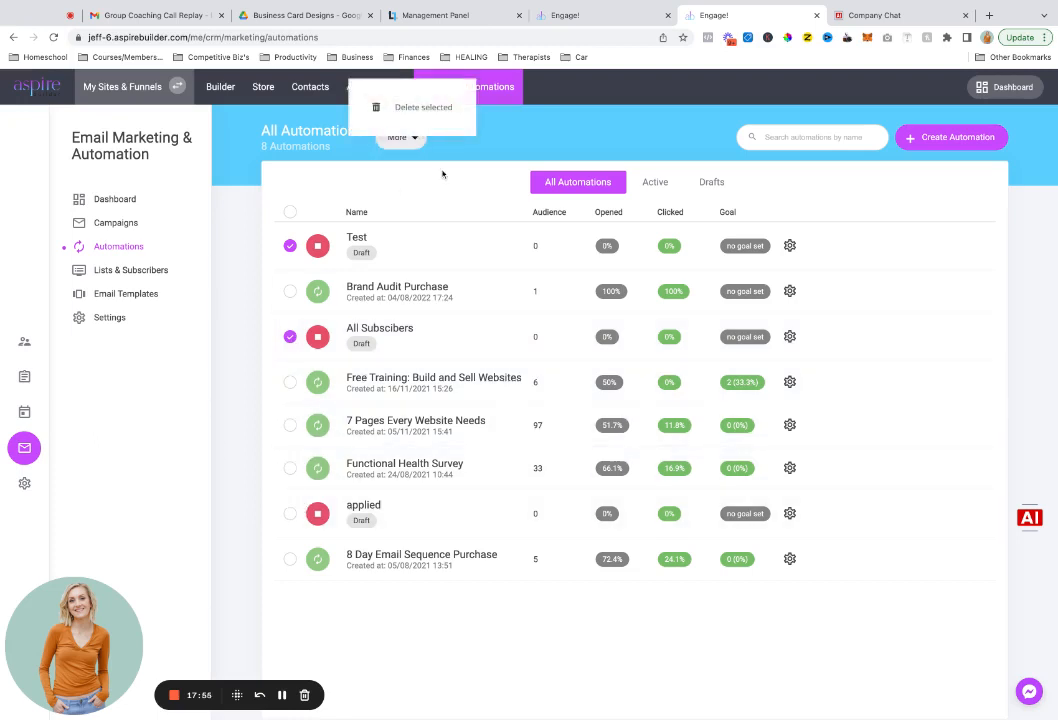
pyautogui.click(290, 247)
pyautogui.click(291, 338)
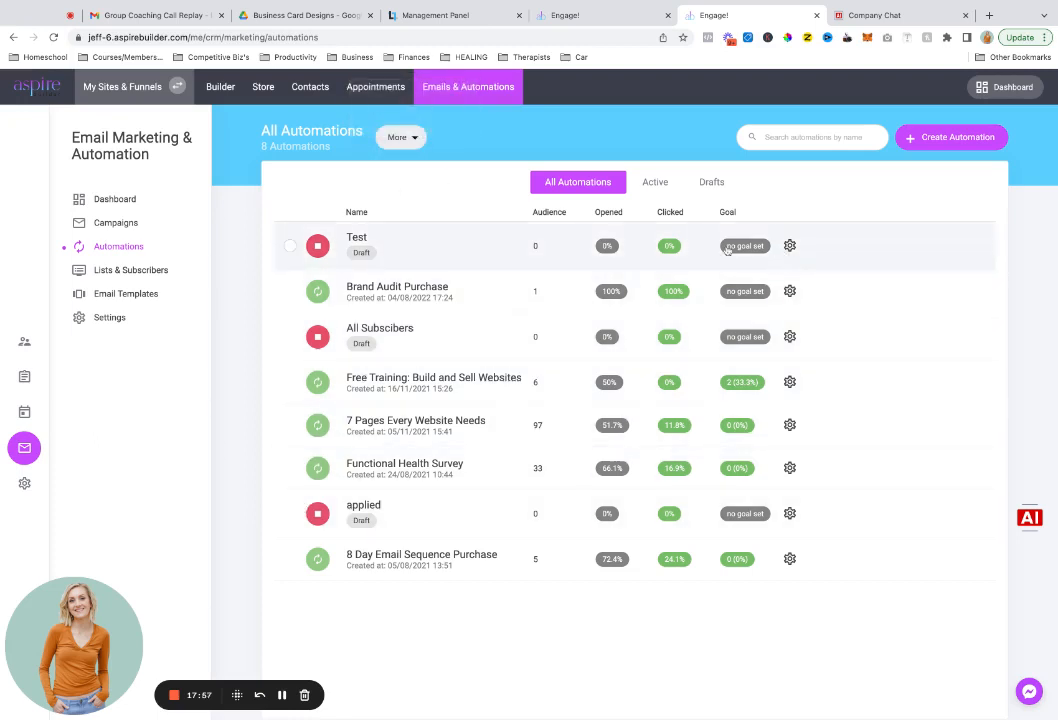
# Delete the draft automation named Test from the automations list and confirm the deletion
pyautogui.click(791, 246)
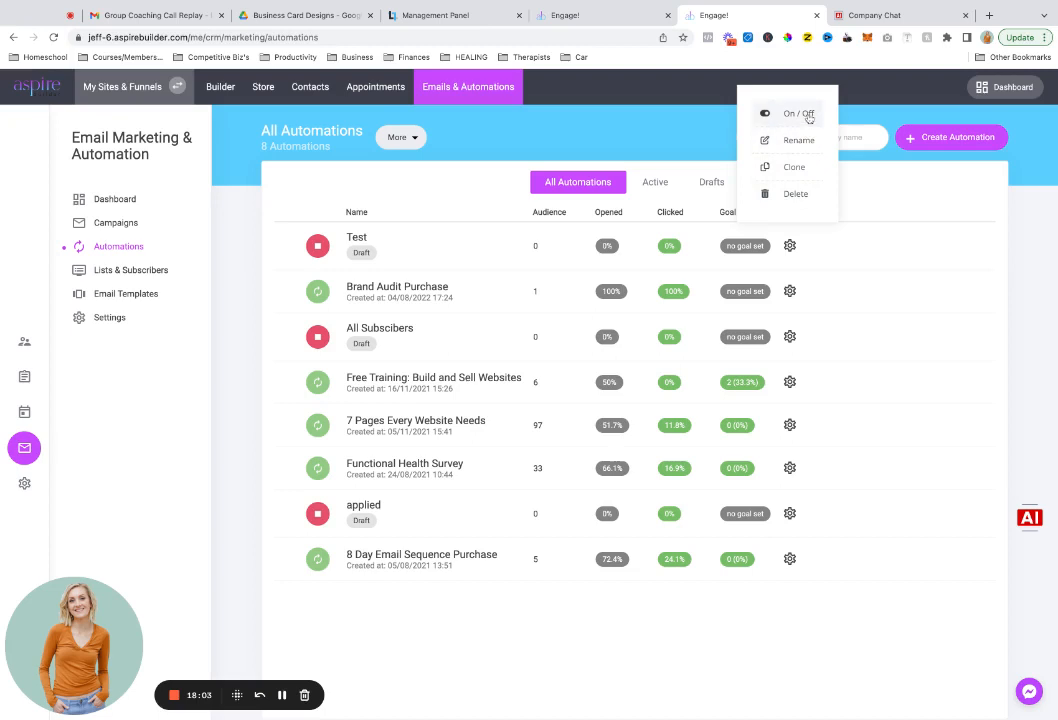
pyautogui.click(799, 198)
pyautogui.click(572, 358)
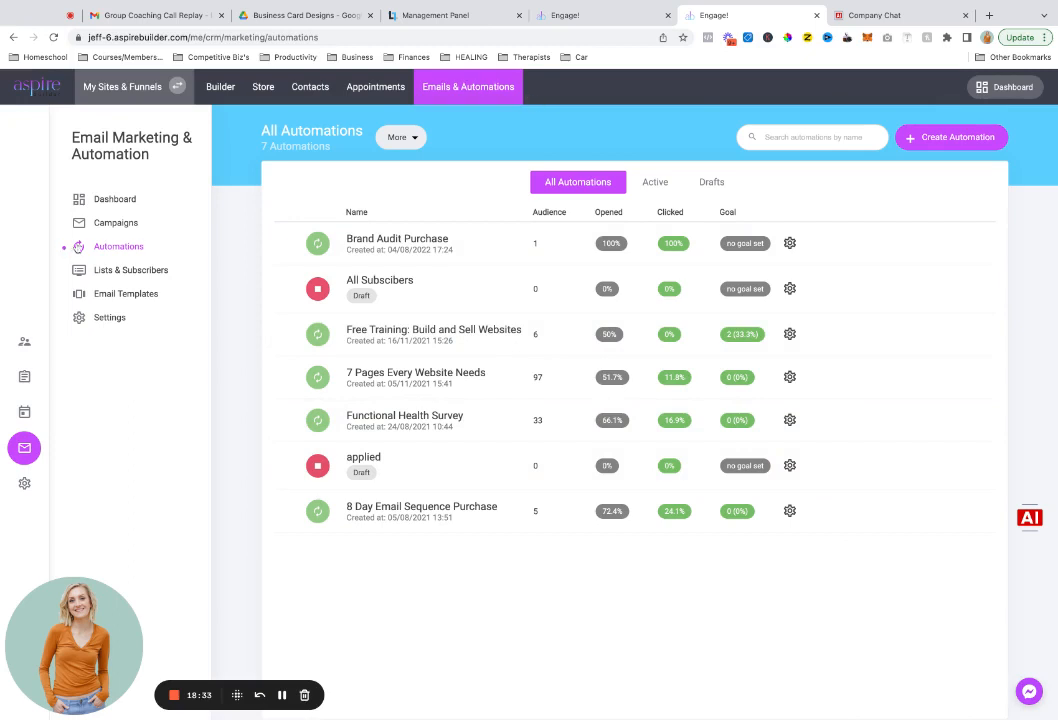
# Open the list of all email campaigns
pyautogui.click(150, 228)
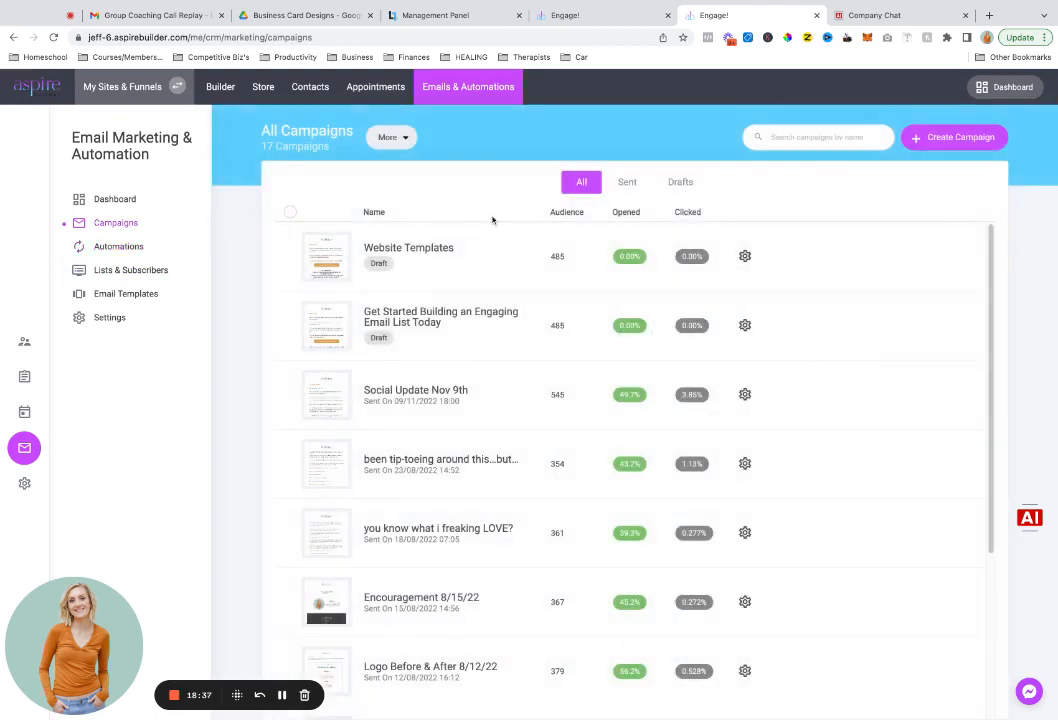